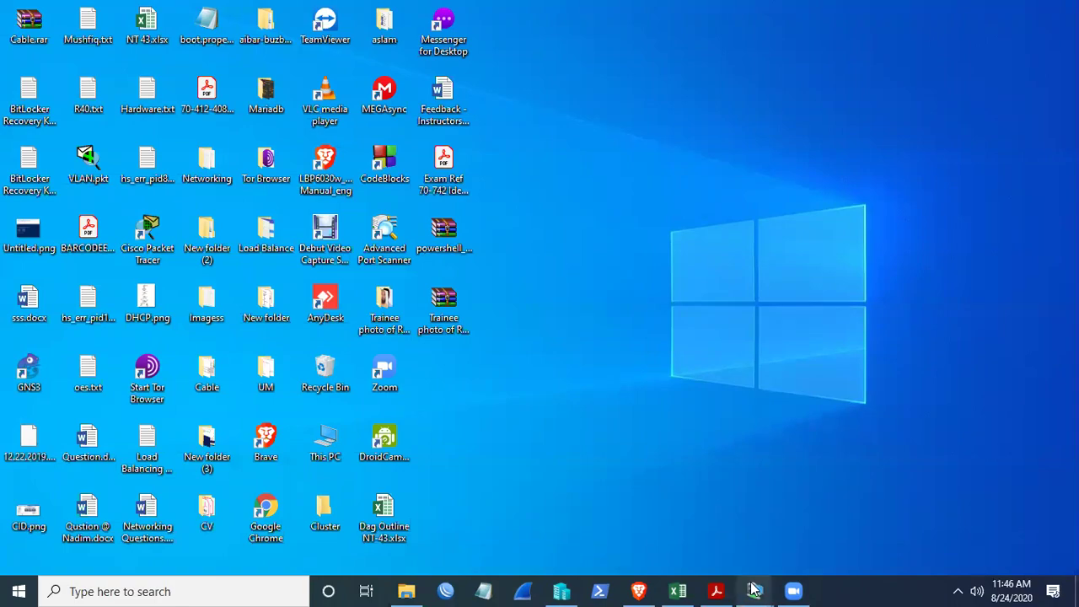
# - On Main-DC, open Active Directory Users and Computers and turn off Advanced Features
pyautogui.click(634, 521)
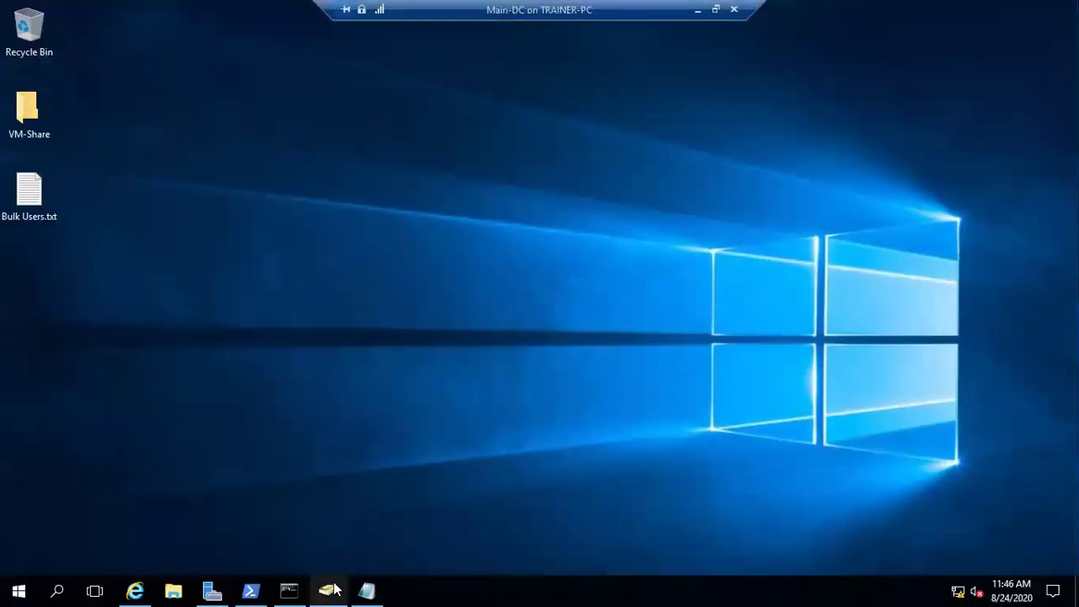
pyautogui.click(327, 590)
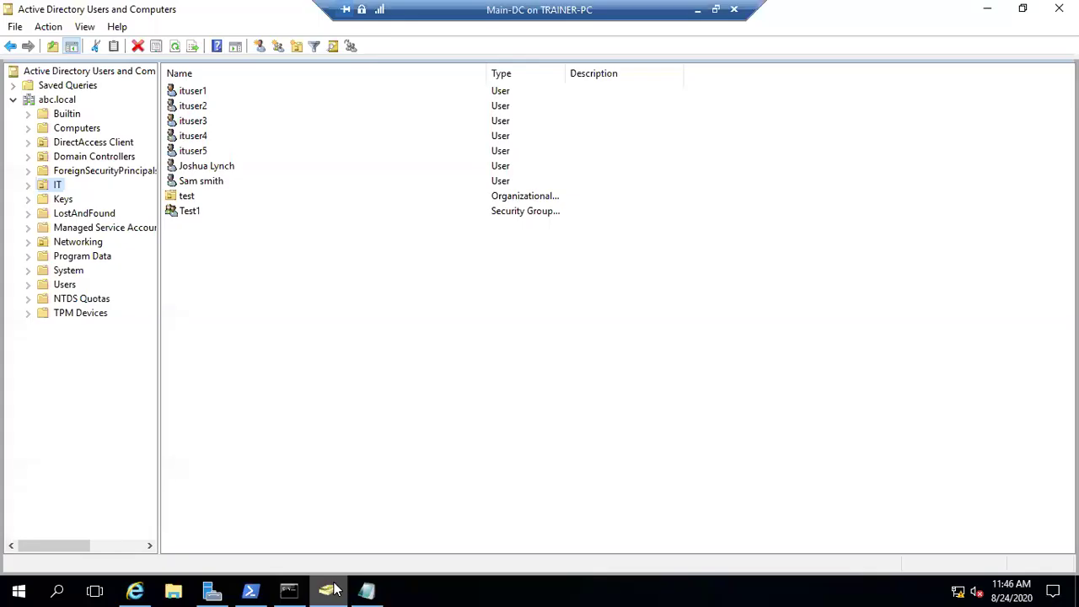
pyautogui.click(182, 195)
pyautogui.rightClick(181, 195)
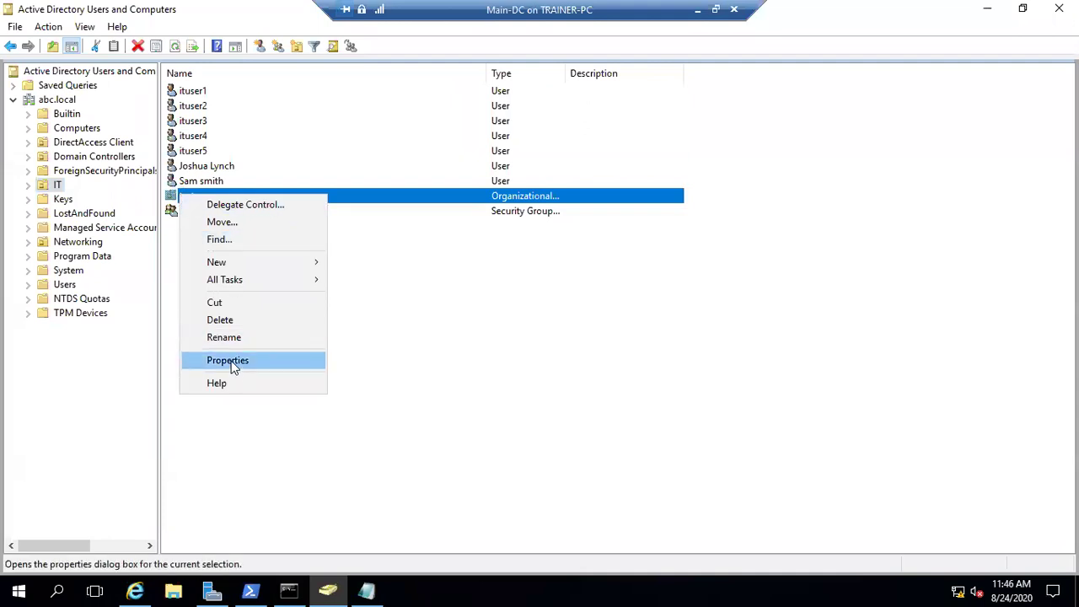
pyautogui.click(84, 27)
pyautogui.click(103, 166)
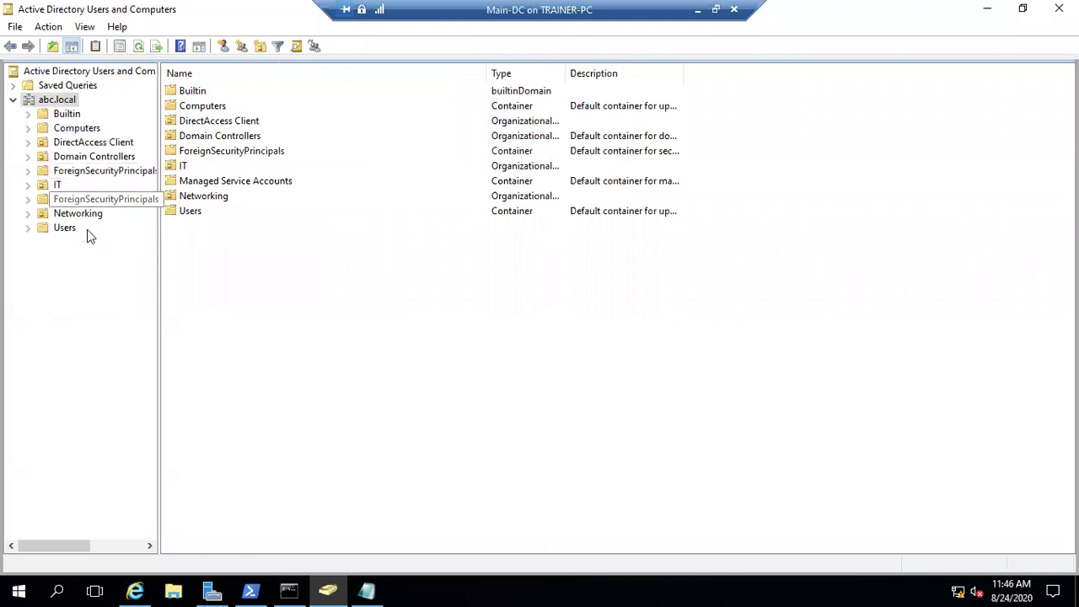
# - Confirm admin1's Profile tab has no profile path, then minimize the Main-DC window
pyautogui.click(62, 229)
pyautogui.rightClick(194, 107)
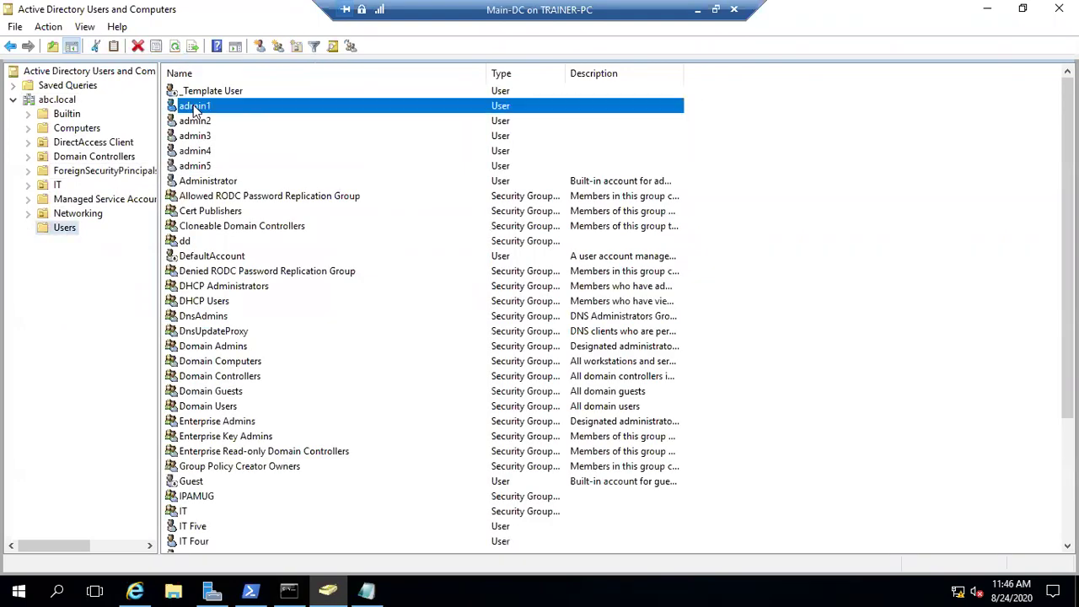
pyautogui.click(236, 321)
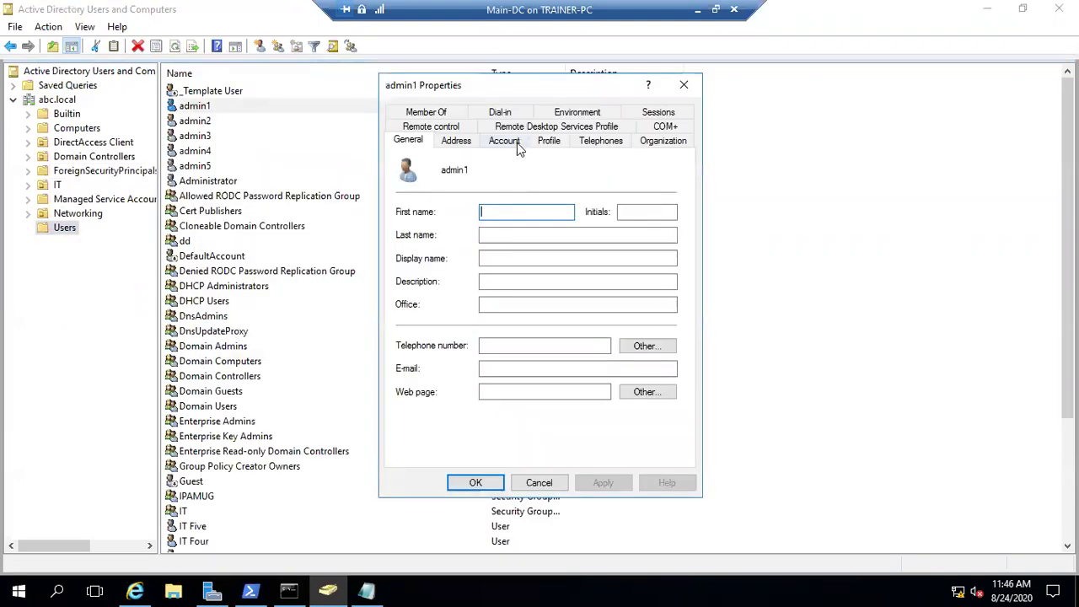
pyautogui.click(550, 142)
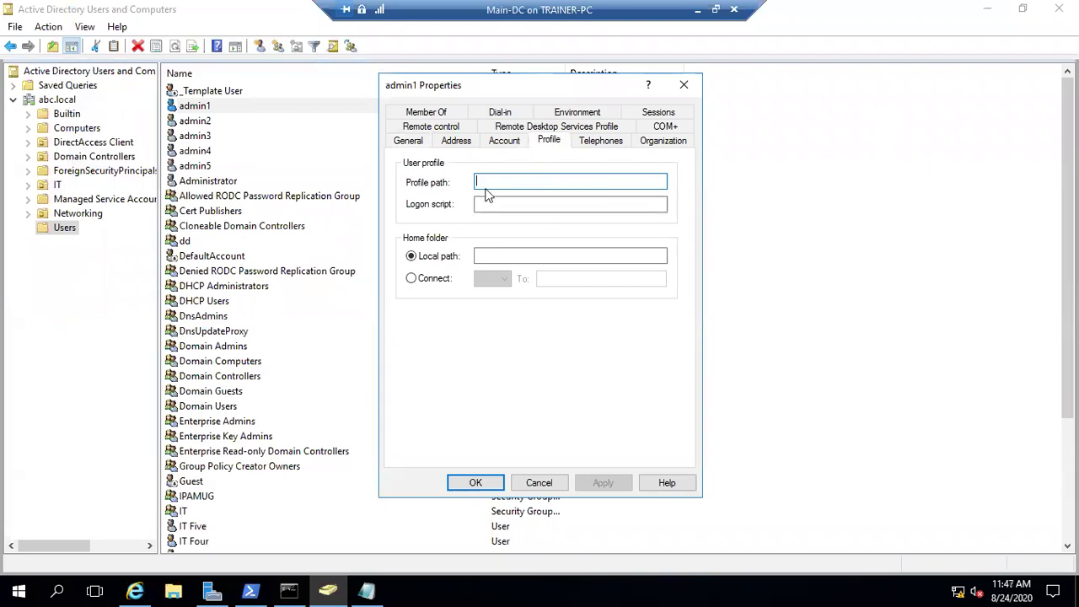
pyautogui.click(684, 86)
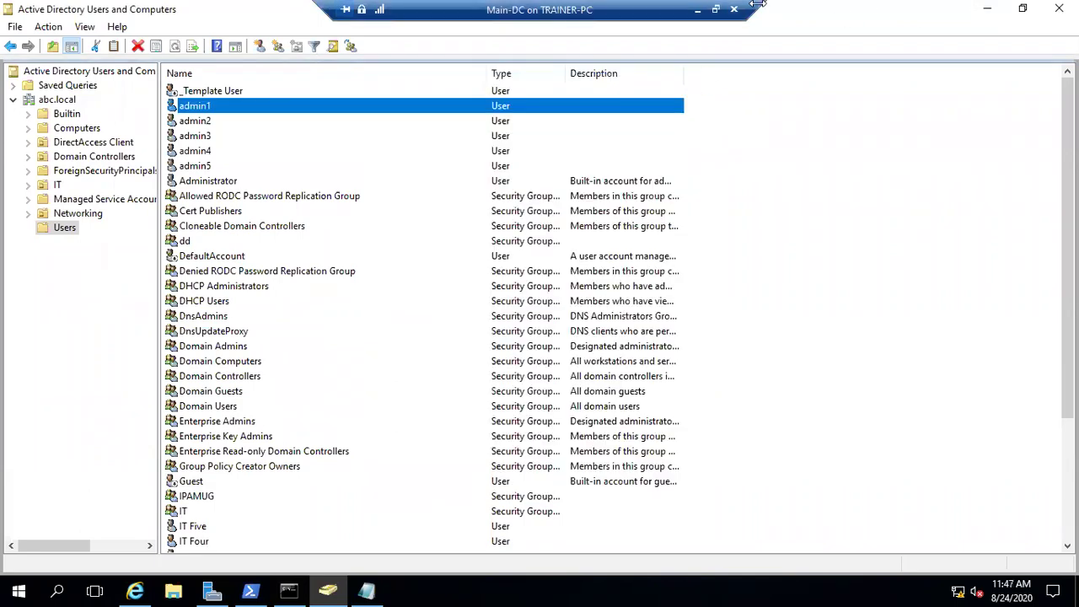
pyautogui.click(697, 8)
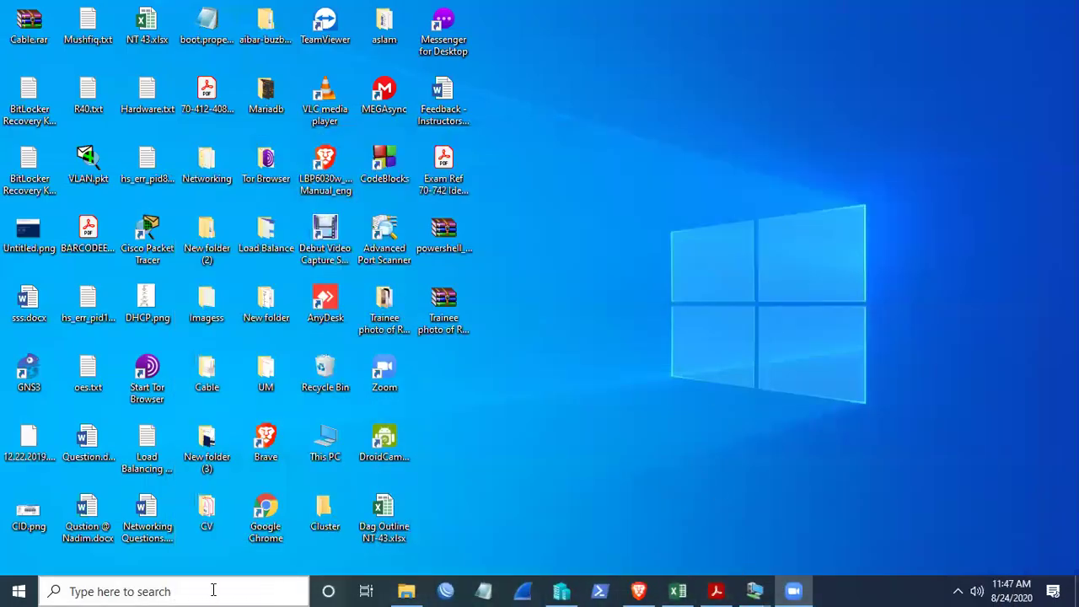
# - Launch Paint and draw a large black frame rectangle across the canvas
pyautogui.click(191, 588)
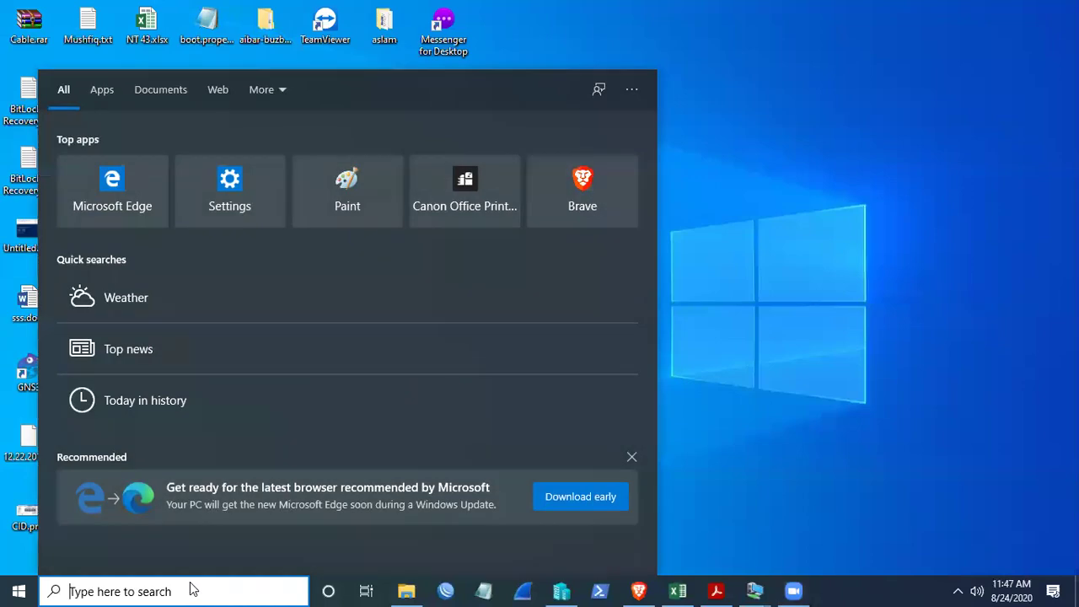
pyautogui.write('paint')
pyautogui.press('Return')
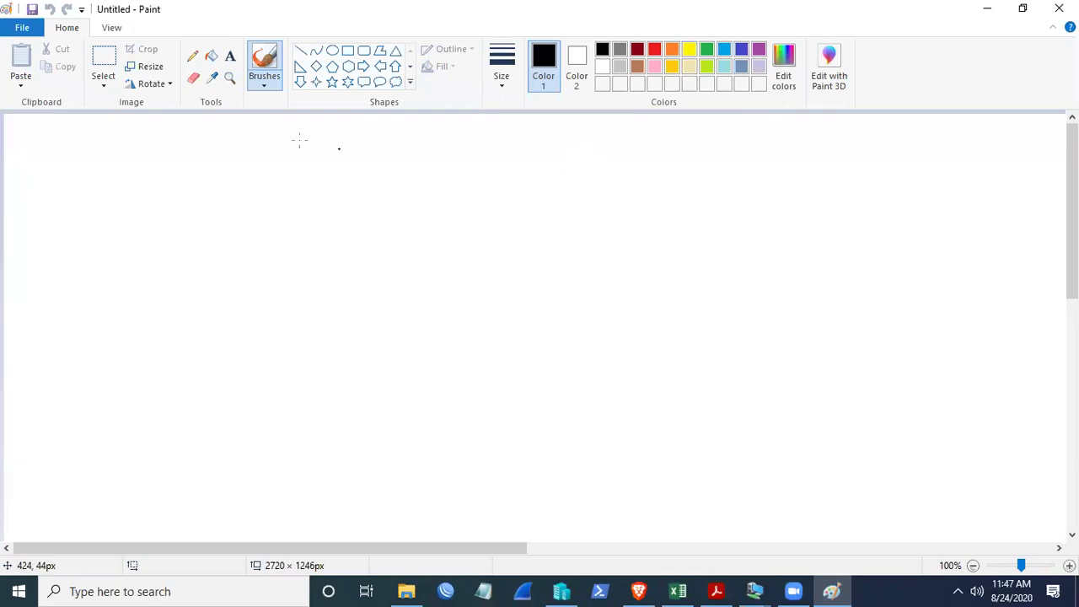
pyautogui.click(347, 50)
pyautogui.moveTo(169, 146); pyautogui.dragTo(520, 287)
pyautogui.moveTo(714, 386)
pyautogui.mouseDown()
pyautogui.moveTo(814, 475)
pyautogui.moveTo(852, 485)
pyautogui.mouseUp()
pyautogui.click(942, 424)
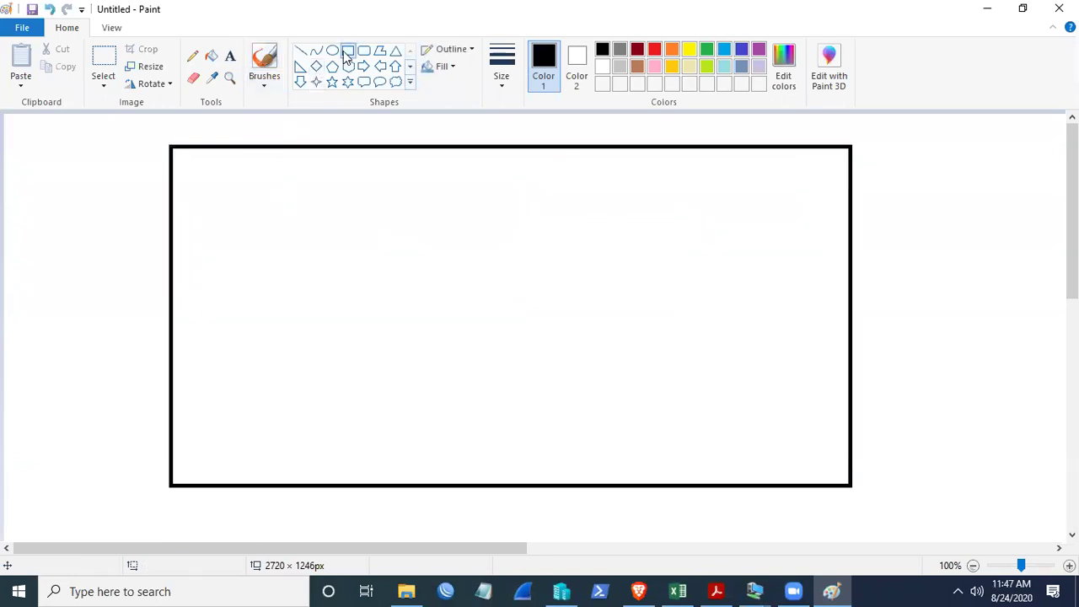
# - Draw a red box on the left and three stacked green boxes on the right
pyautogui.click(654, 51)
pyautogui.moveTo(240, 196); pyautogui.dragTo(384, 385)
pyautogui.click(564, 245)
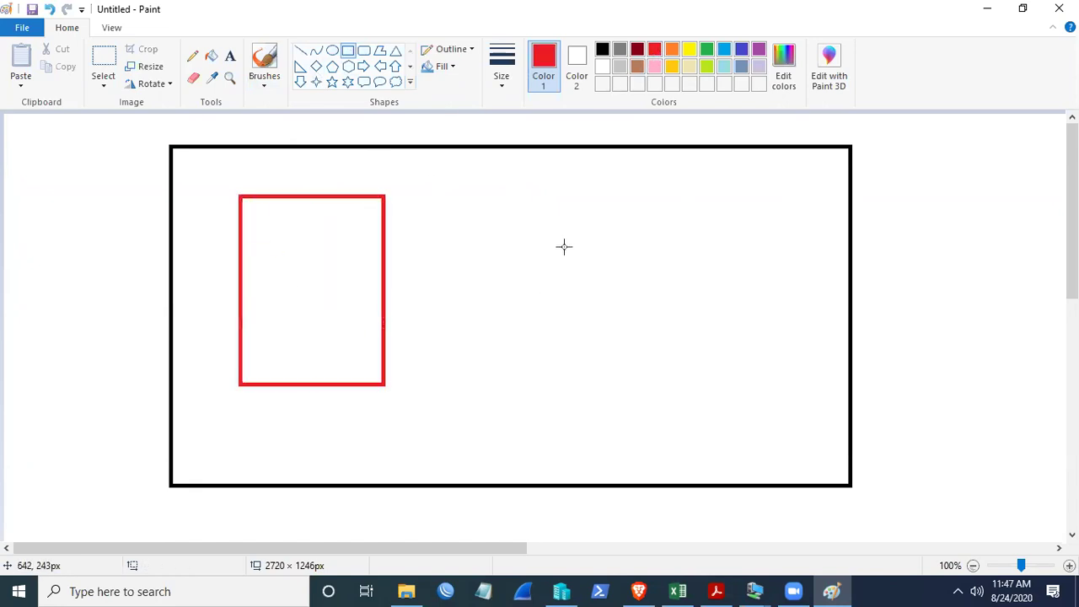
pyautogui.click(707, 49)
pyautogui.moveTo(607, 174); pyautogui.dragTo(684, 231)
pyautogui.click(610, 253)
pyautogui.moveTo(640, 265); pyautogui.dragTo(752, 291)
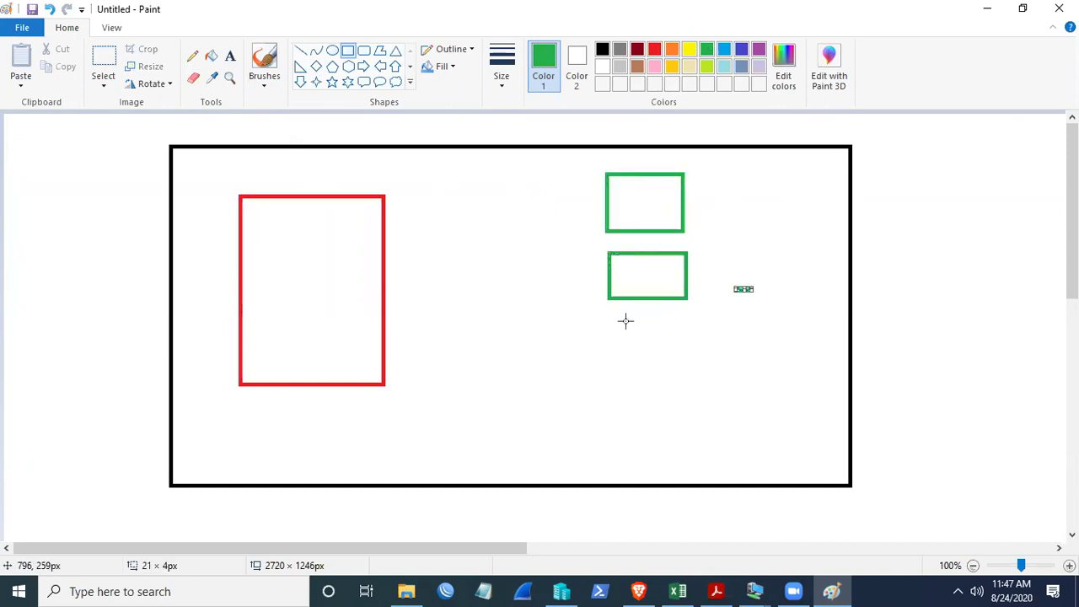
pyautogui.moveTo(608, 322); pyautogui.dragTo(688, 367)
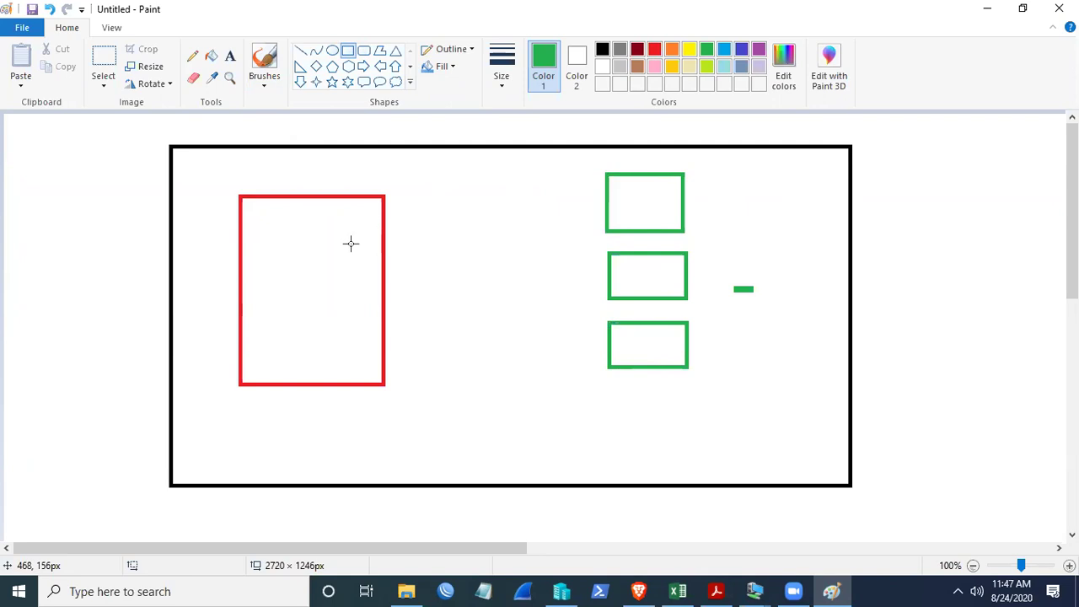
# - Label the red box 'admin1', then switch back to the Main-DC user list
pyautogui.click(229, 58)
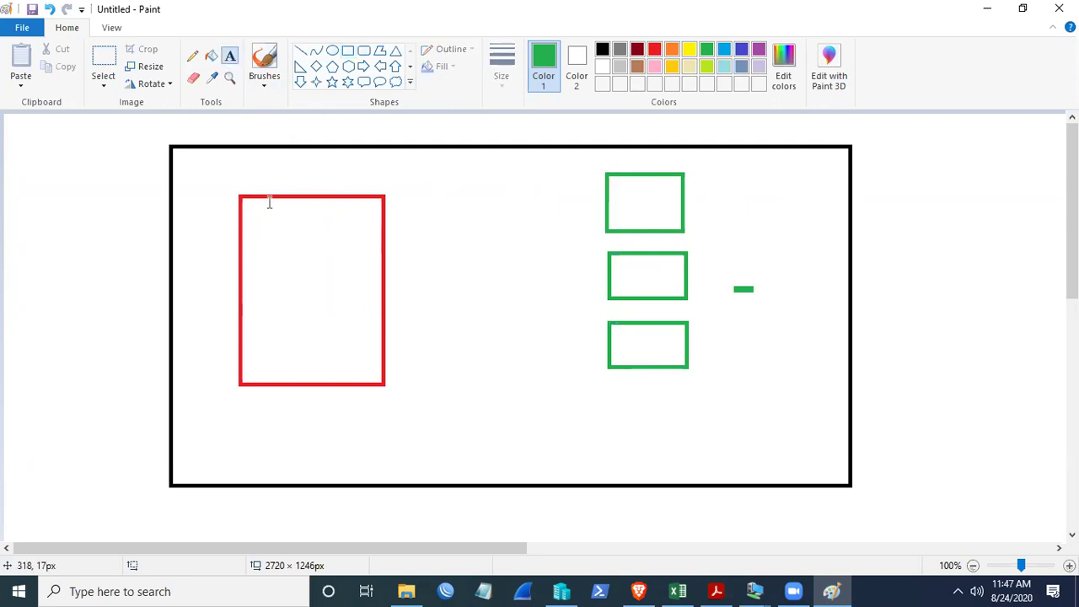
pyautogui.click(262, 217)
pyautogui.write('admin')
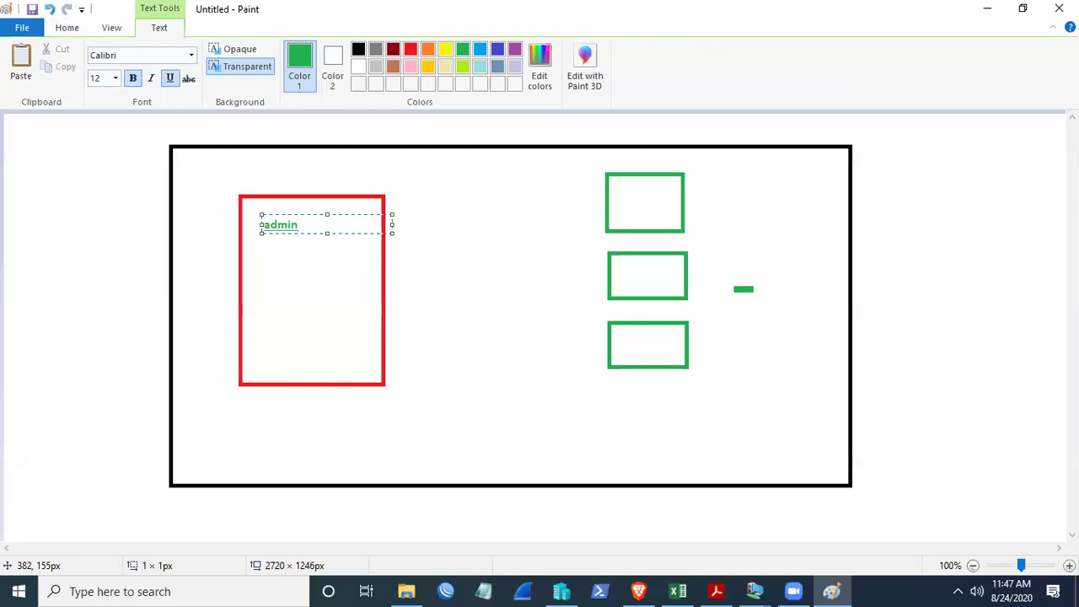
pyautogui.write('1')
pyautogui.click(313, 171)
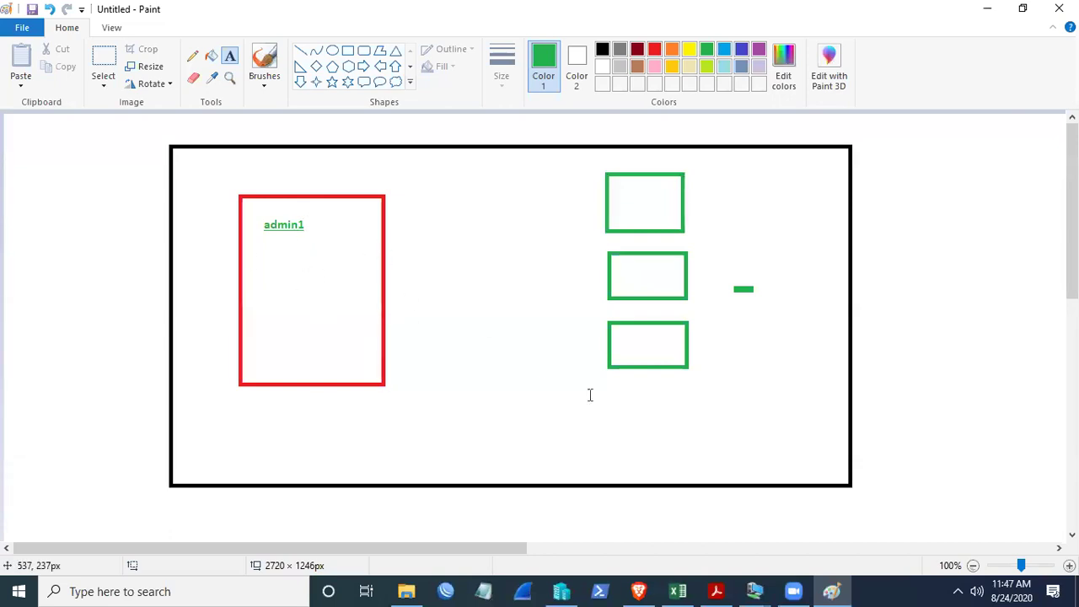
pyautogui.moveTo(758, 589)
pyautogui.click(641, 518)
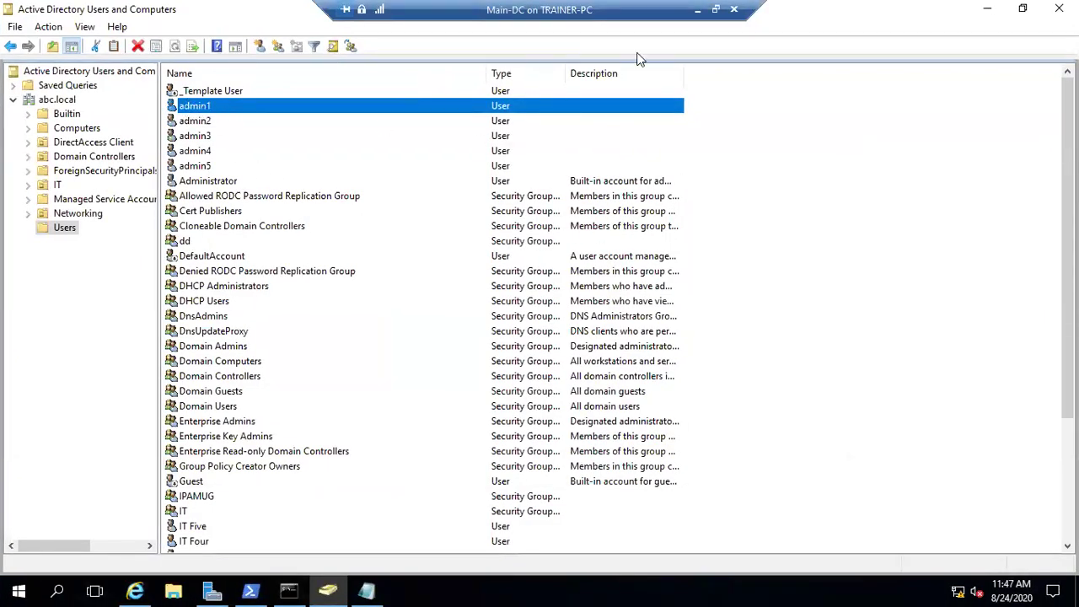
# - Minimize the Main-DC session window to bring the Paint diagram back into view
pyautogui.click(697, 10)
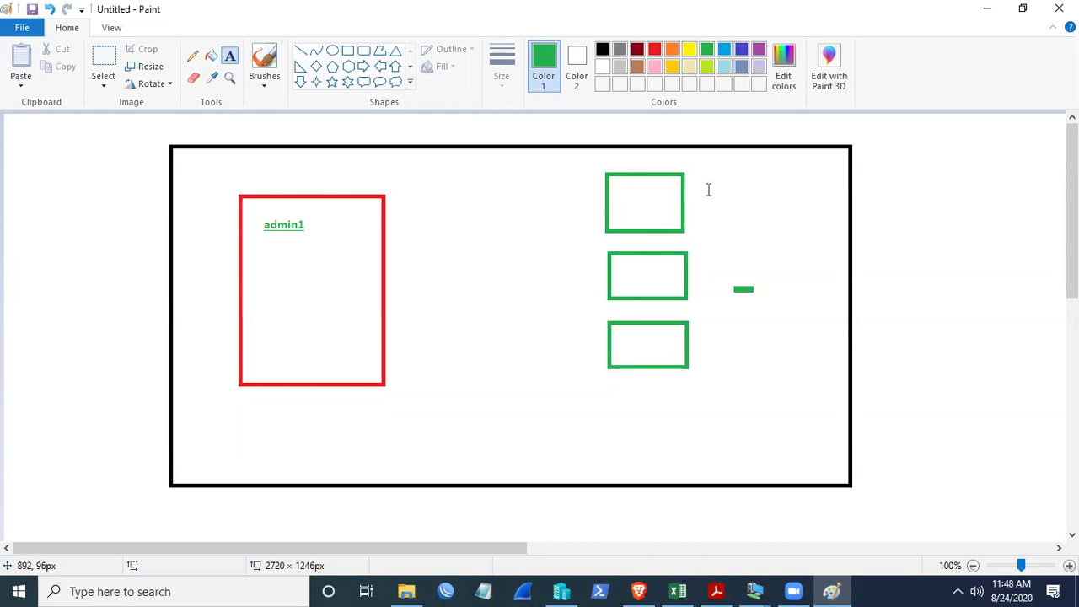
# - Add the text 'test' inside the top green rectangle
pyautogui.click(625, 182)
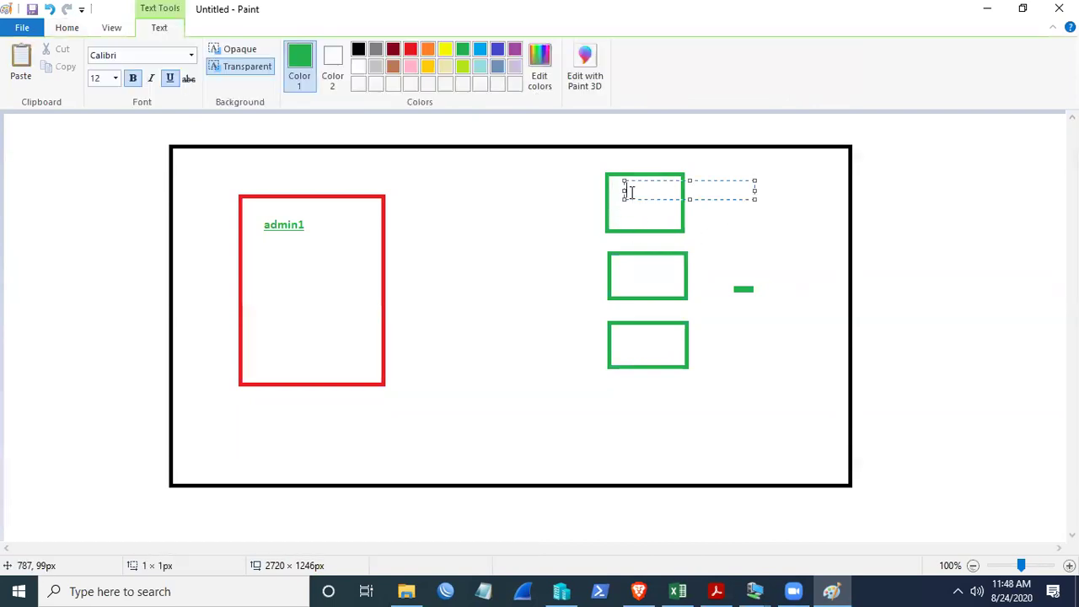
pyautogui.write('test')
pyautogui.click(719, 182)
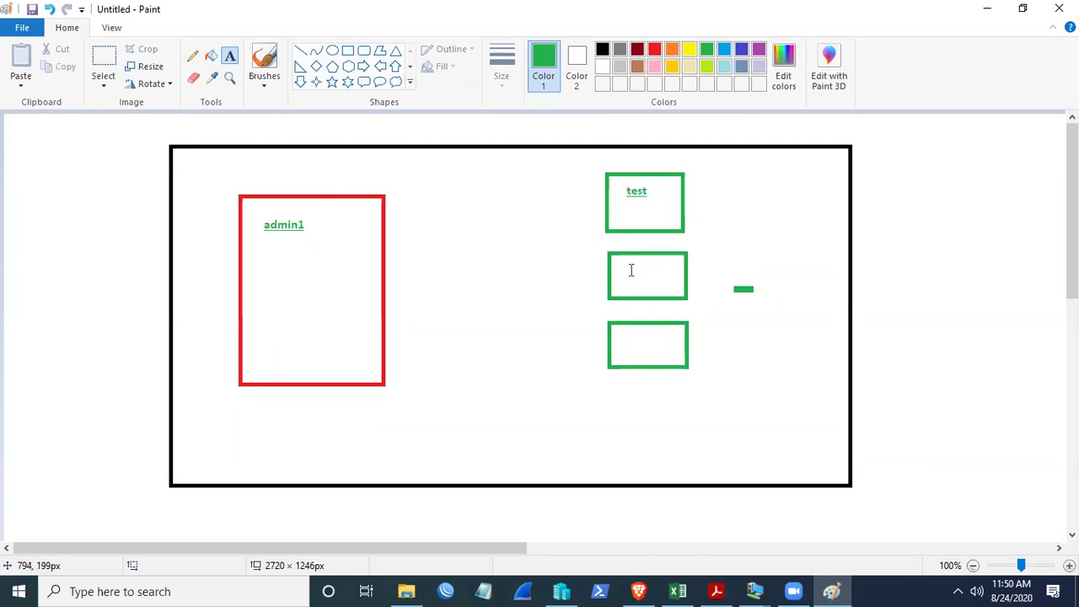
# - Add a second 'test' label inside the middle green rectangle
pyautogui.click(630, 268)
pyautogui.write('test')
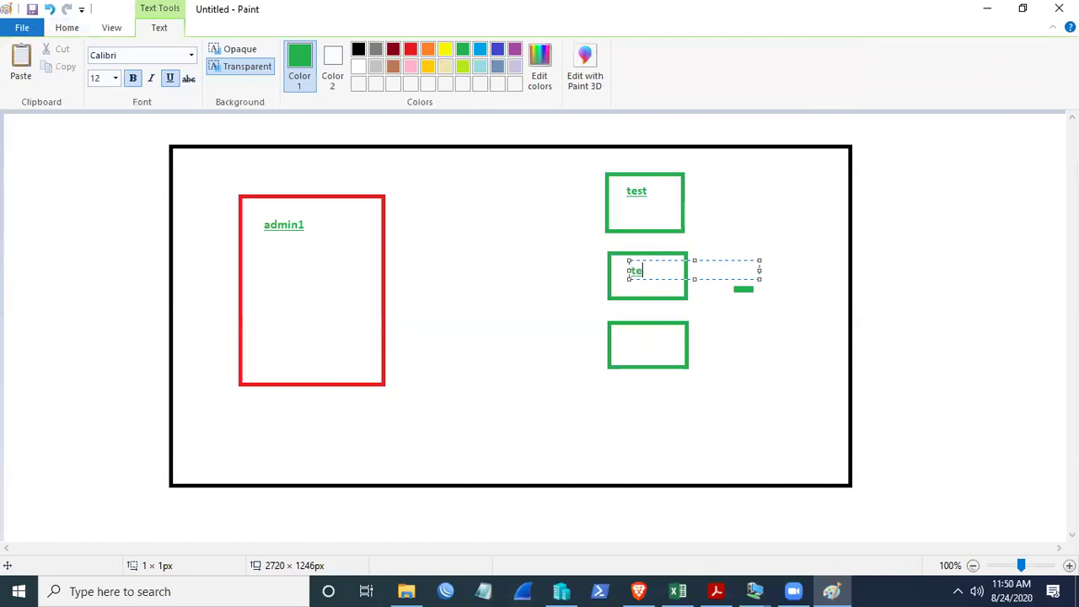
pyautogui.click(744, 208)
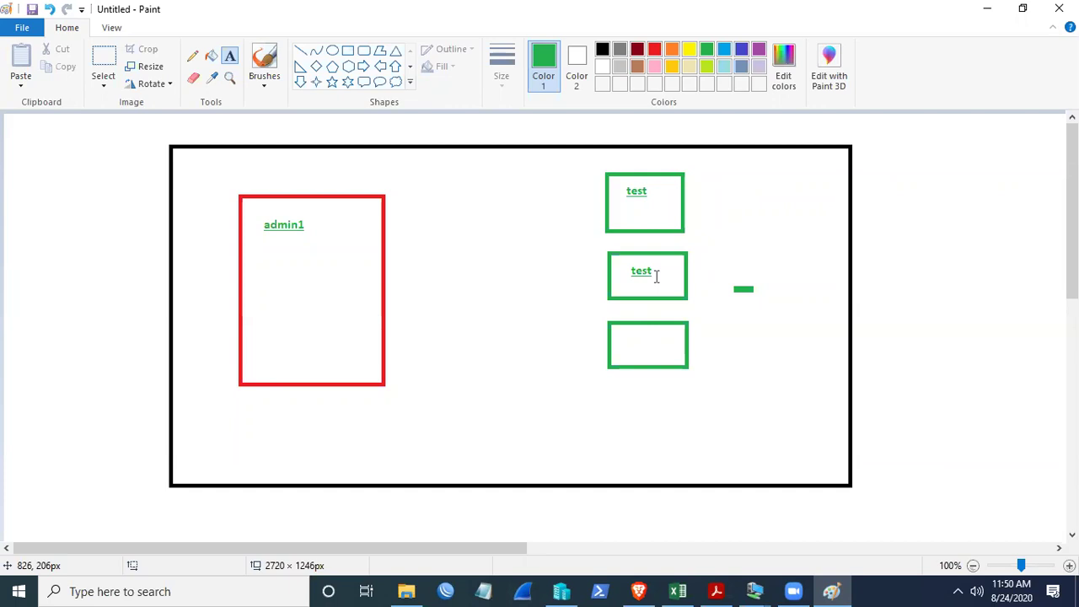
# - On Main-DC, reopen admin1's Profile tab to confirm the empty profile path, then minimize the console
pyautogui.click(753, 591)
pyautogui.click(674, 512)
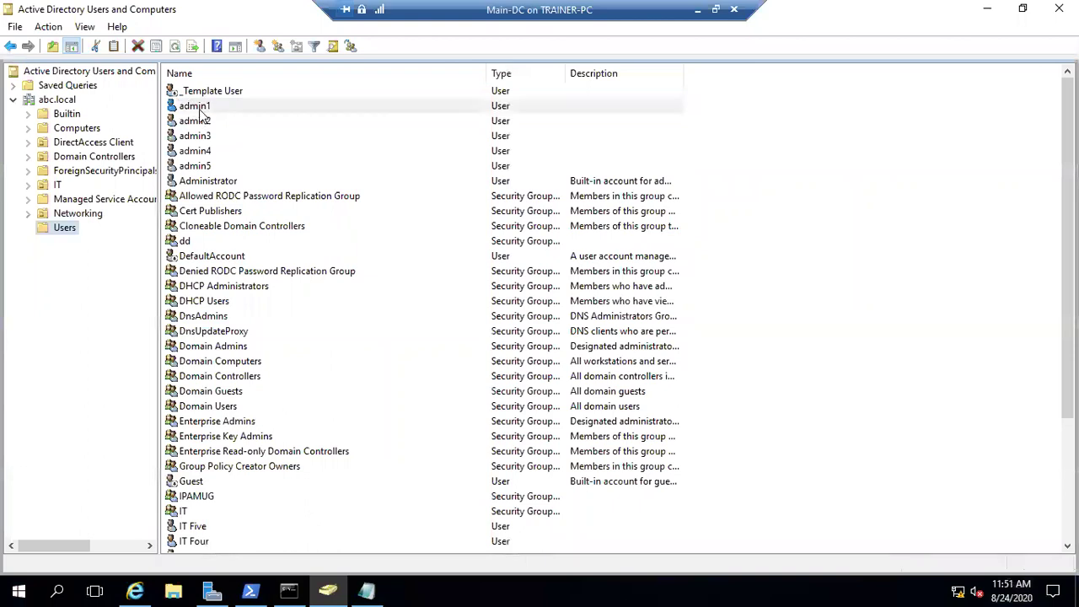
pyautogui.click(203, 112)
pyautogui.rightClick(202, 112)
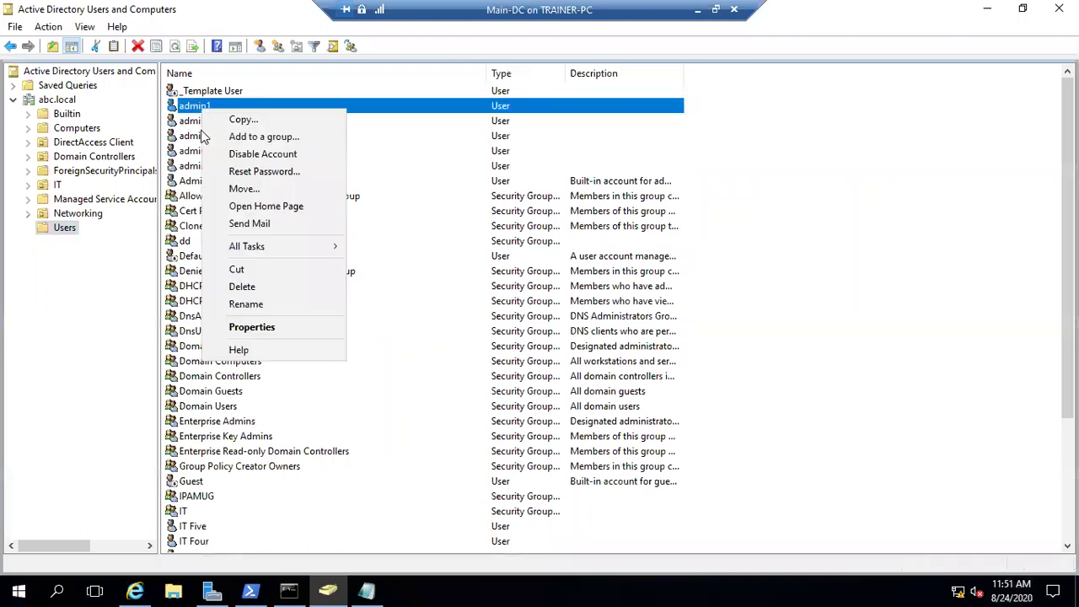
pyautogui.click(250, 328)
pyautogui.click(545, 141)
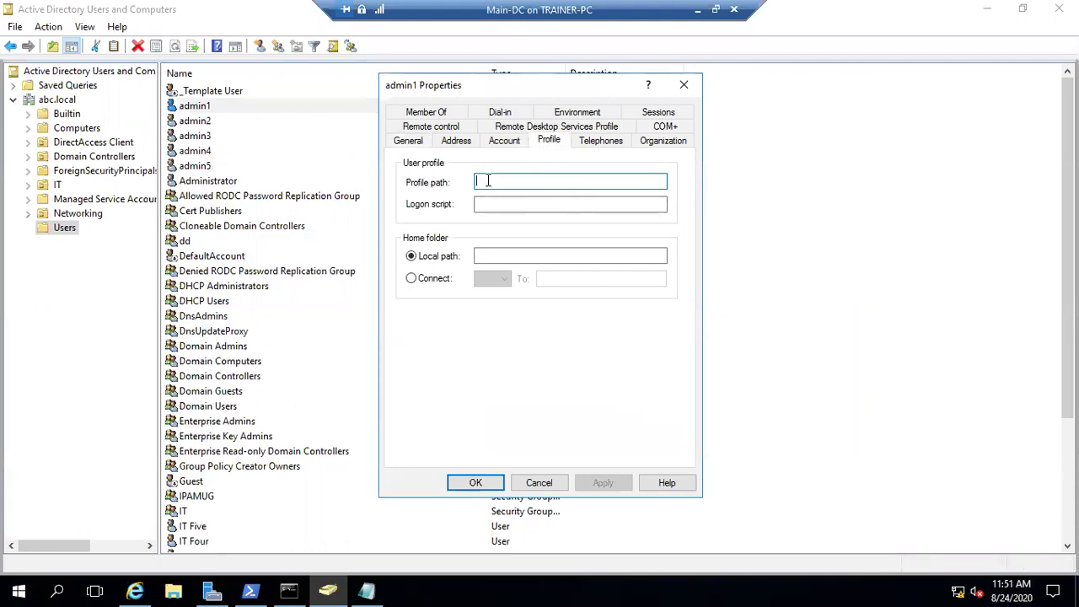
pyautogui.click(684, 85)
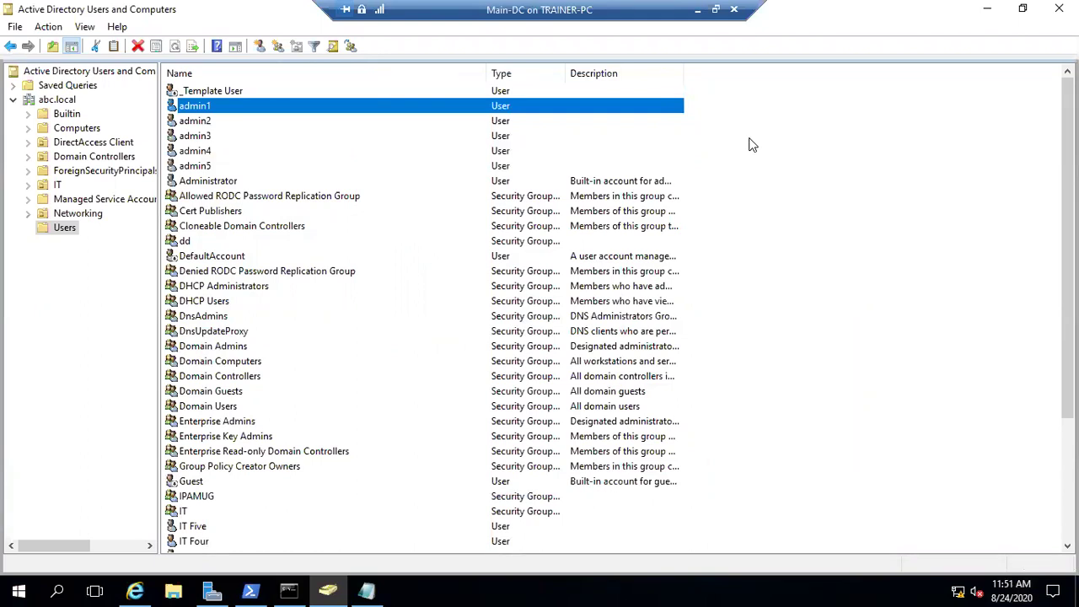
pyautogui.click(984, 10)
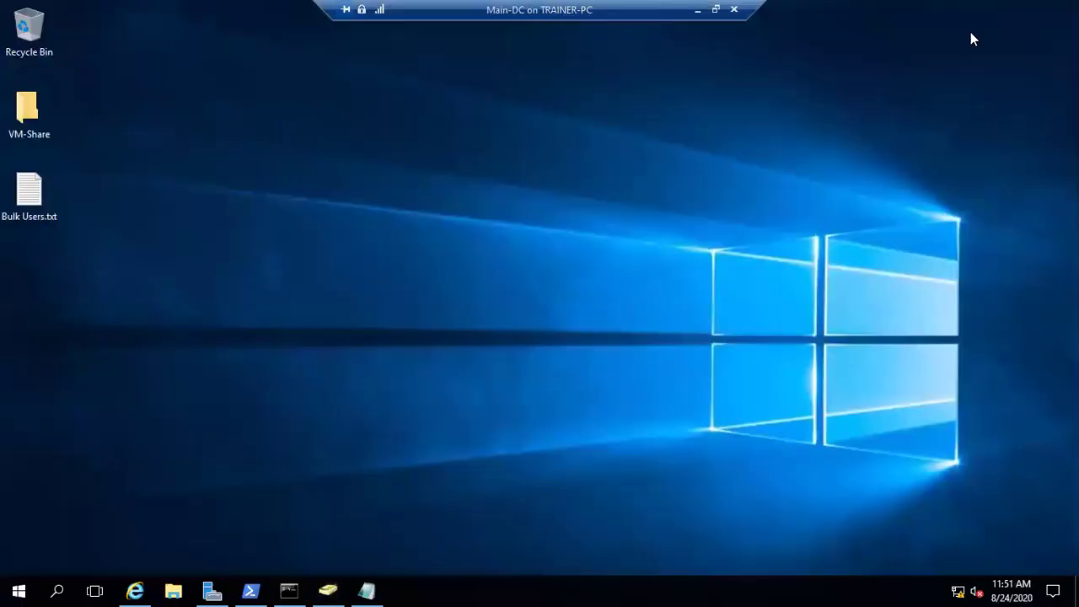
# - Minimize Main-DC and bring up the Client-1 VM's sign-in screen in full screen
pyautogui.click(697, 10)
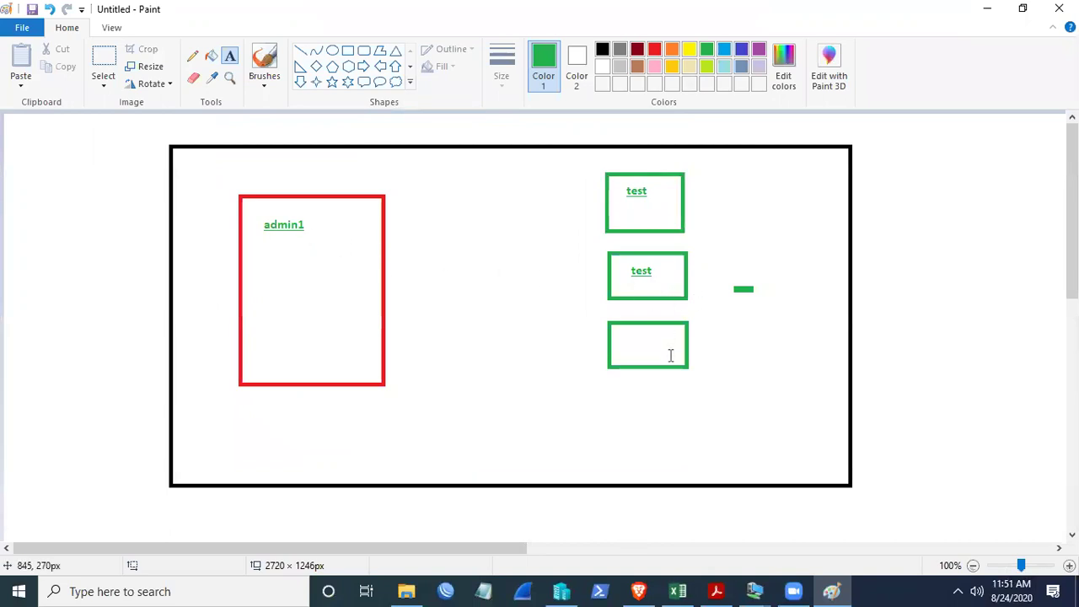
pyautogui.moveTo(761, 590)
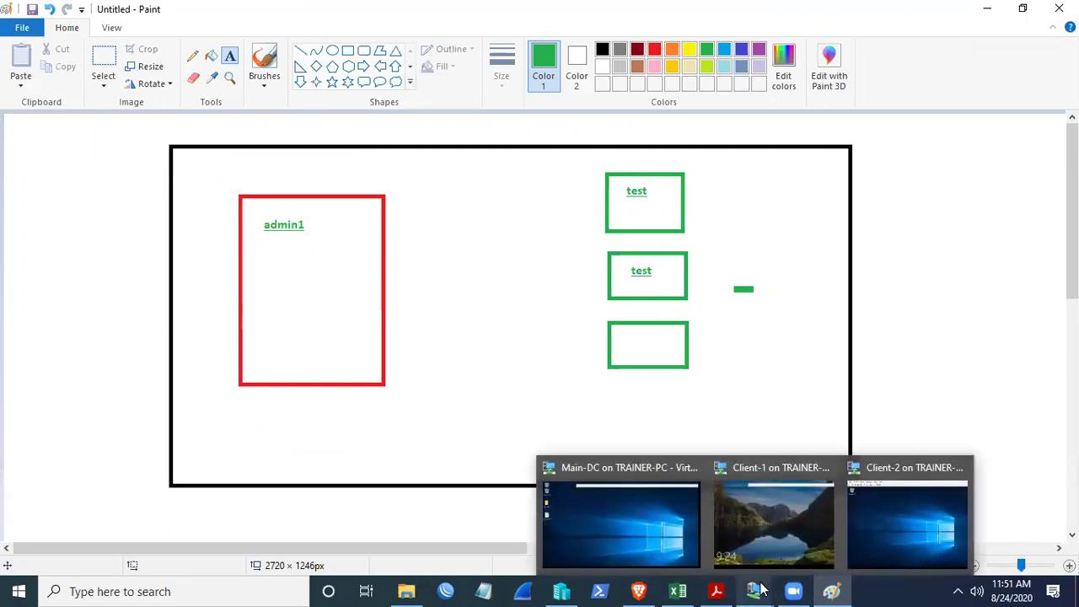
pyautogui.click(784, 506)
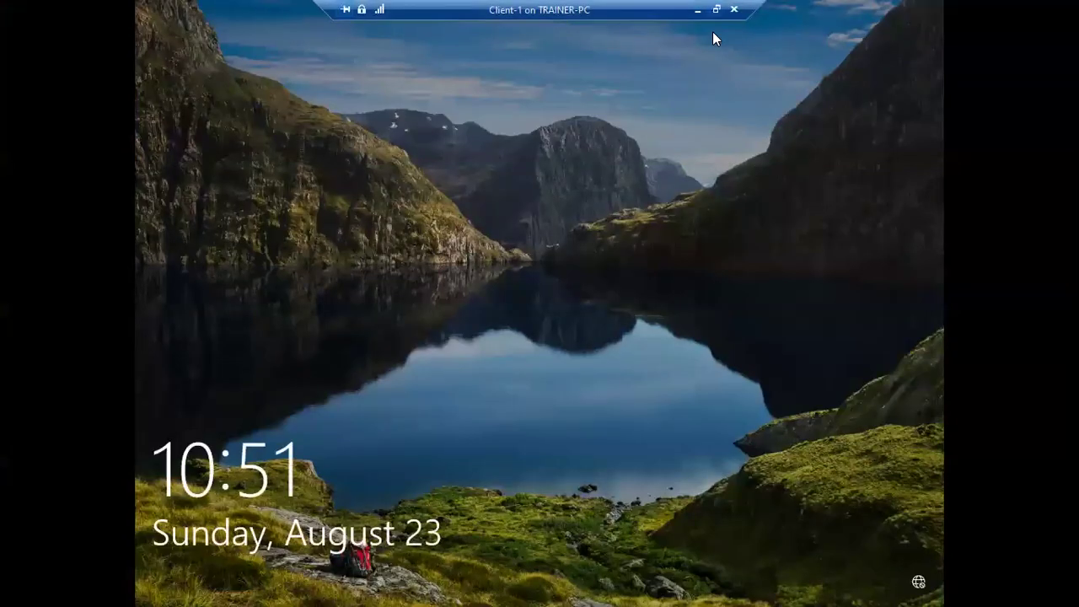
pyautogui.click(716, 9)
pyautogui.click(244, 75)
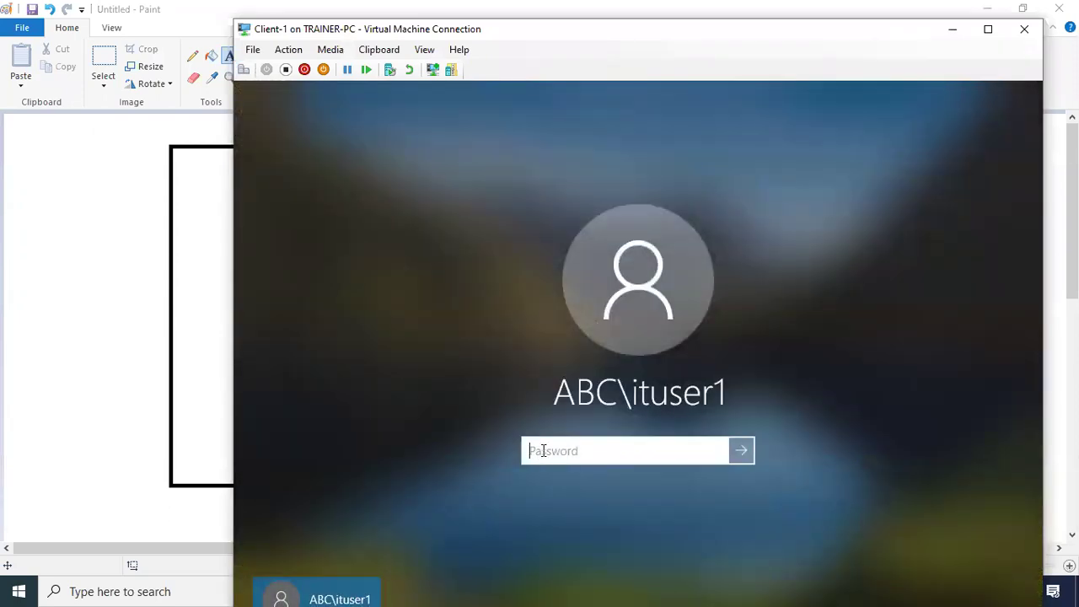
pyautogui.click(420, 50)
pyautogui.click(459, 66)
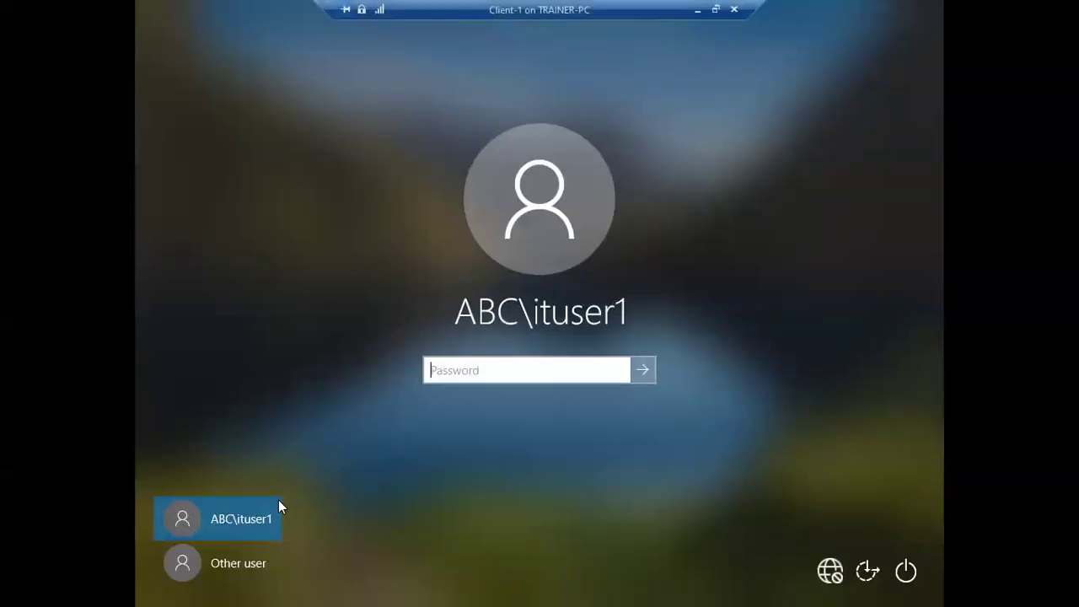
# - Sign in to Client-1 as Other user abc\admin1 with the account password
pyautogui.click(233, 560)
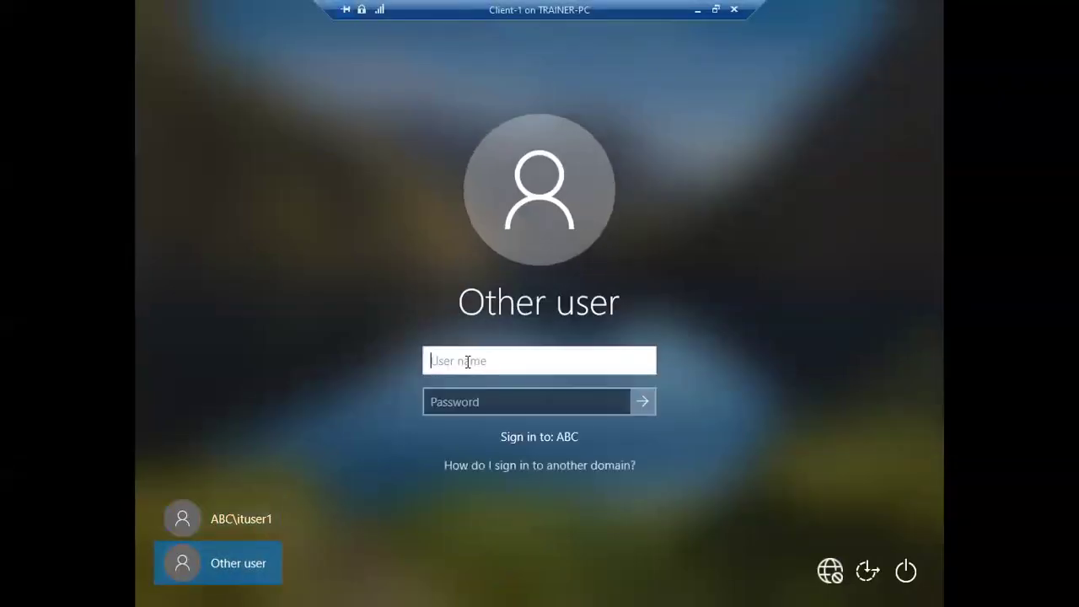
pyautogui.write('abc\\adm')
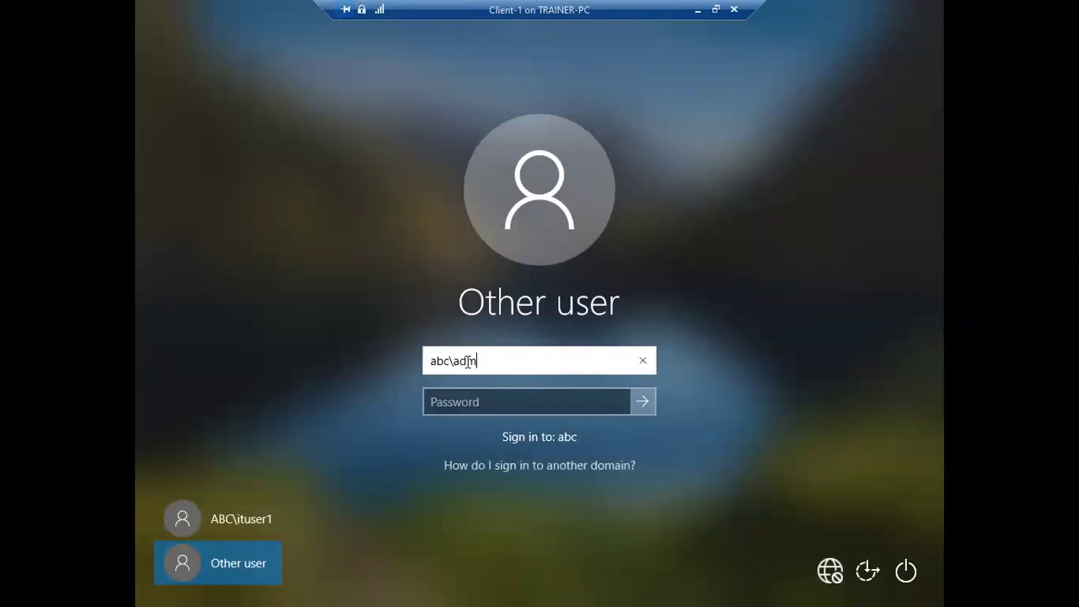
pyautogui.write('in1')
pyautogui.press('Return')
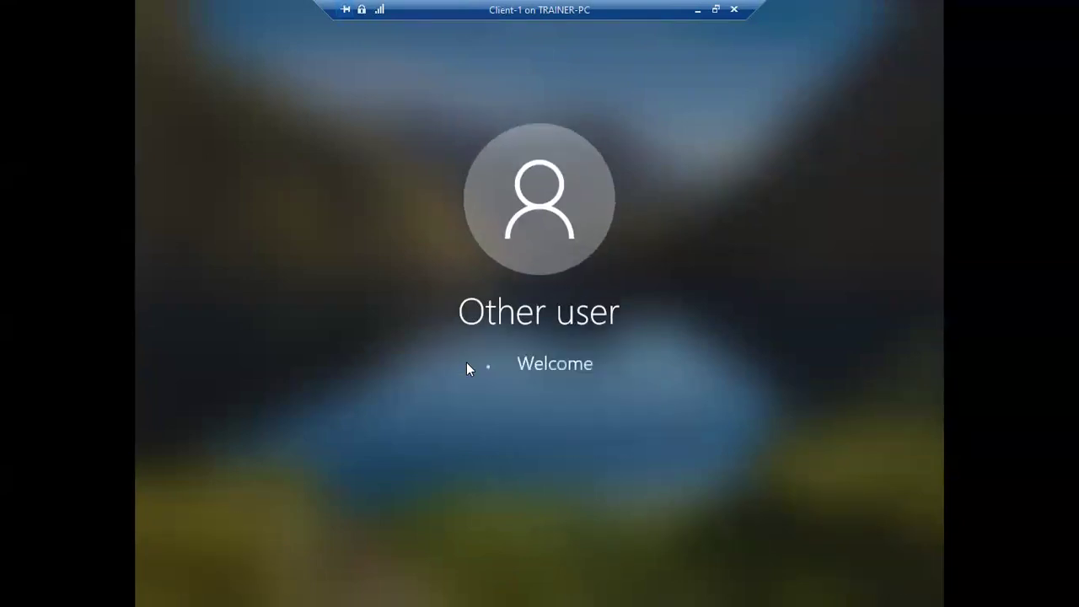
pyautogui.press('Return')
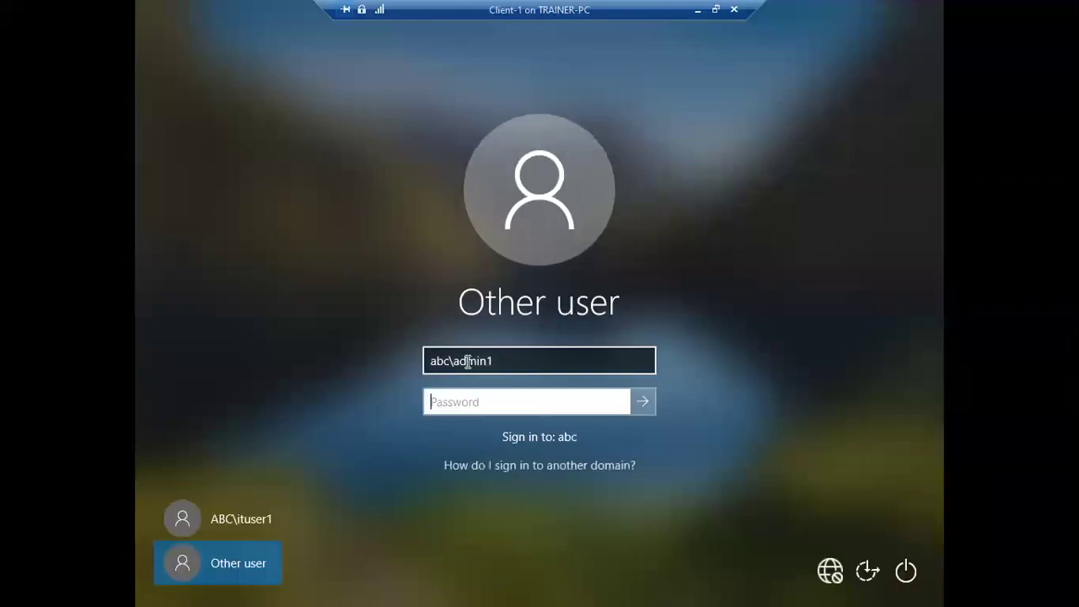
pyautogui.write('Pa55w.r')
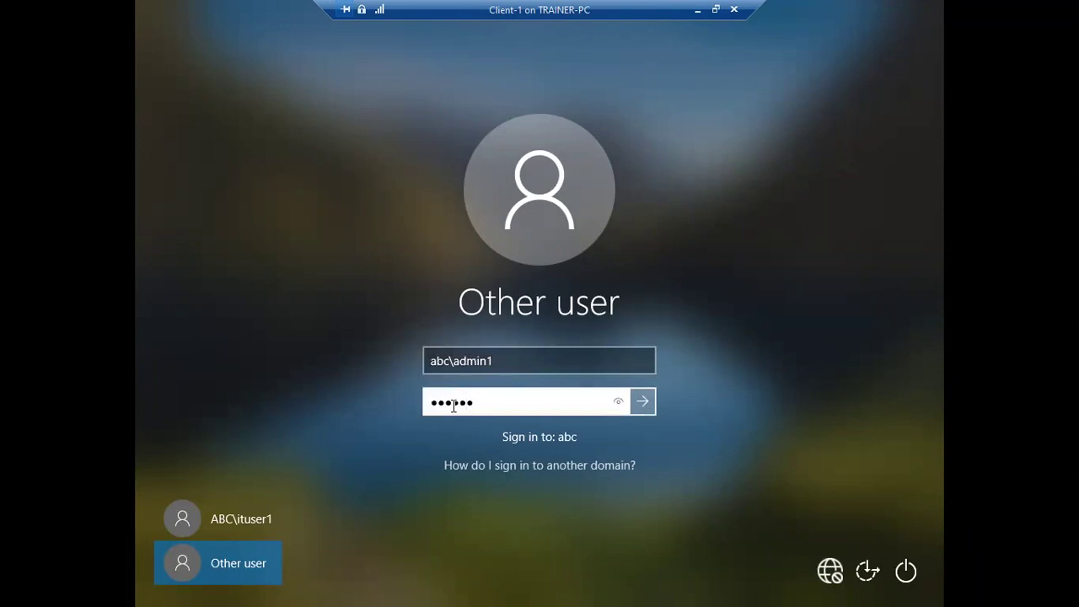
pyautogui.write('d12')
pyautogui.press('Return')
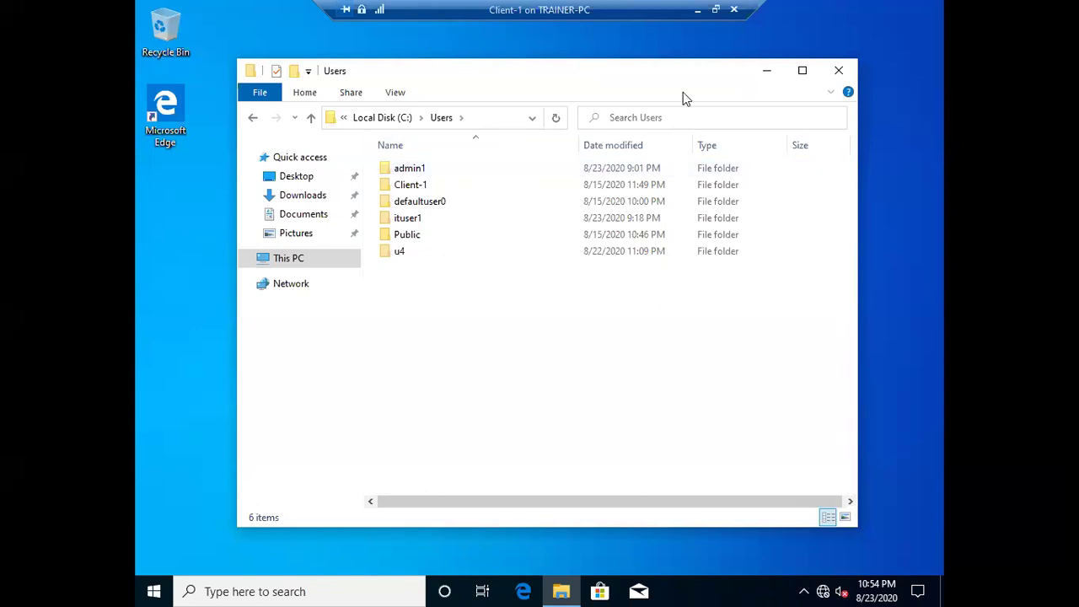
# - Navigate to C:\Users, look inside admin1, then try to open defaultuser0
pyautogui.click(253, 120)
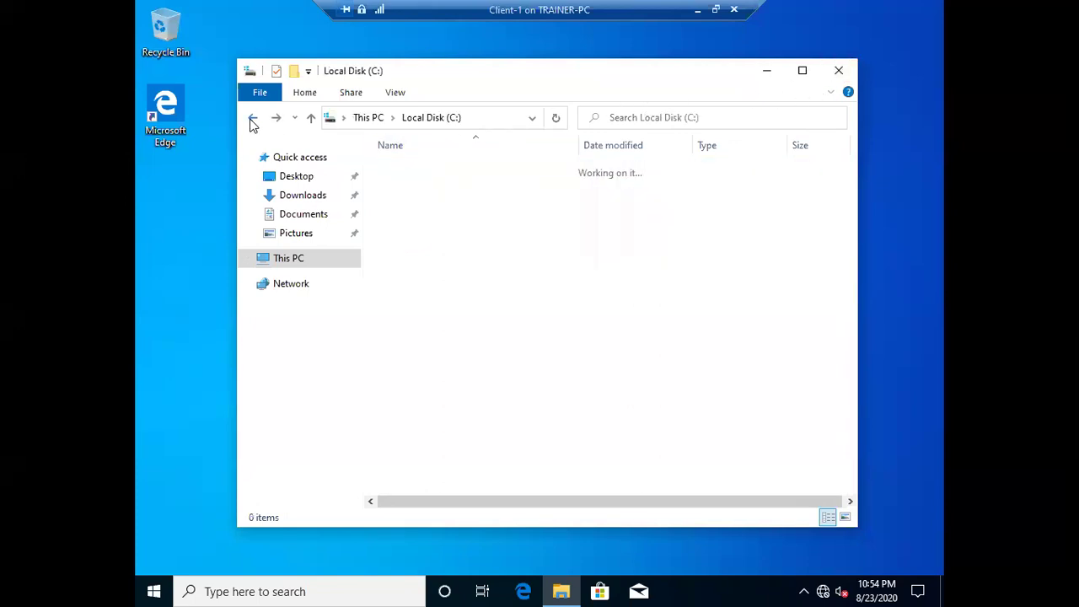
pyautogui.click(253, 120)
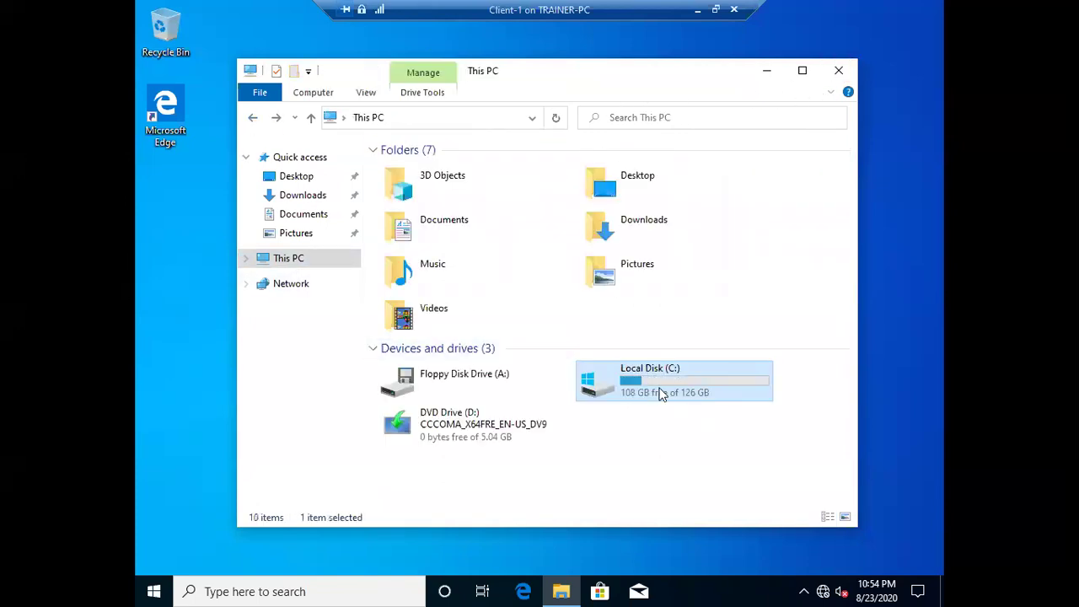
pyautogui.doubleClick(651, 381)
pyautogui.click(400, 219)
pyautogui.doubleClick(400, 219)
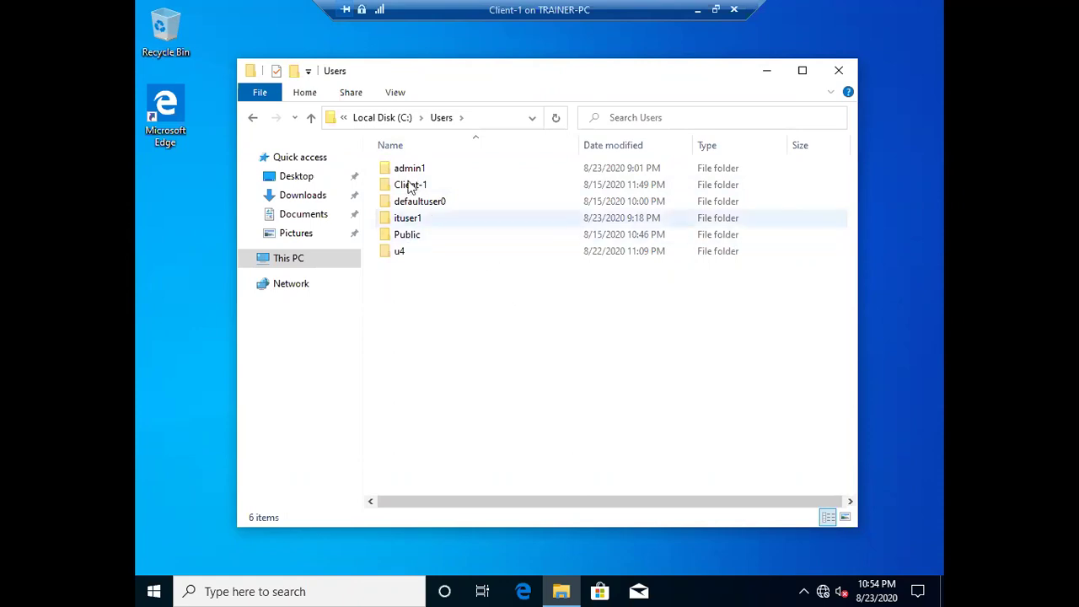
pyautogui.doubleClick(408, 171)
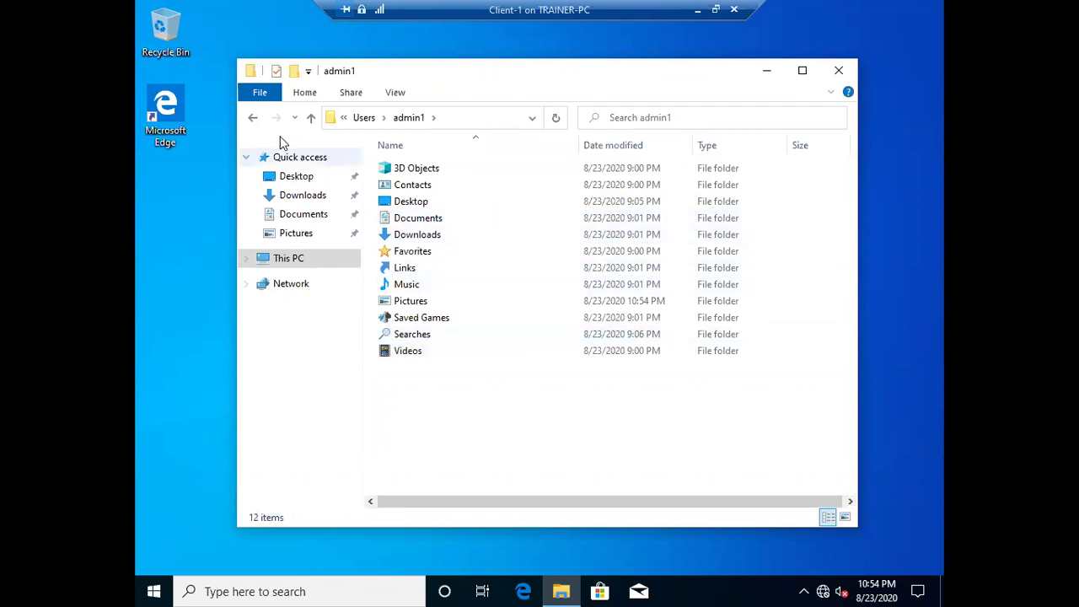
pyautogui.click(252, 117)
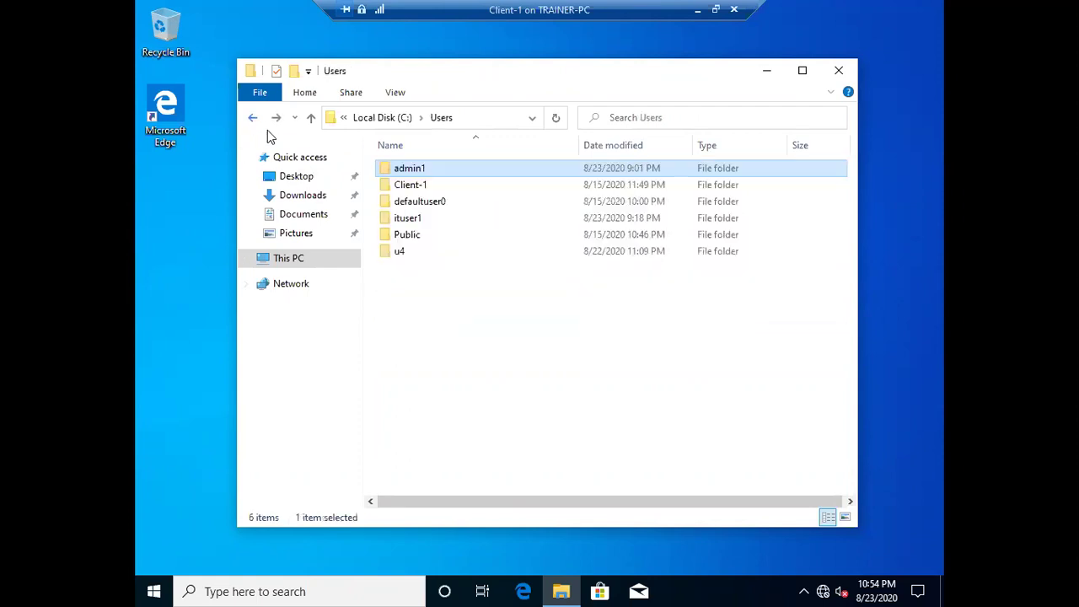
pyautogui.click(421, 208)
pyautogui.doubleClick(408, 203)
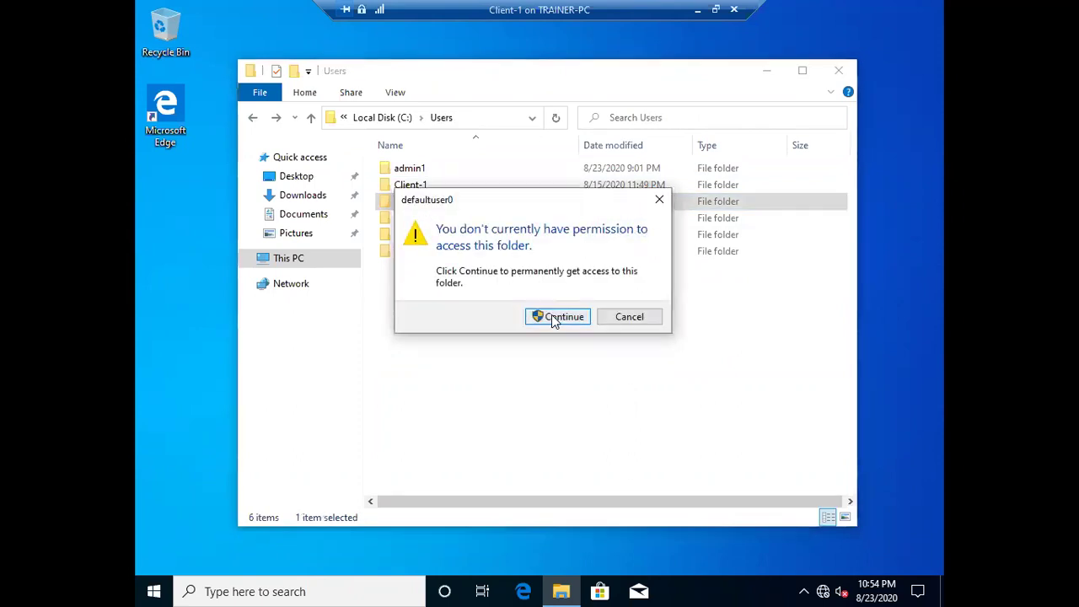
# - Continue to request defaultuser0 access and enter the administrator user name and password
pyautogui.click(553, 315)
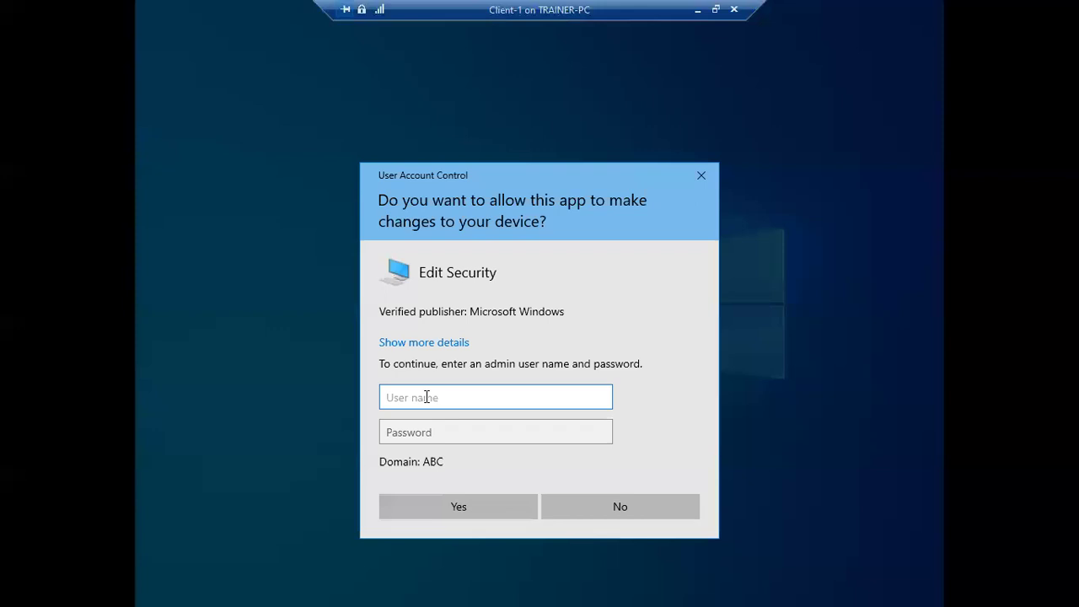
pyautogui.write('administrator')
pyautogui.press('Tab')
pyautogui.write('Pa$$w0r')
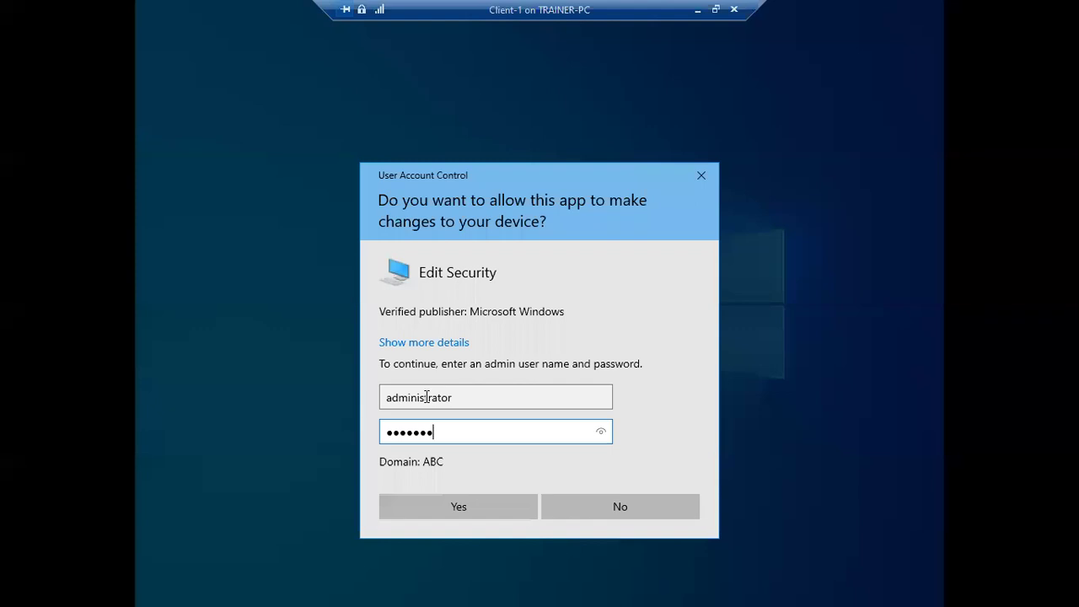
pyautogui.write('d')
pyautogui.press('Return')
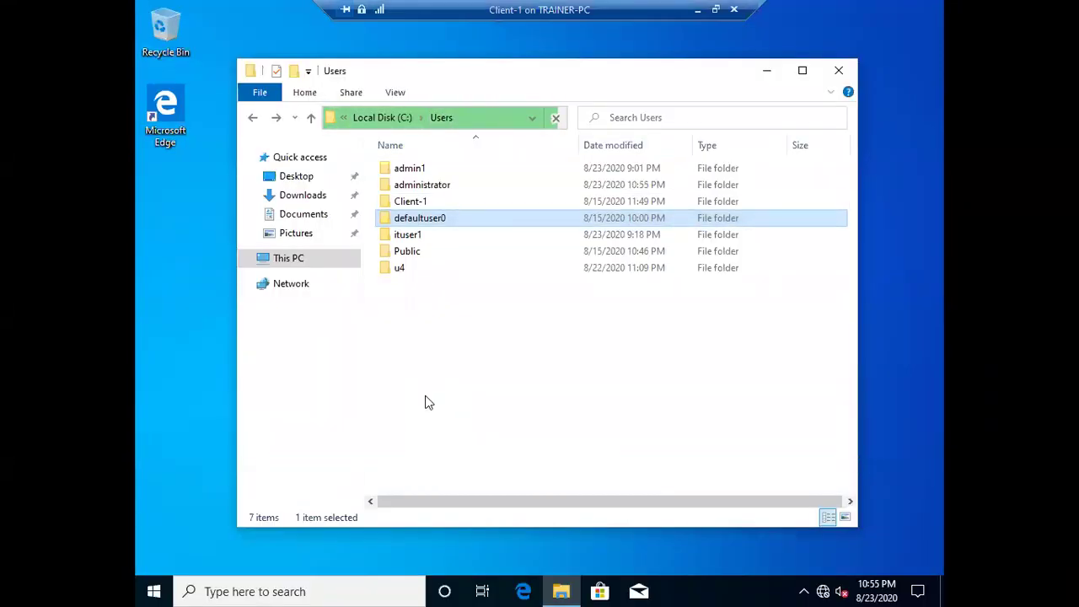
# - Reopen defaultuser0 and supply the Administrator credentials again to open the folder
pyautogui.doubleClick(429, 218)
pyautogui.click(564, 316)
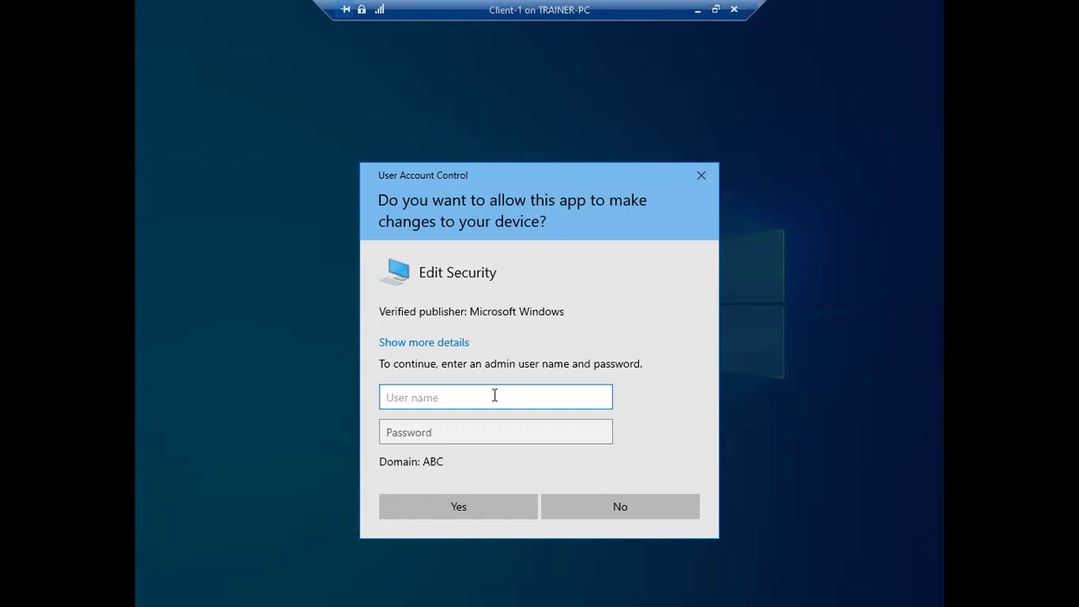
pyautogui.write('Administrator')
pyautogui.press('Tab')
pyautogui.write('••••••••')
pyautogui.press('Return')
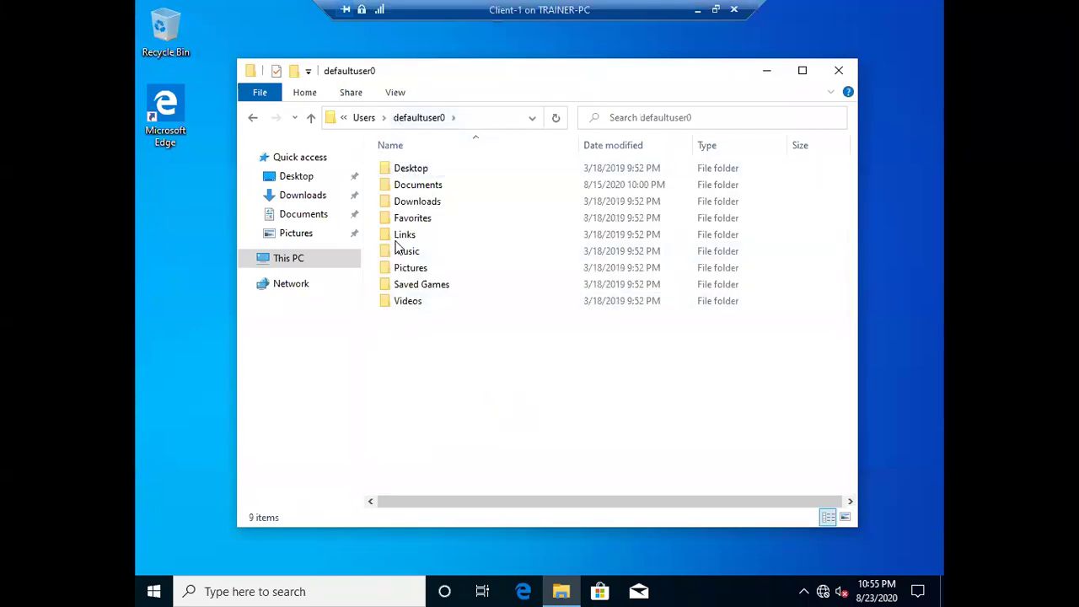
# - Click through defaultuser0's nine subfolders, from Desktop down to Videos
pyautogui.click(401, 173)
pyautogui.click(405, 184)
pyautogui.click(397, 201)
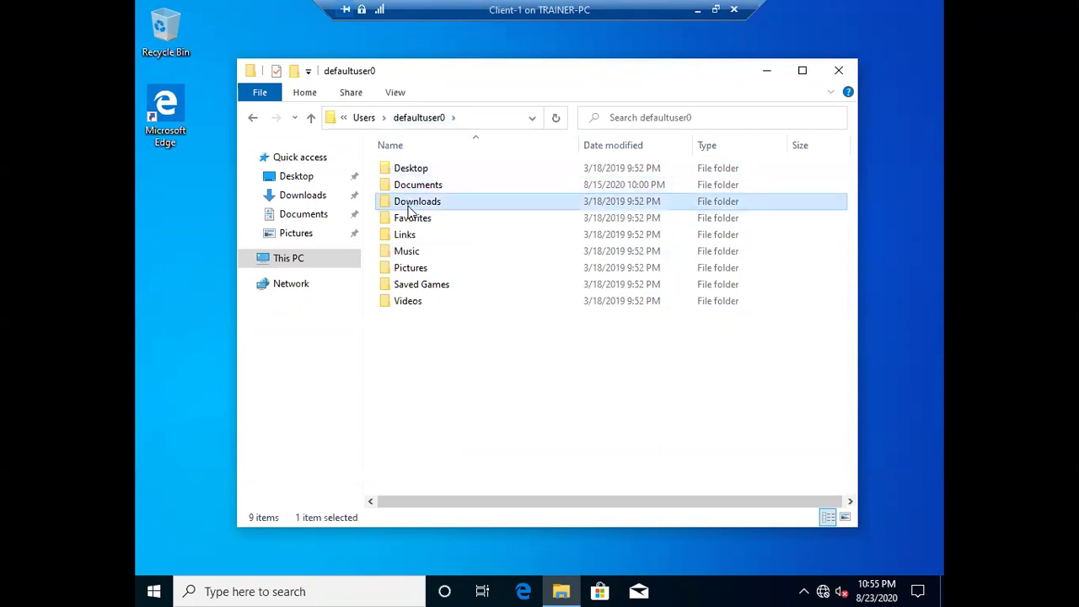
pyautogui.click(411, 221)
pyautogui.click(408, 235)
pyautogui.click(407, 251)
pyautogui.click(410, 268)
pyautogui.click(409, 285)
pyautogui.click(406, 301)
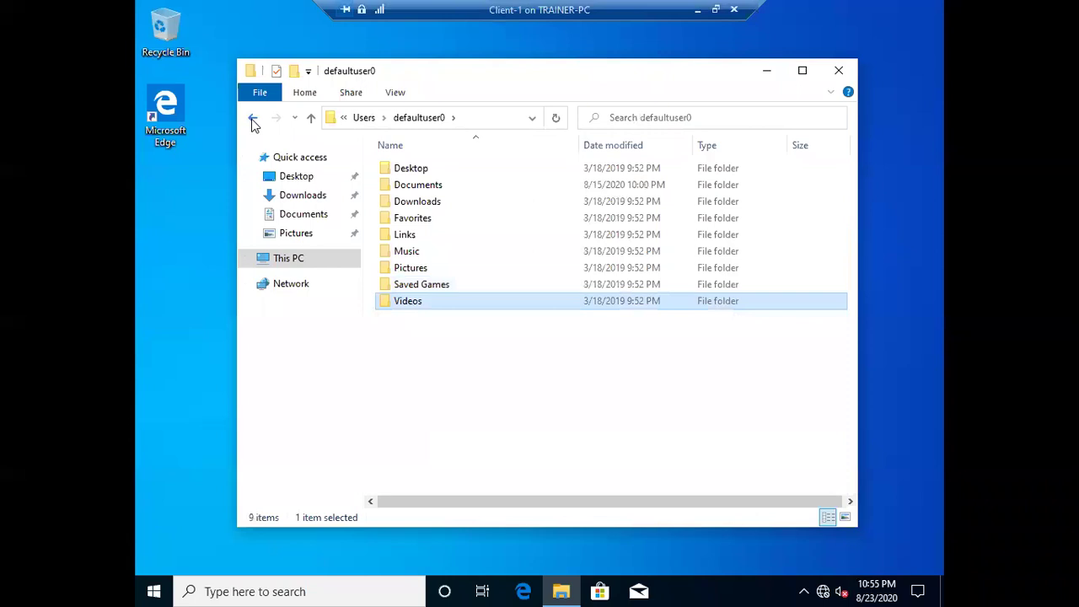
# - Return to Users, reopen defaultuser0, and open its empty Desktop folder
pyautogui.click(252, 117)
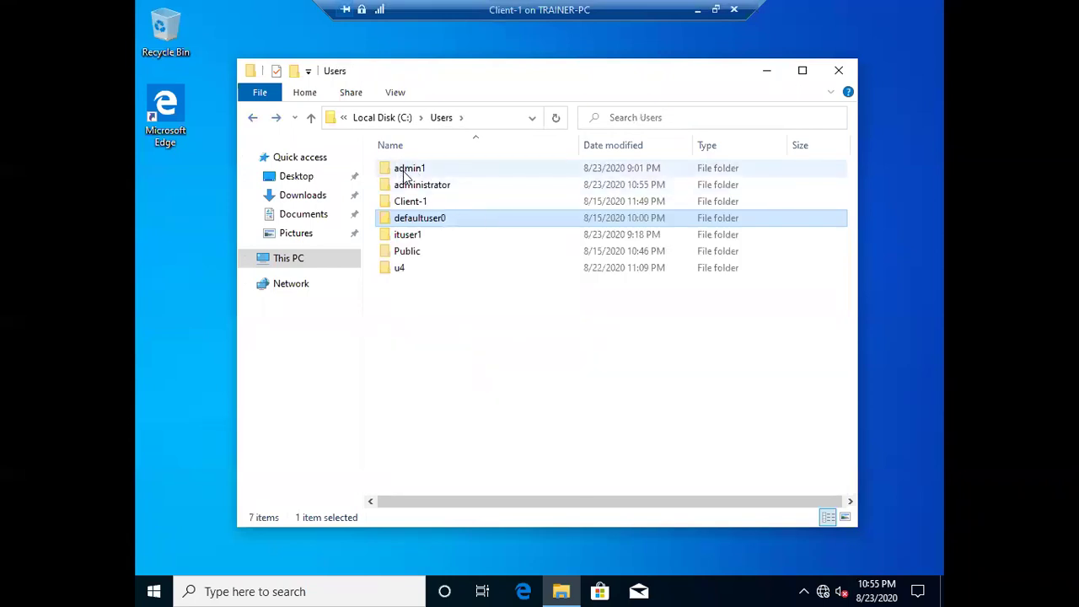
pyautogui.doubleClick(419, 218)
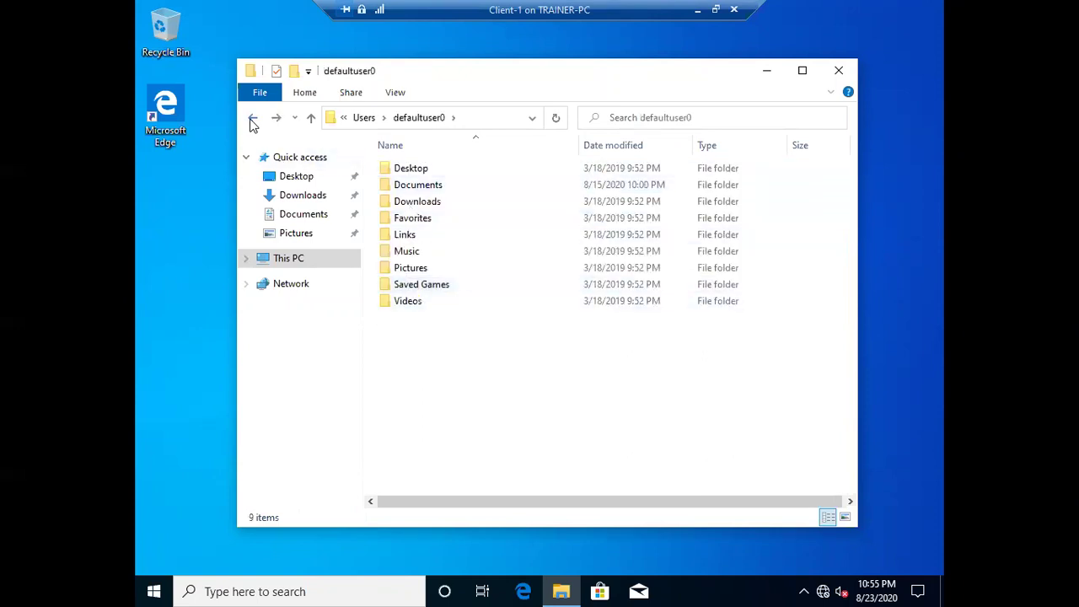
pyautogui.click(252, 119)
pyautogui.click(419, 171)
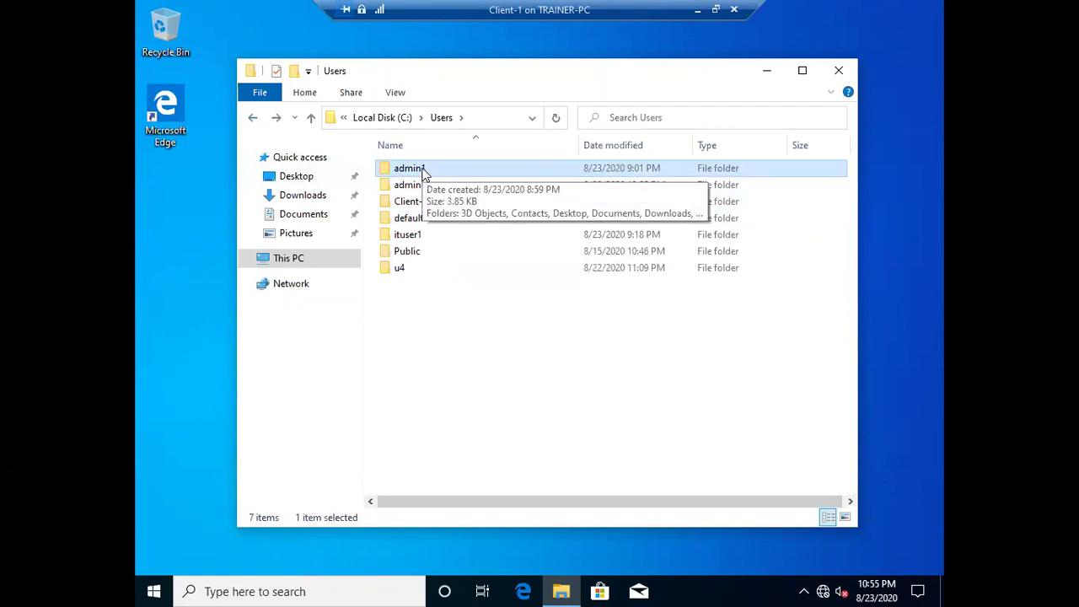
pyautogui.click(426, 219)
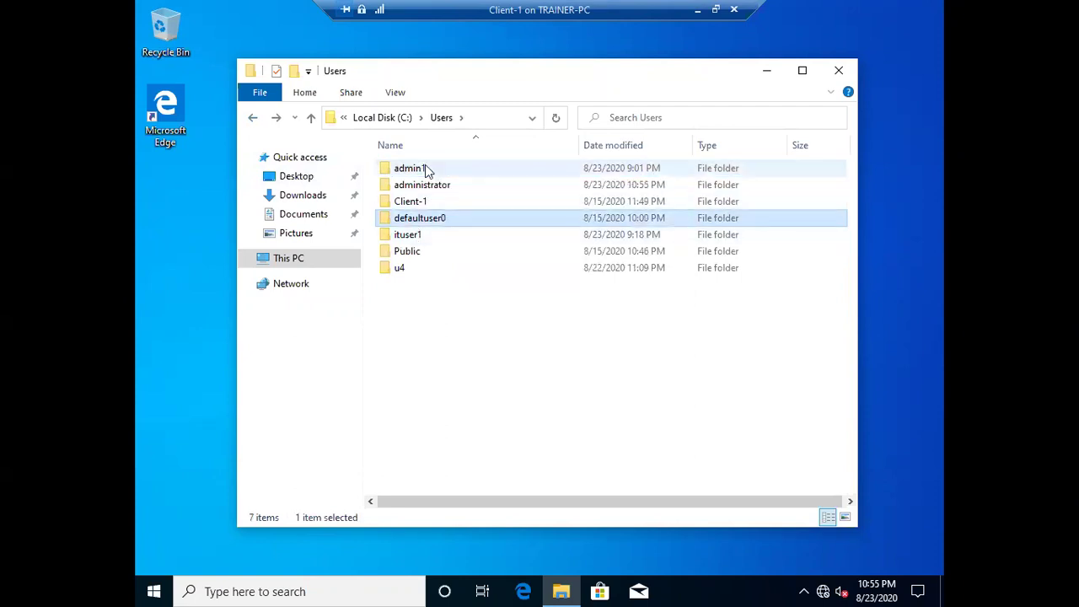
pyautogui.doubleClick(439, 220)
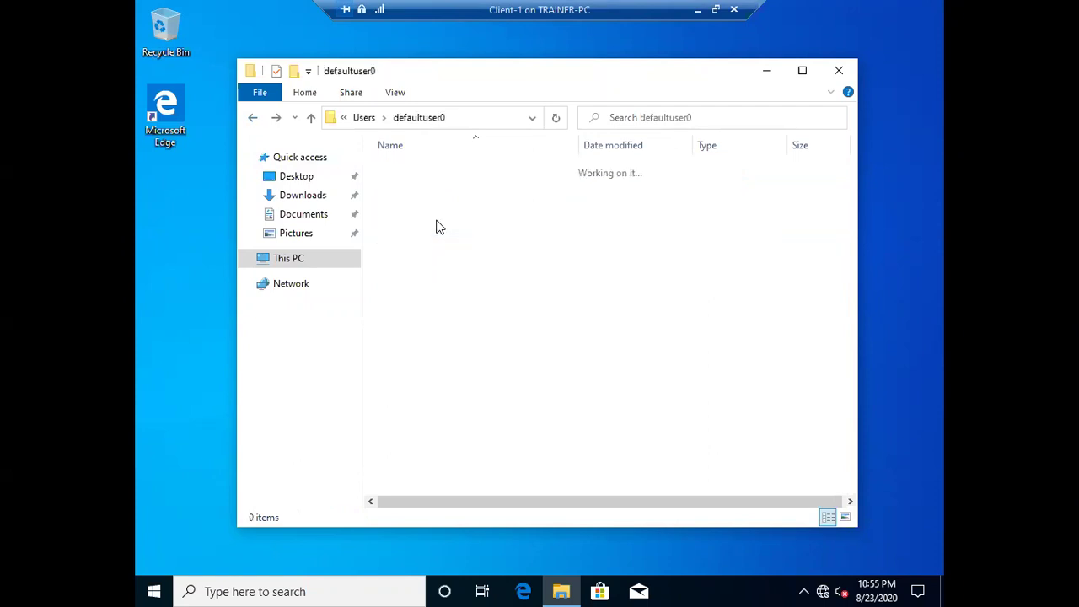
pyautogui.click(253, 118)
pyautogui.doubleClick(403, 221)
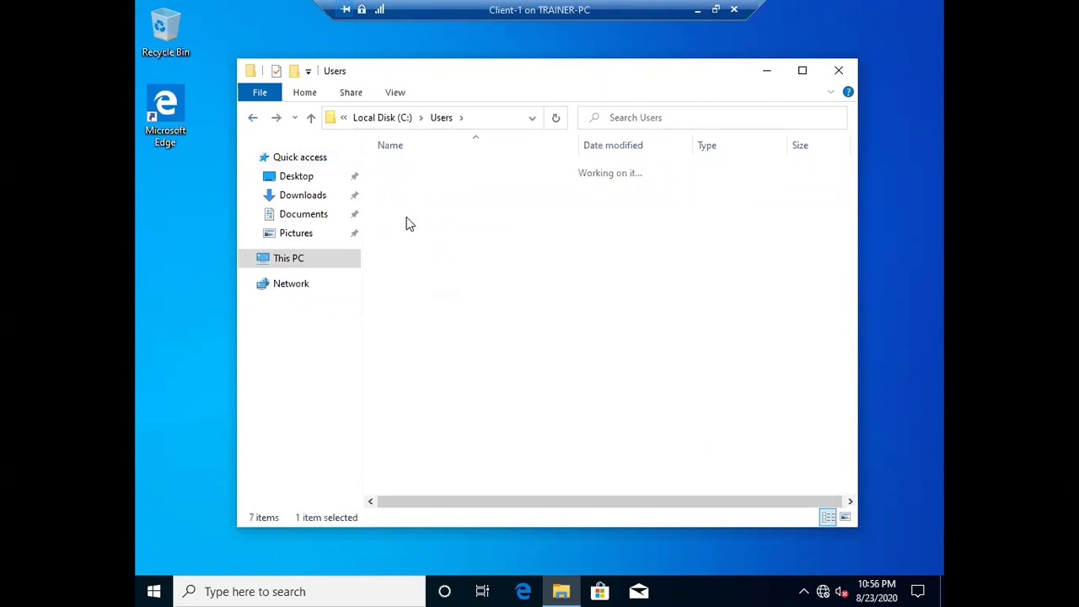
pyautogui.doubleClick(406, 166)
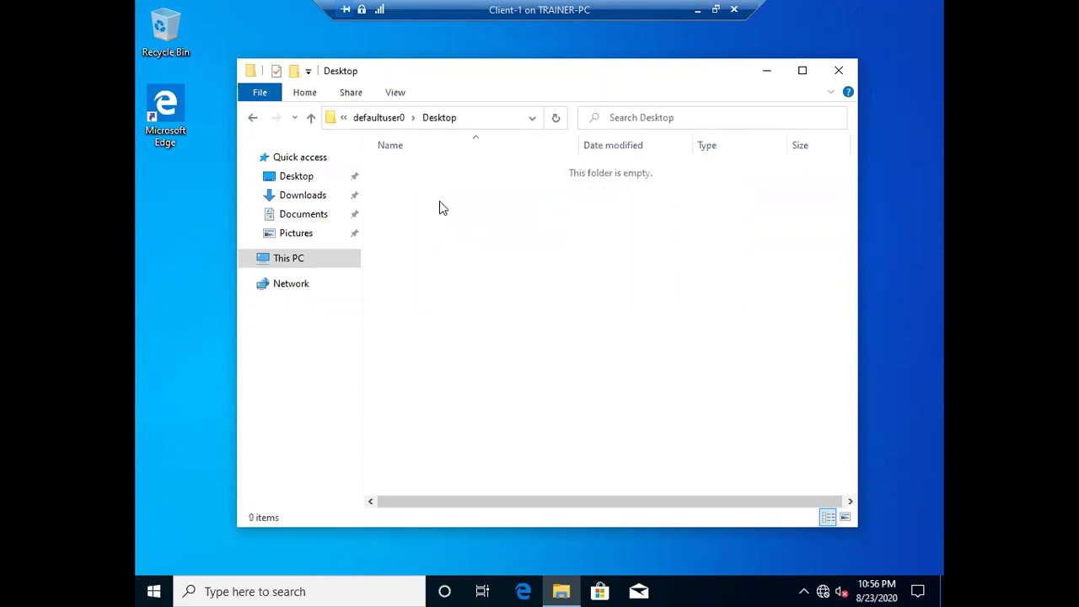
# - Create a text document named 'test' in defaultuser0's Desktop folder, then close File Explorer
pyautogui.rightClick(439, 207)
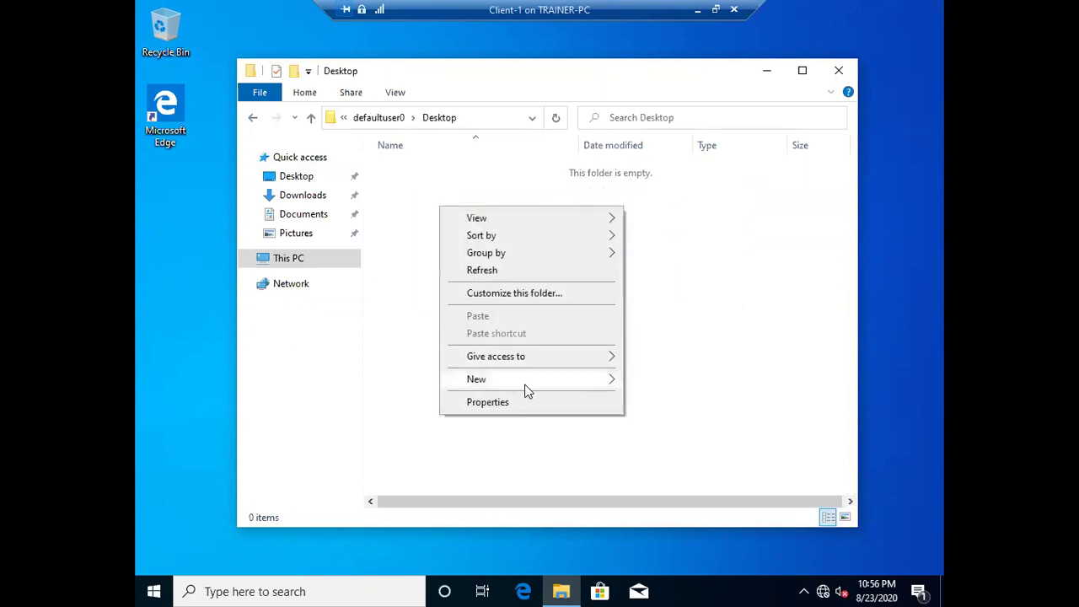
pyautogui.moveTo(524, 390)
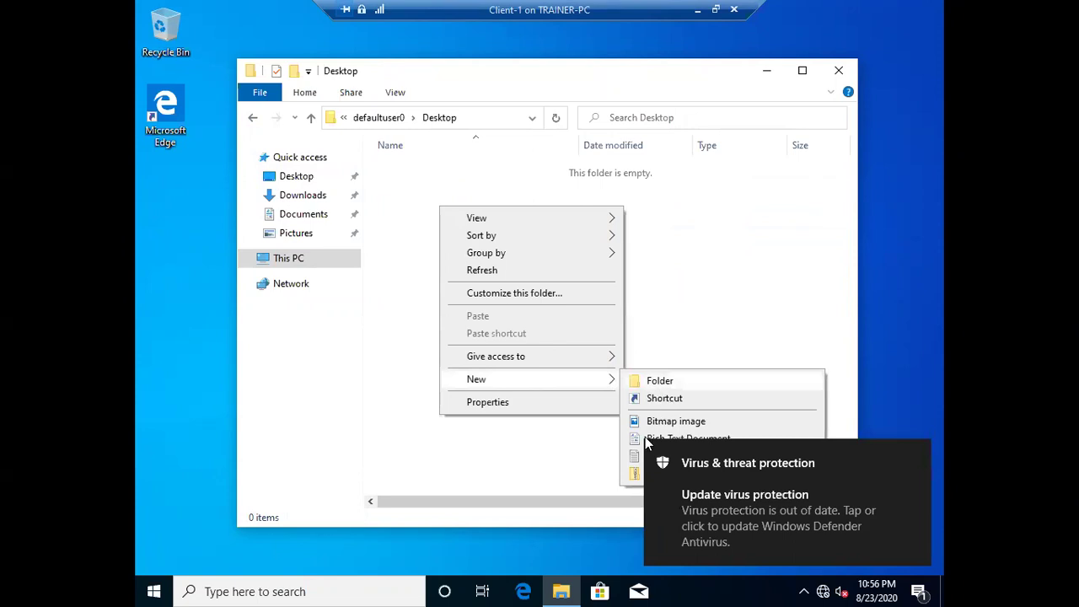
pyautogui.click(637, 459)
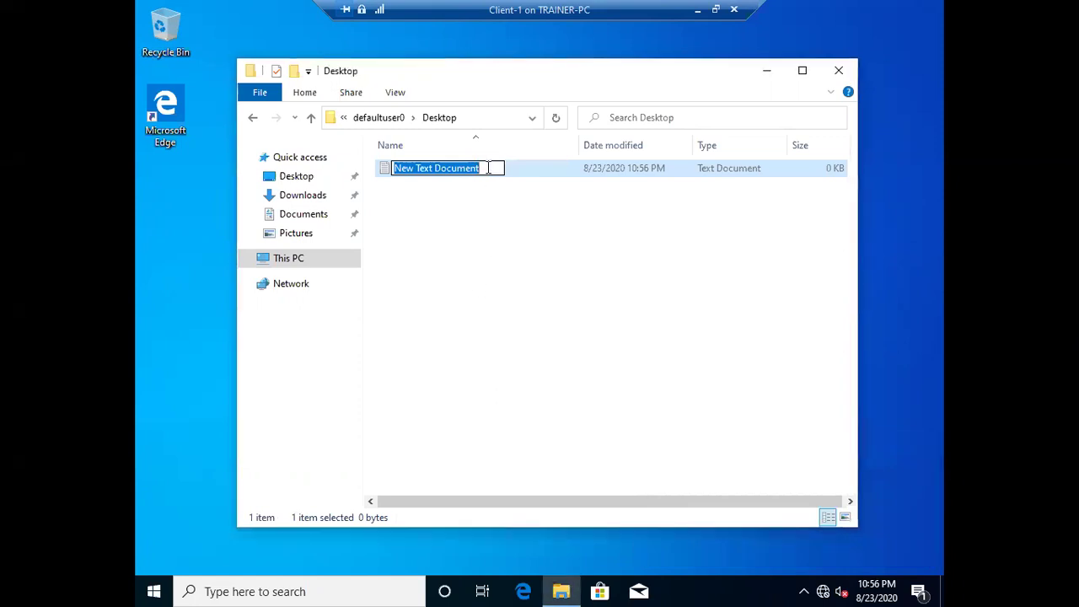
pyautogui.write('test')
pyautogui.press('Return')
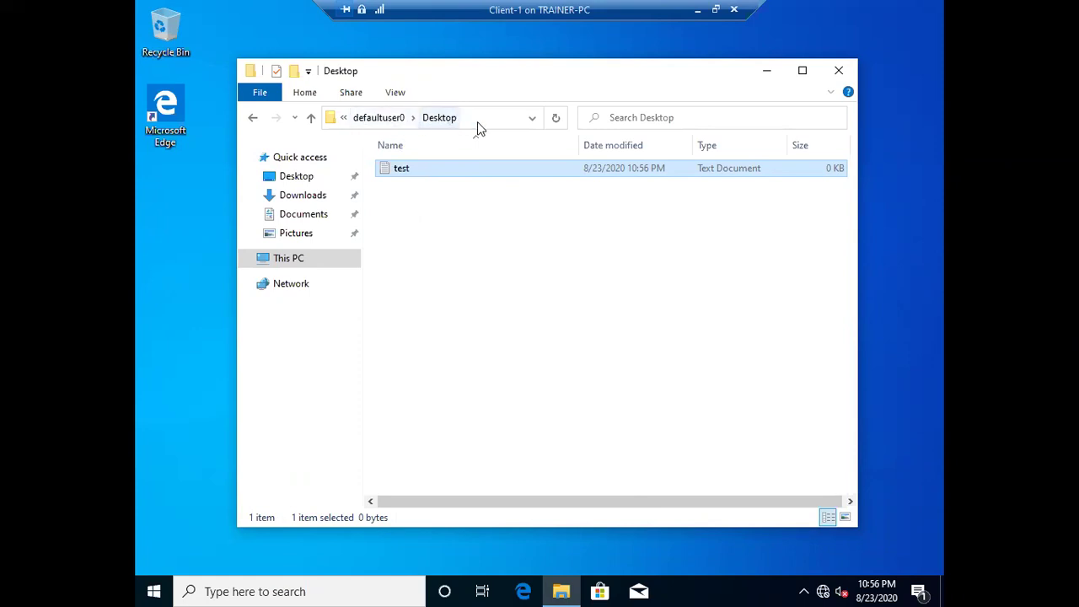
pyautogui.click(841, 74)
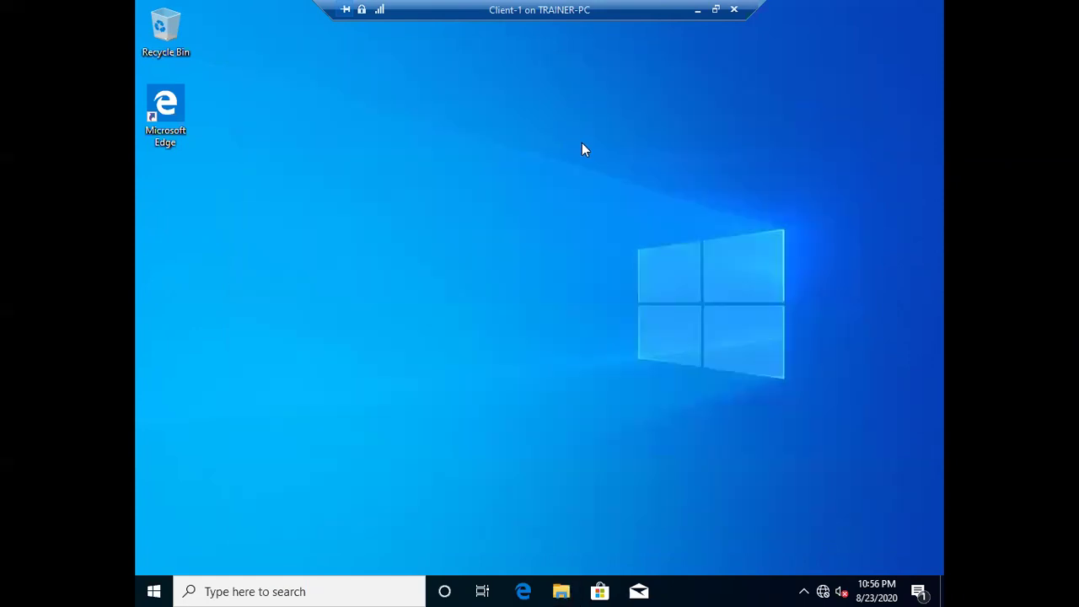
# - Refresh the desktop twice from its context menu
pyautogui.rightClick(582, 143)
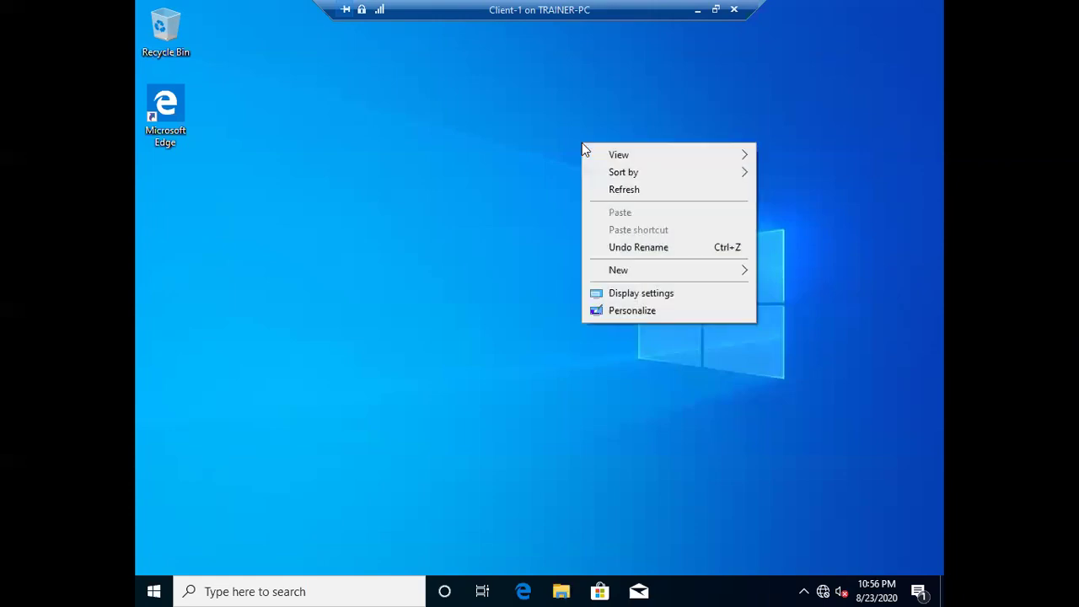
pyautogui.click(609, 189)
pyautogui.rightClick(535, 166)
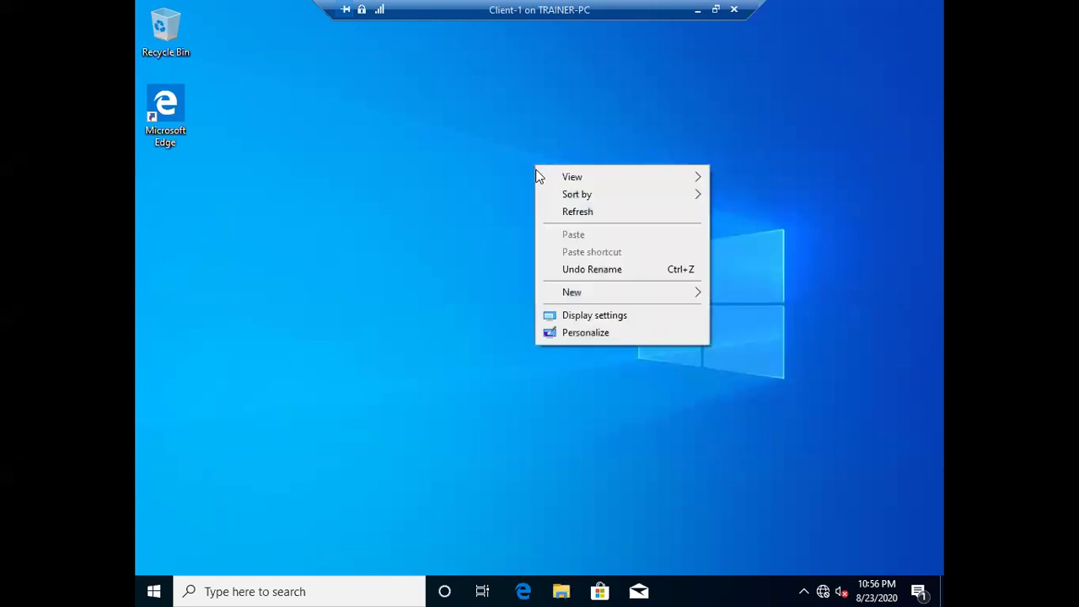
pyautogui.click(547, 212)
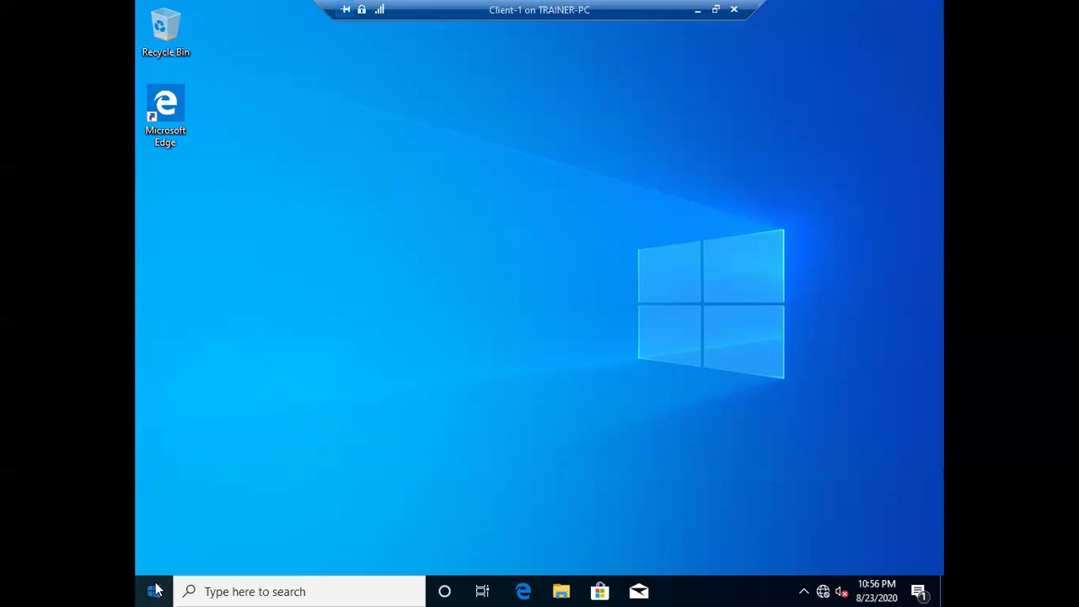
# - Sign out of the admin1 session from Start and switch back to the Client-1 VM
pyautogui.click(155, 590)
pyautogui.moveTo(157, 413)
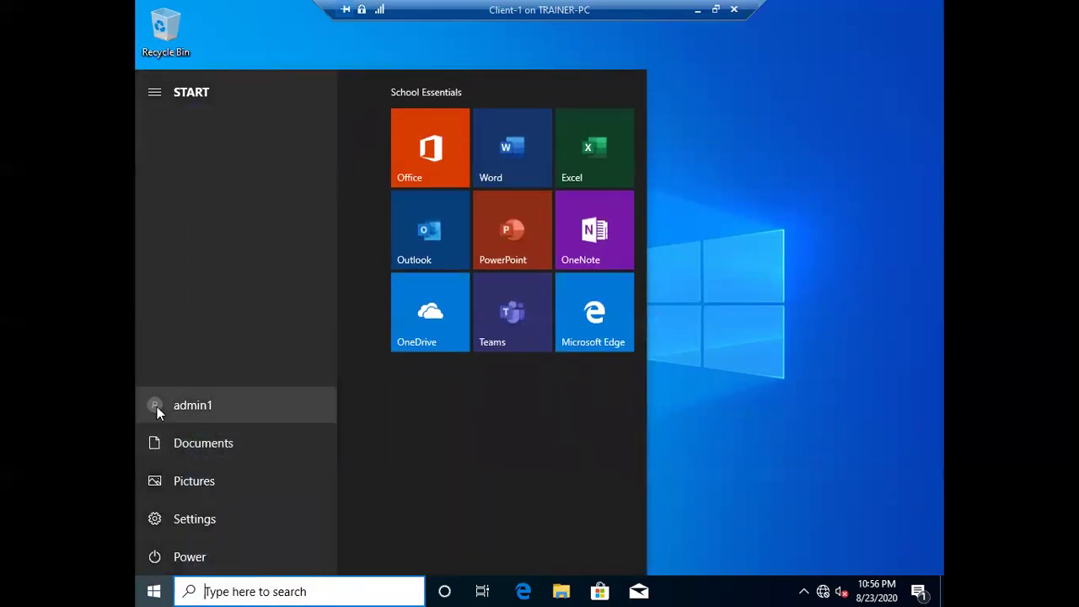
pyautogui.click(157, 406)
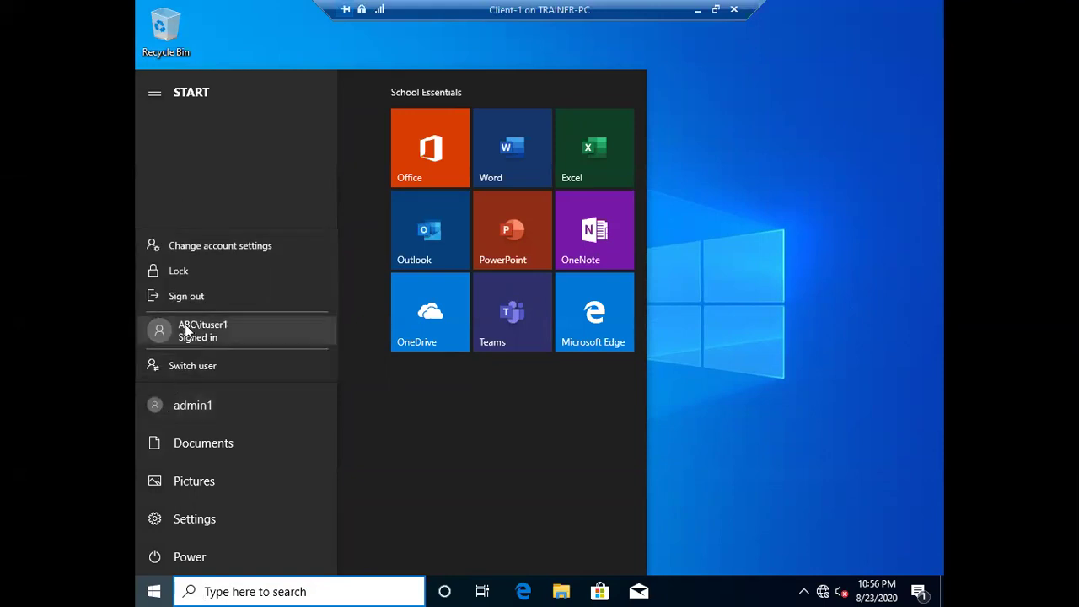
pyautogui.click(186, 297)
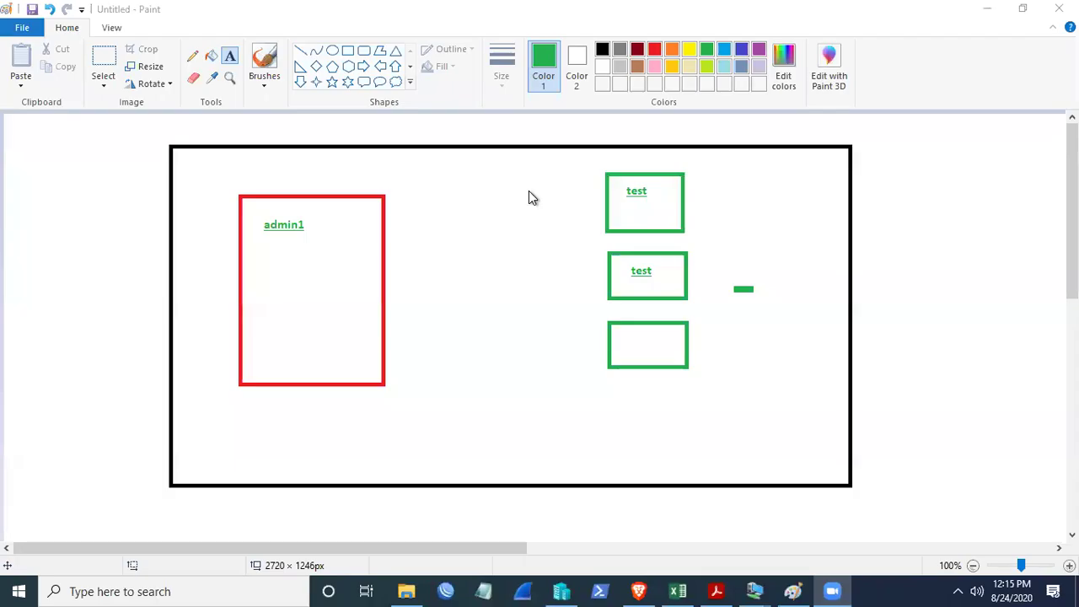
pyautogui.click(755, 591)
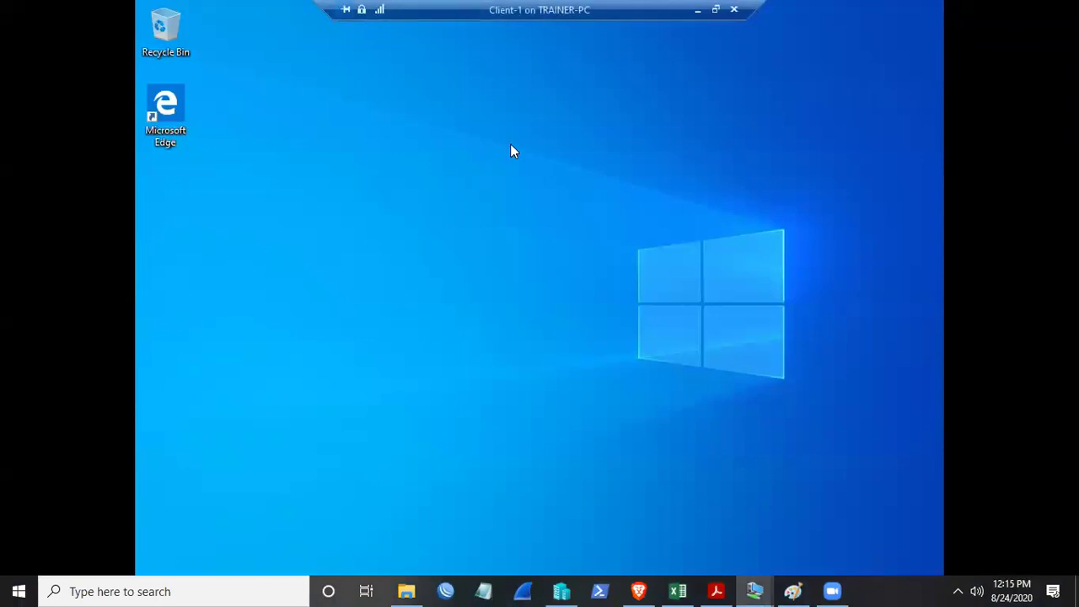
pyautogui.rightClick(454, 116)
pyautogui.click(470, 158)
pyautogui.rightClick(412, 109)
pyautogui.click(454, 156)
pyautogui.rightClick(537, 160)
pyautogui.click(559, 209)
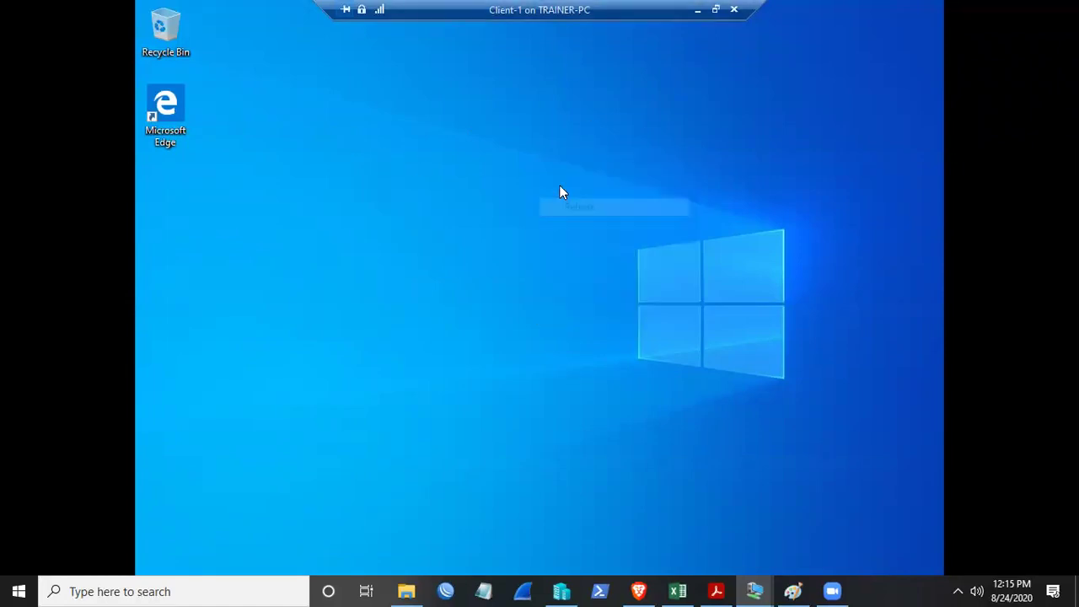
pyautogui.rightClick(527, 114)
pyautogui.click(561, 163)
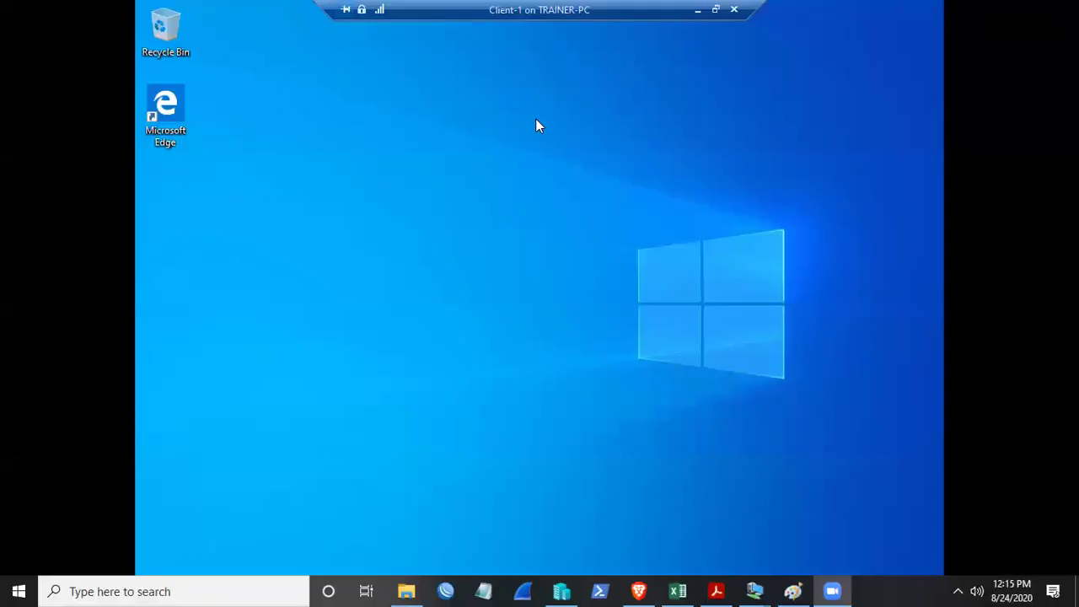
pyautogui.rightClick(456, 110)
pyautogui.click(497, 156)
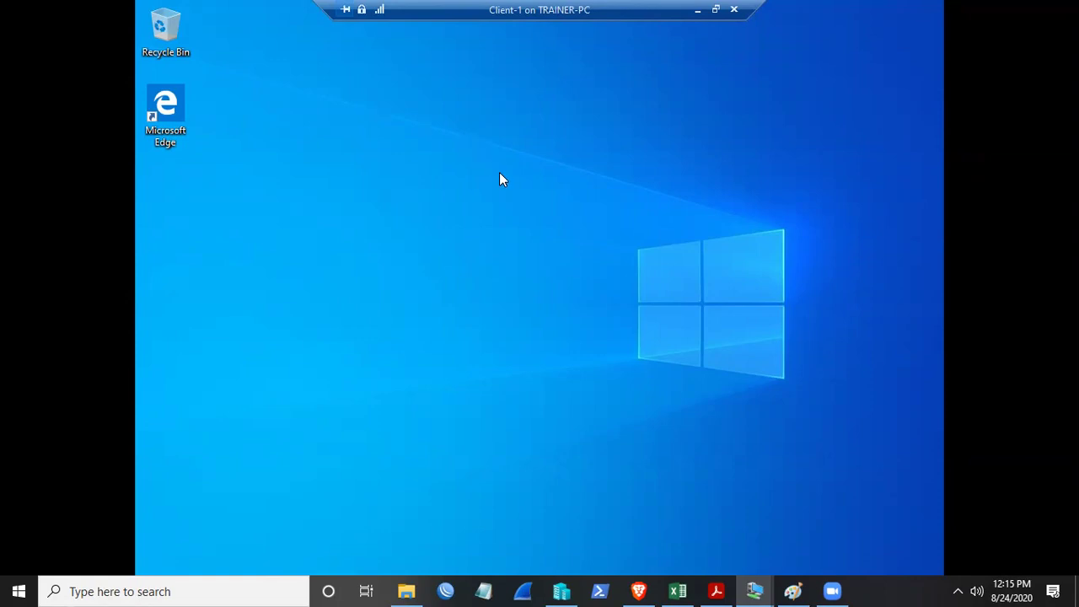
pyautogui.rightClick(302, 149)
pyautogui.click(327, 199)
# - Browse a new File Explorer window to C:\Users, select defaultuser0 and show the View ribbon
pyautogui.press('super+e')
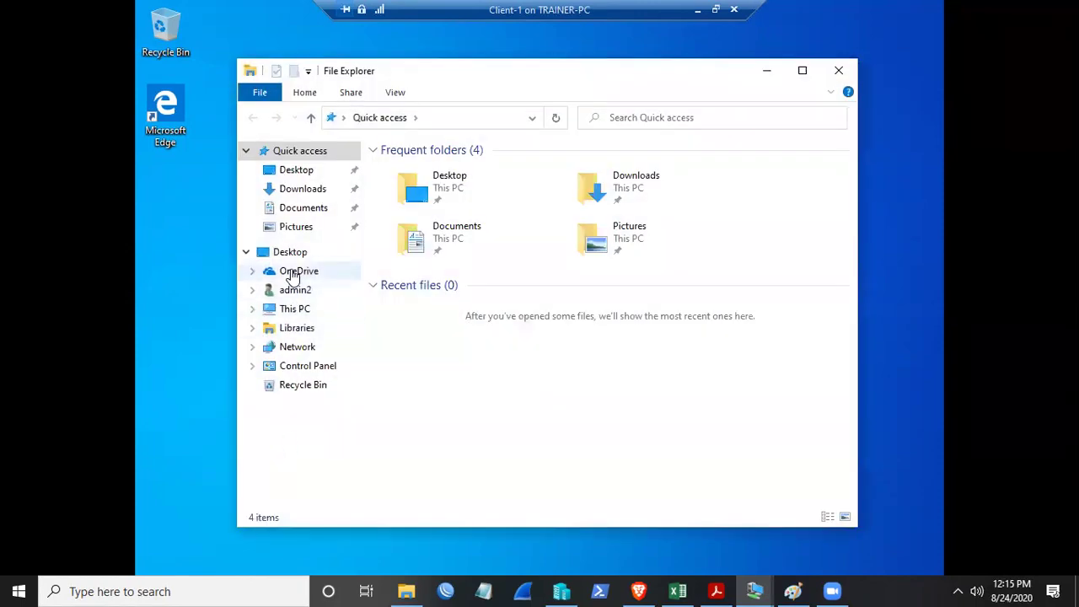
pyautogui.click(290, 254)
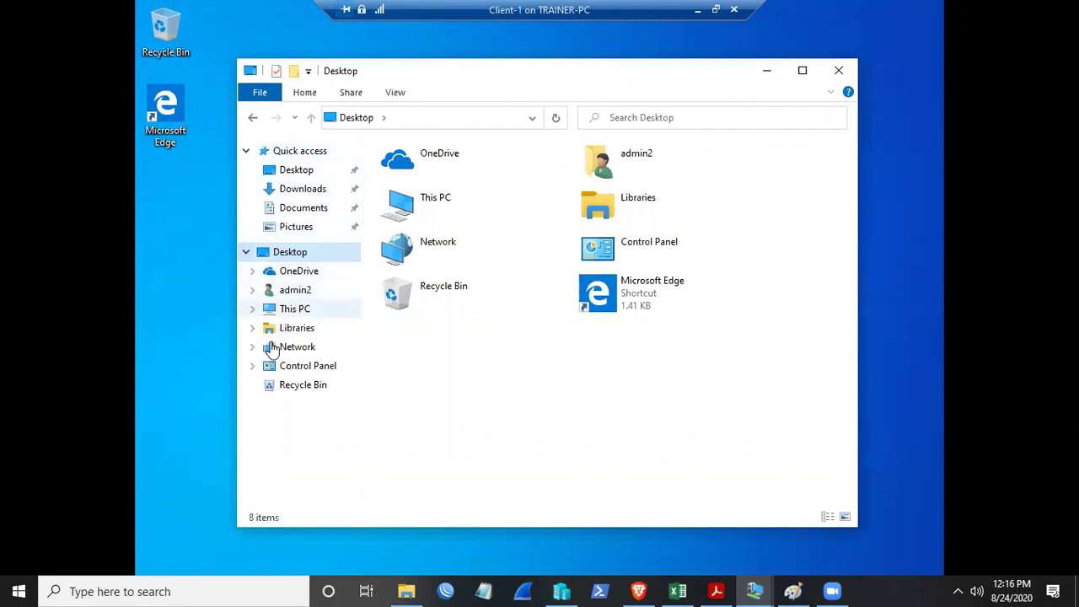
pyautogui.click(286, 311)
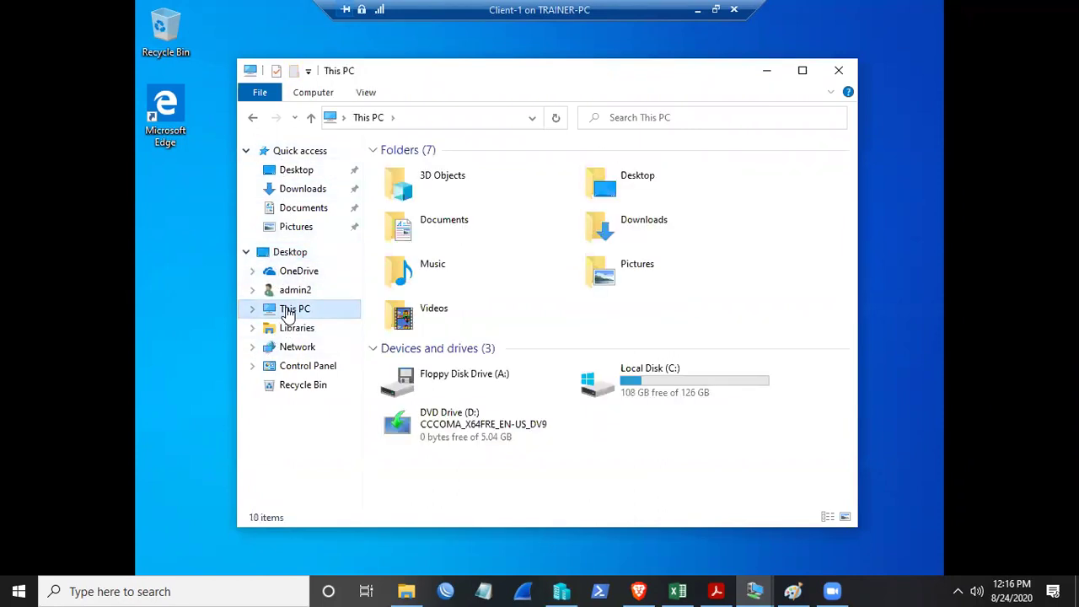
pyautogui.doubleClick(665, 388)
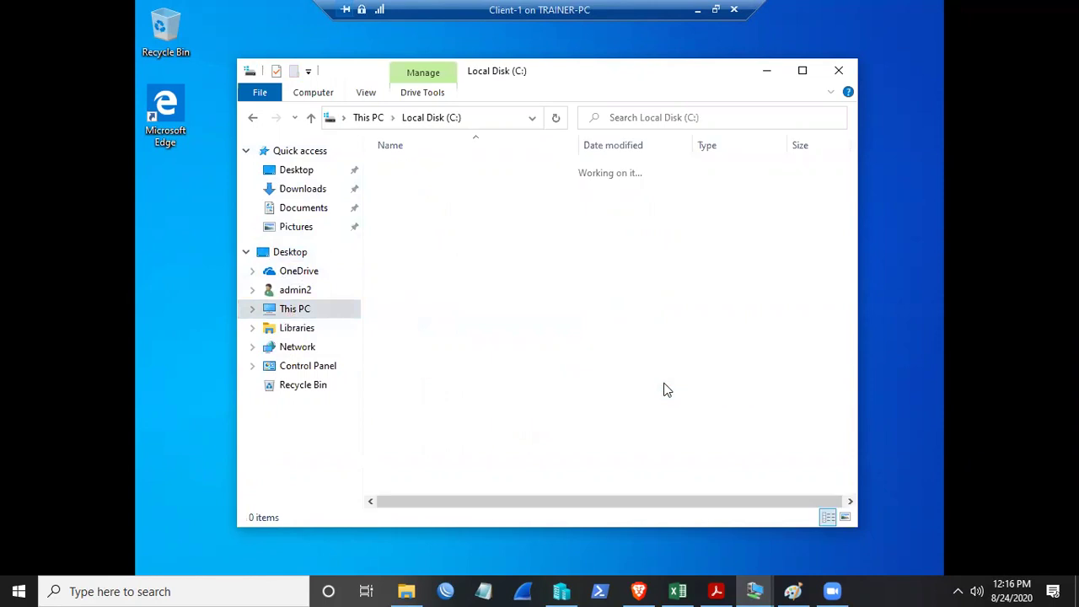
pyautogui.doubleClick(414, 219)
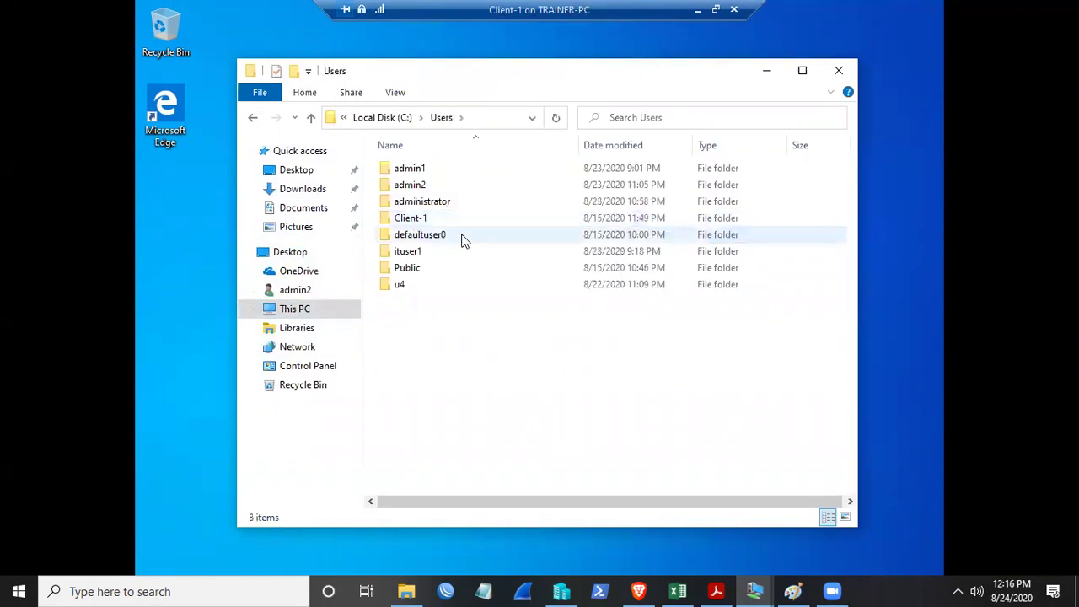
pyautogui.click(426, 236)
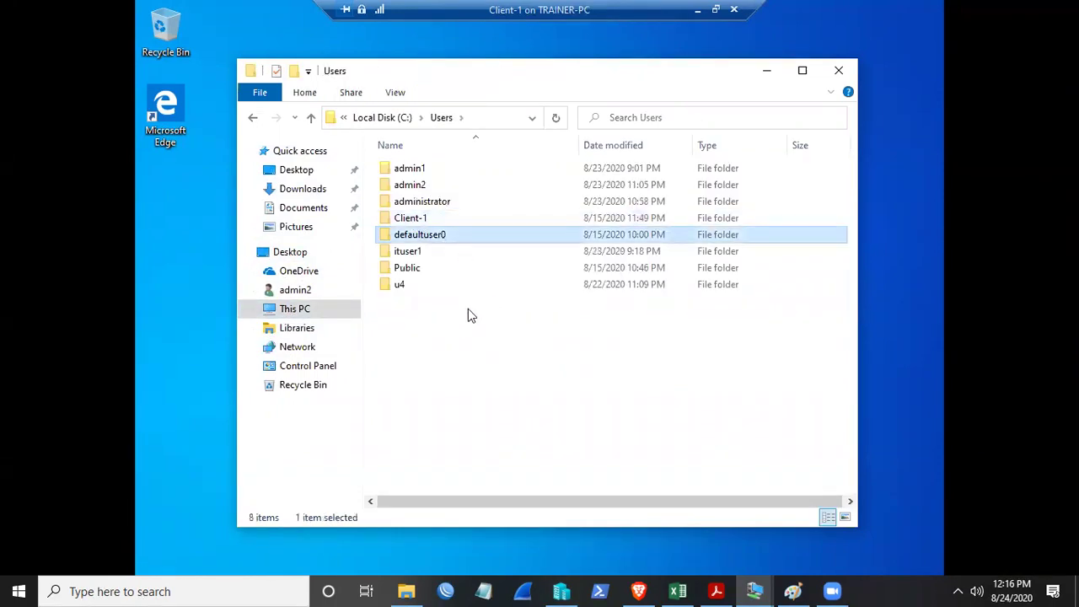
pyautogui.click(393, 93)
# - Turn on 'Show hidden files, folders, and drives', then open the revealed Default profile folder
pyautogui.click(822, 167)
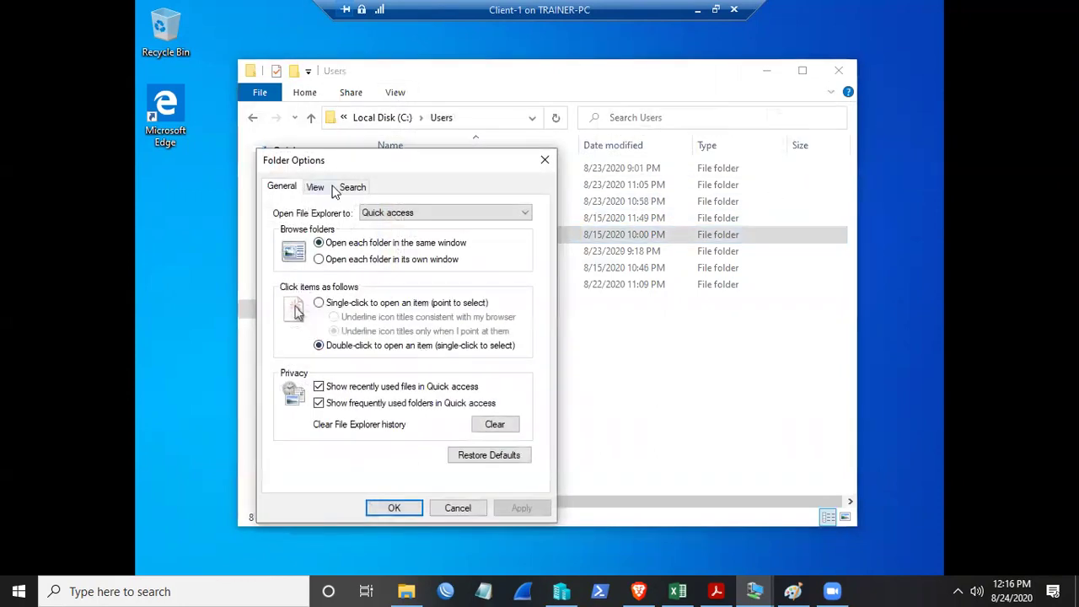
pyautogui.click(317, 187)
pyautogui.click(316, 407)
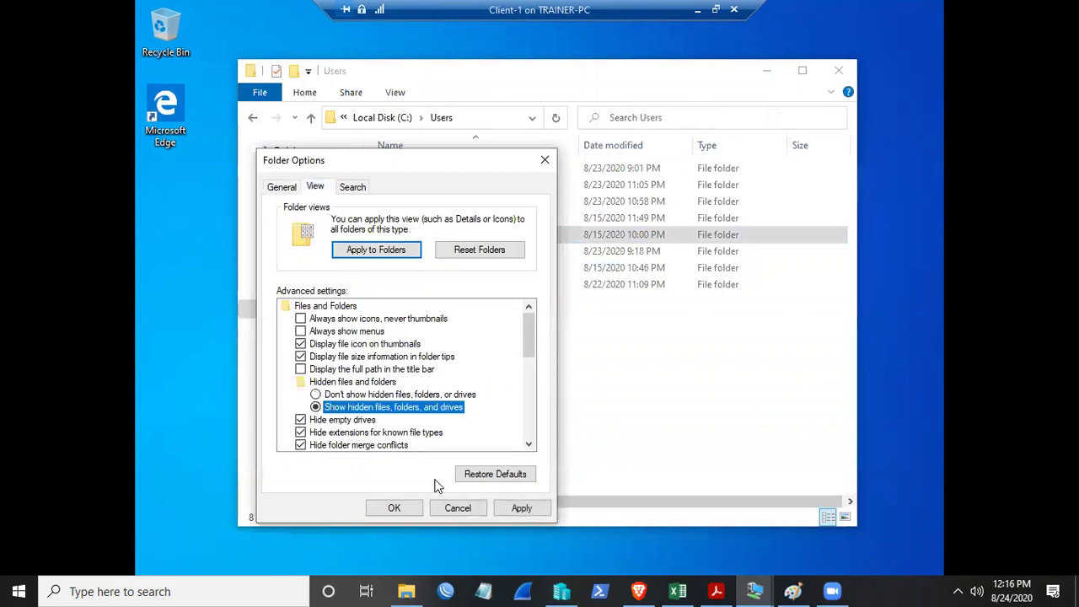
pyautogui.click(521, 509)
pyautogui.click(392, 510)
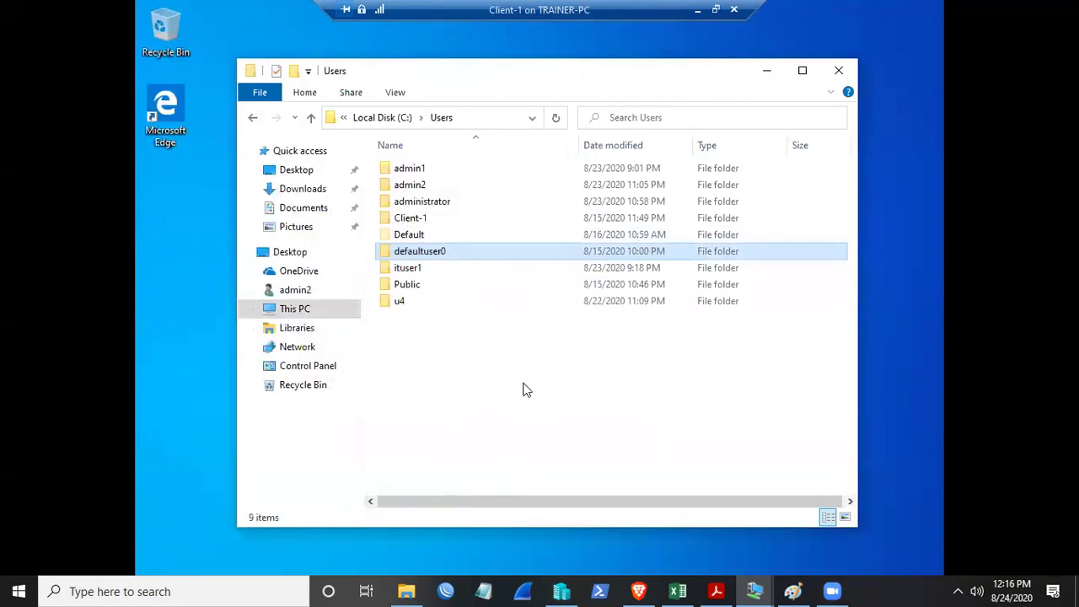
pyautogui.click(417, 236)
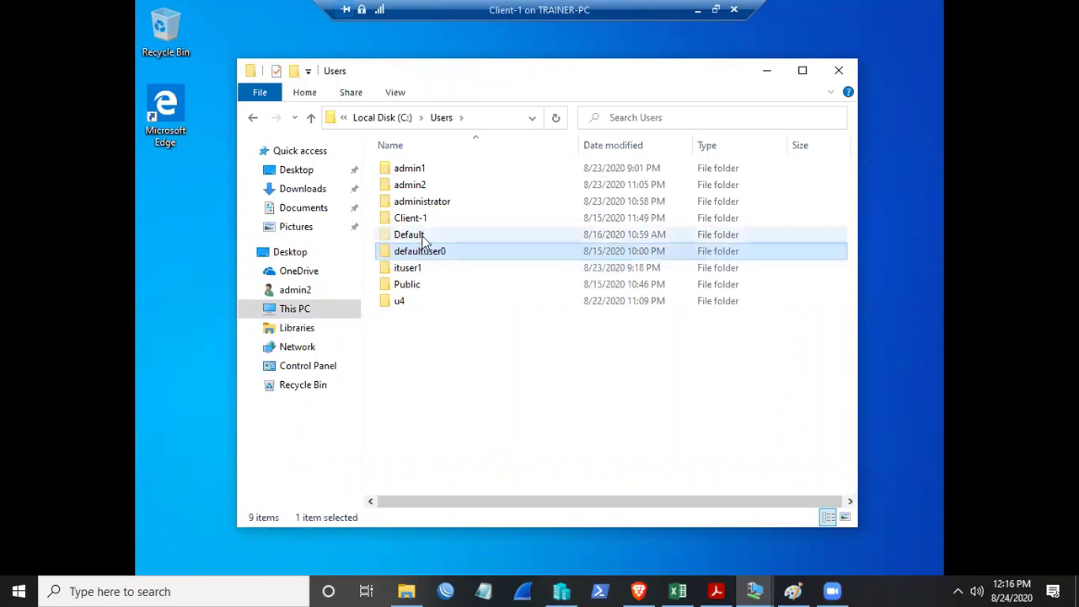
pyautogui.doubleClick(424, 240)
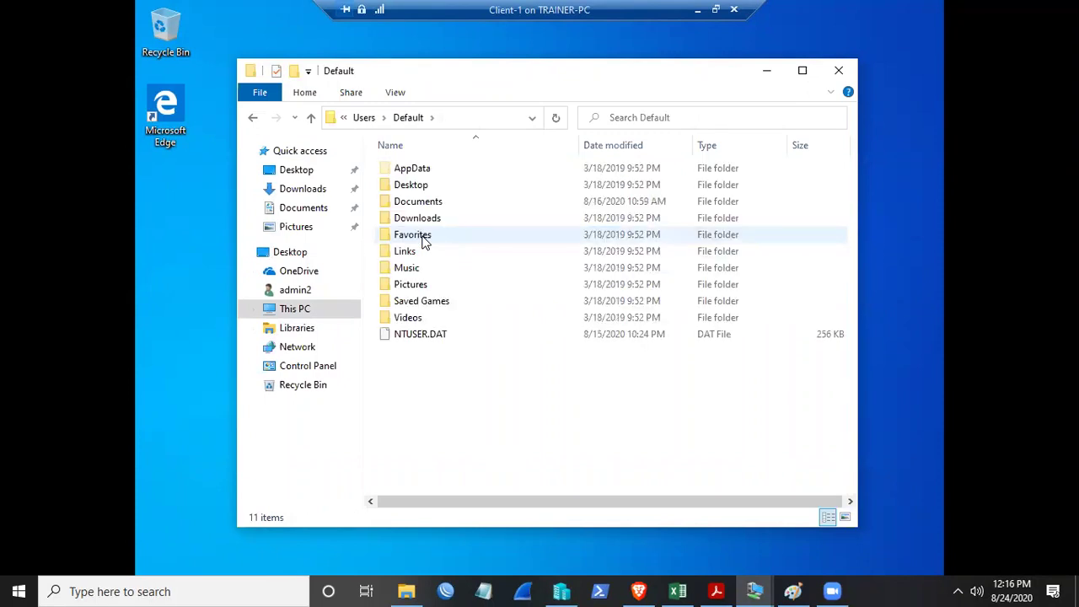
# - Open the Default profile's Desktop folder and add a new folder there
pyautogui.doubleClick(419, 188)
pyautogui.rightClick(437, 200)
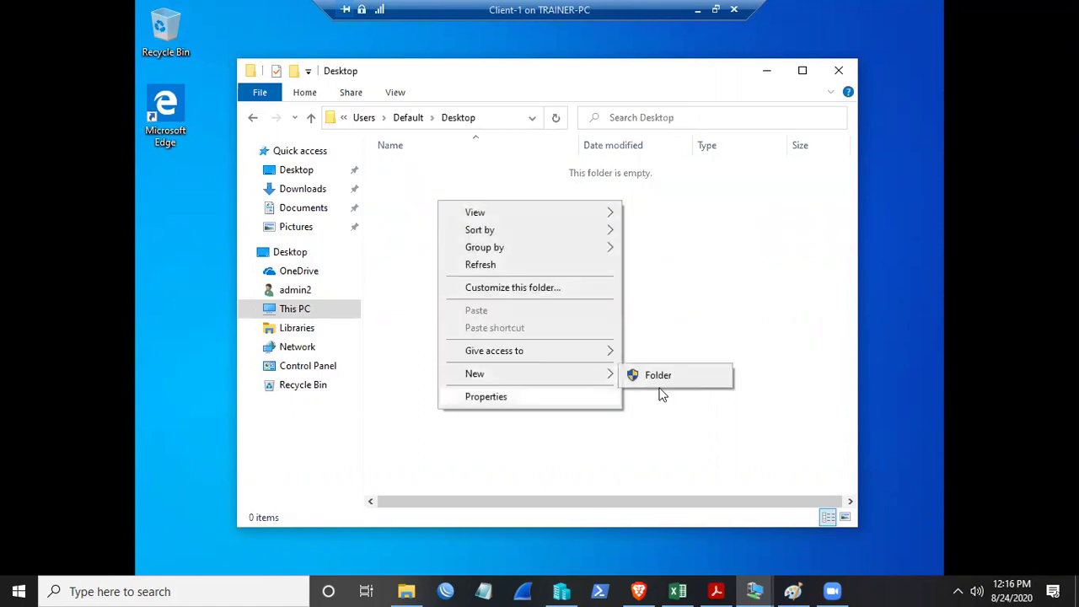
pyautogui.moveTo(600, 377)
pyautogui.click(646, 374)
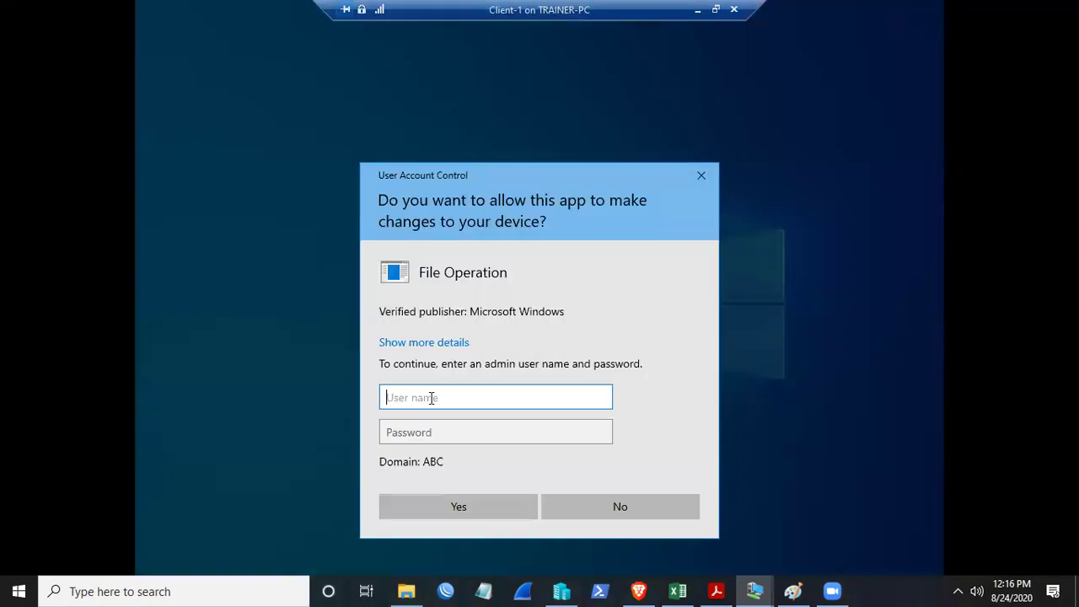
# - Approve the change with the administrator credentials and name the new folder 'test'
pyautogui.write('administrator')
pyautogui.press('Tab')
pyautogui.write('********')
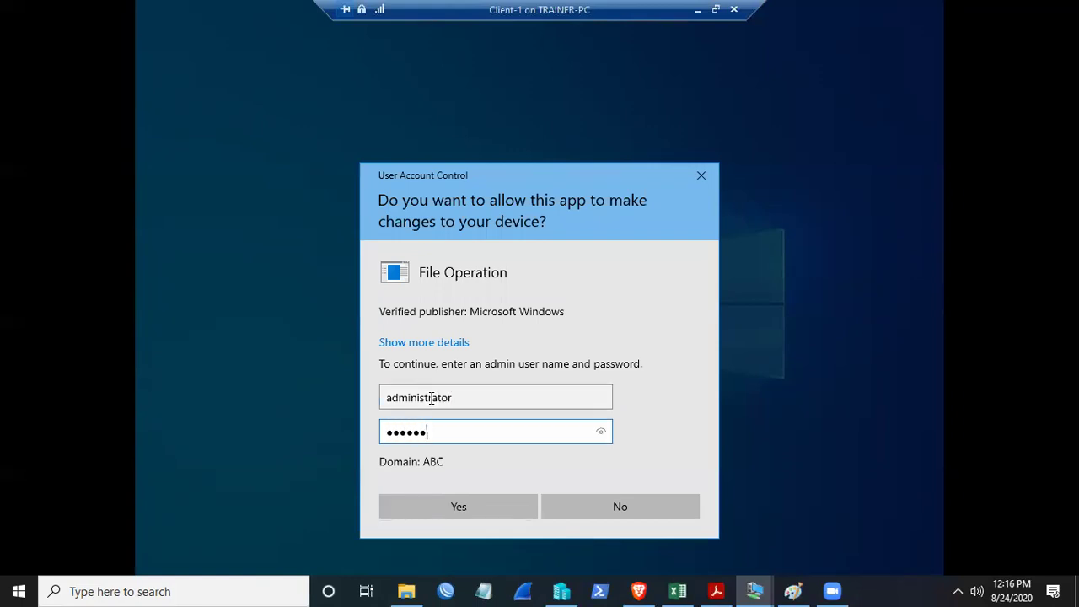
pyautogui.press('Return')
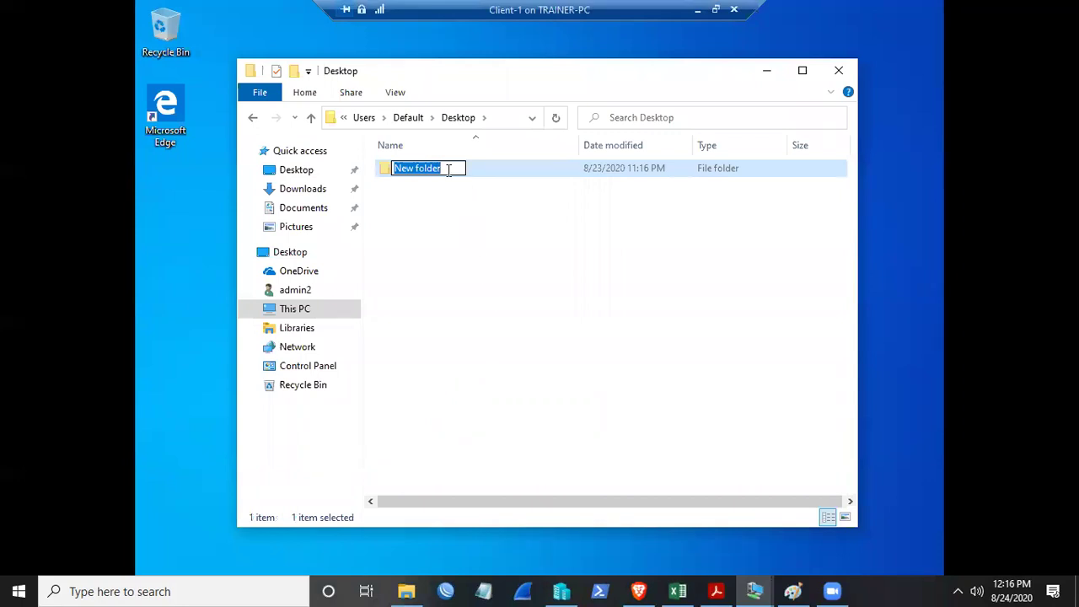
pyautogui.write('test')
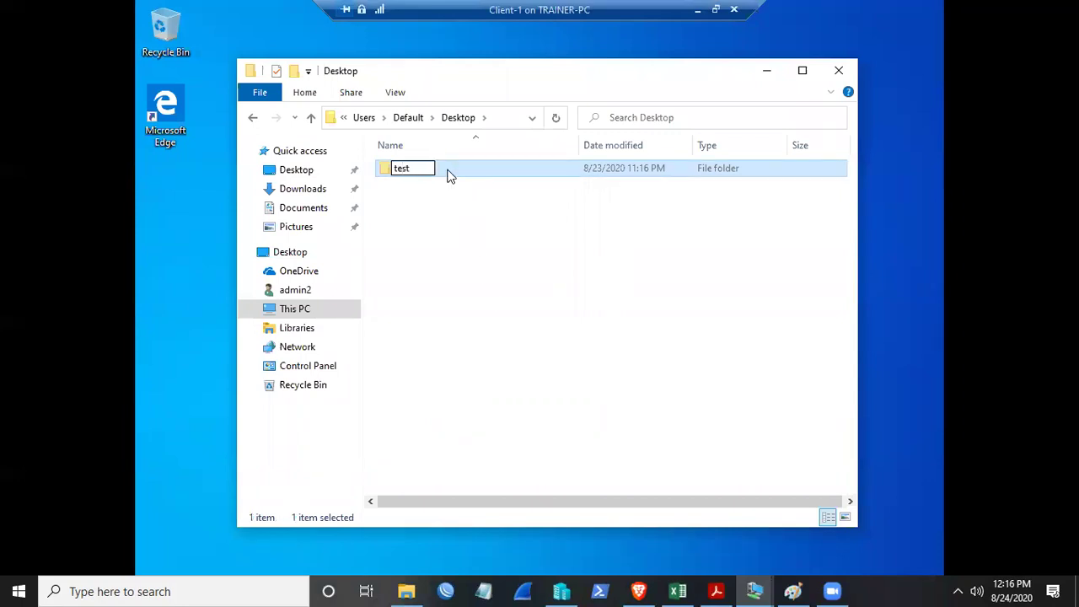
pyautogui.press('Return')
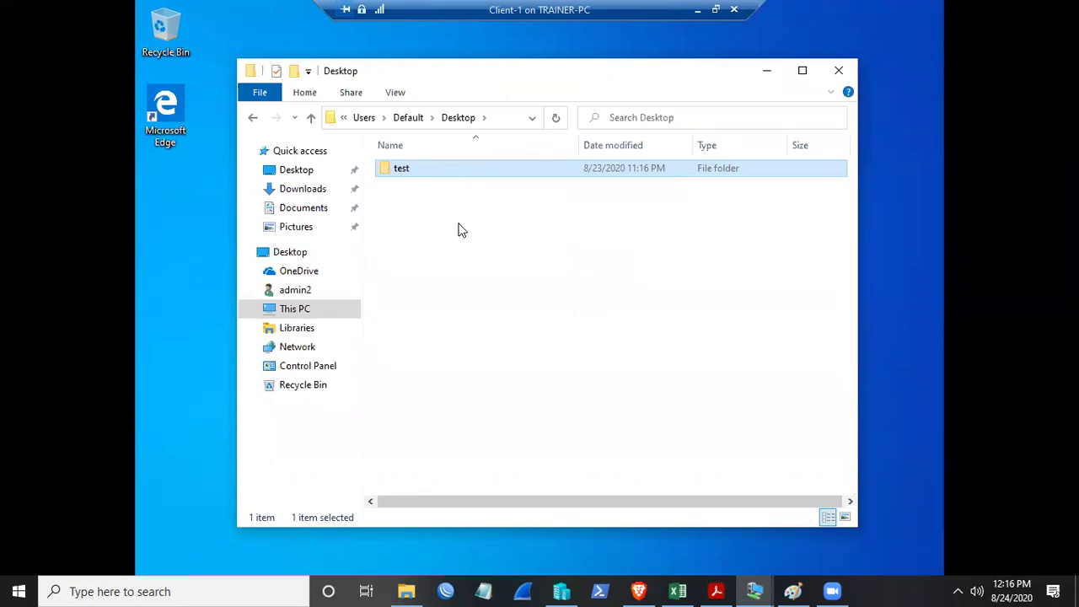
# - Navigate back through the Default profile to the Users folder, then close File Explorer
pyautogui.click(403, 119)
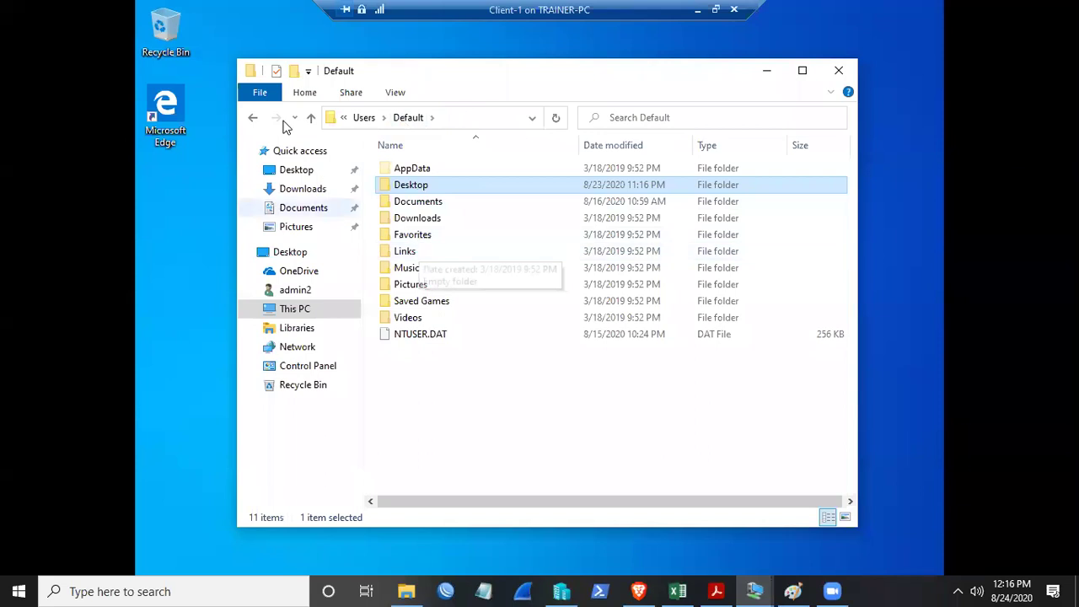
pyautogui.click(252, 121)
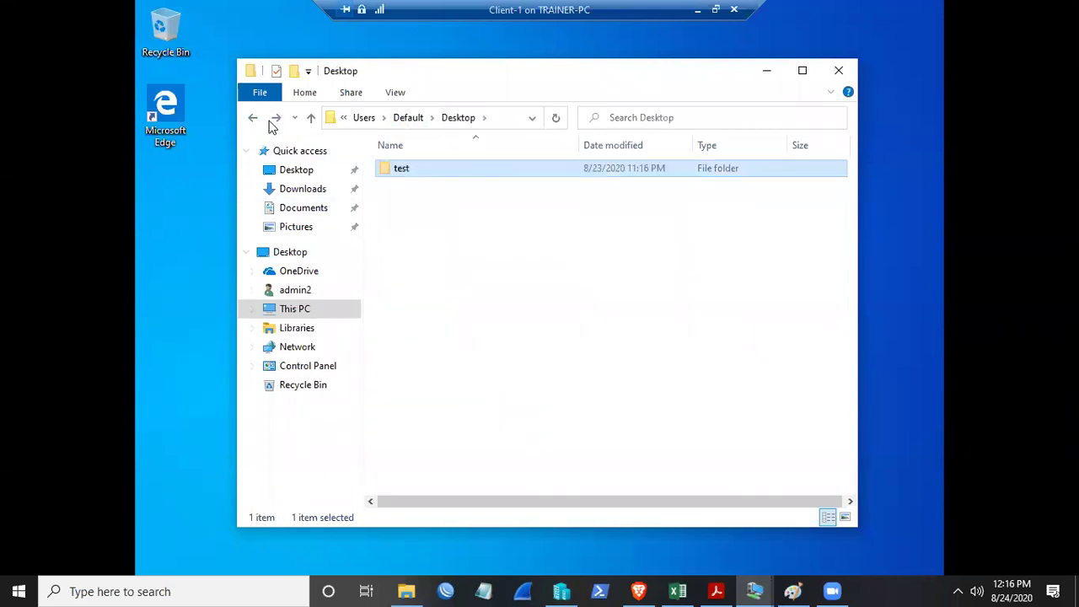
pyautogui.click(254, 118)
pyautogui.click(254, 119)
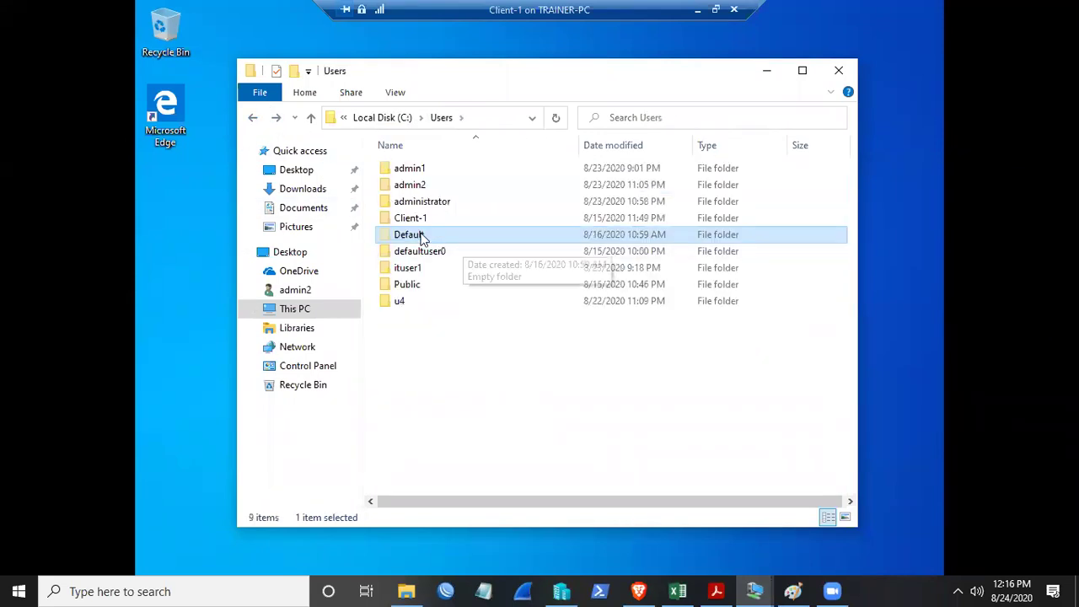
pyautogui.moveTo(422, 239)
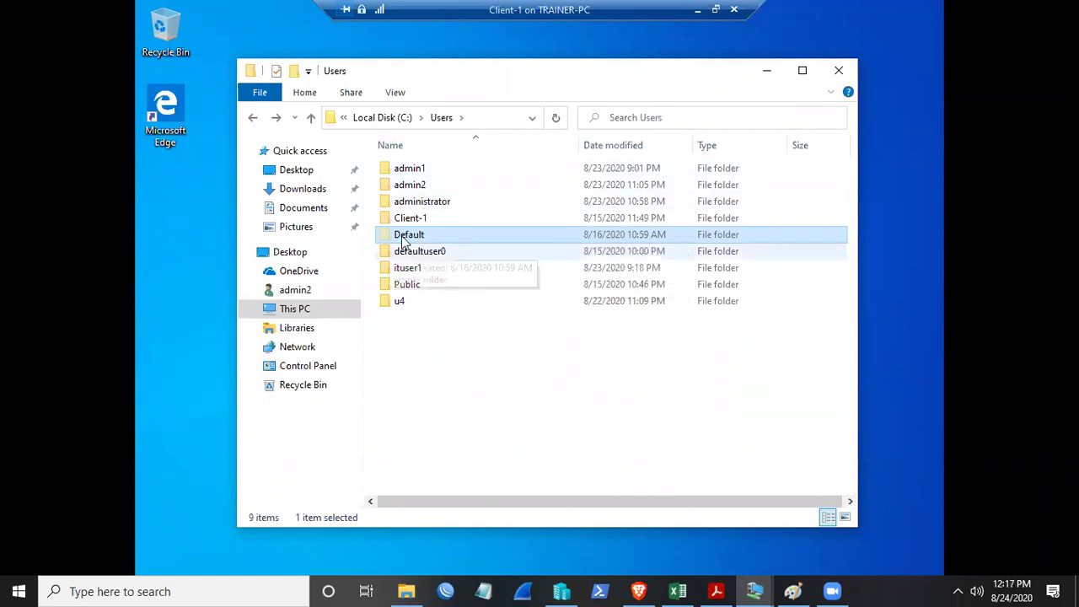
pyautogui.moveTo(497, 238)
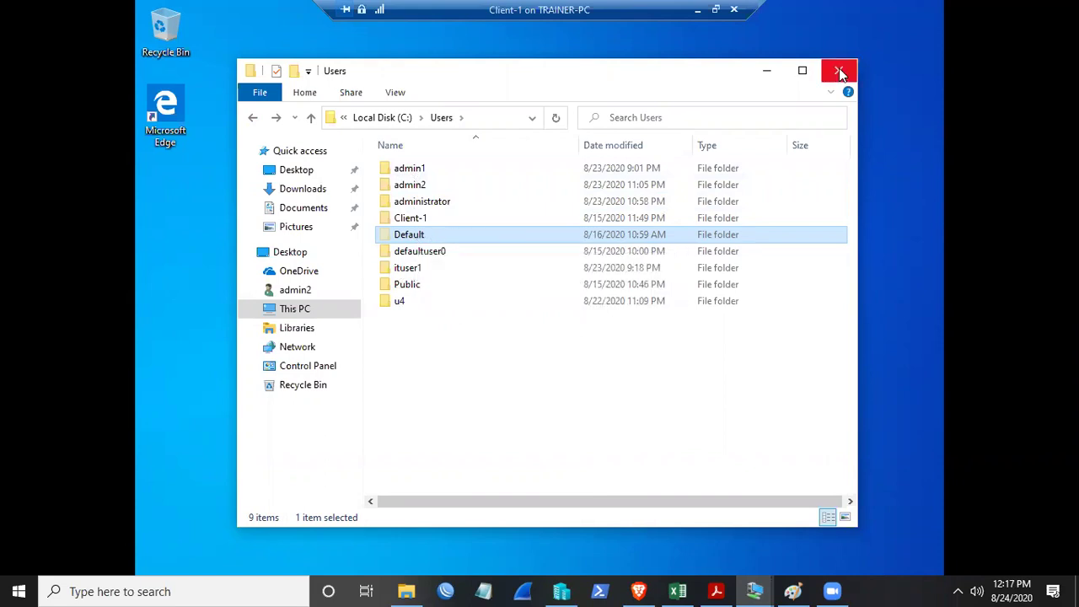
pyautogui.click(838, 72)
pyautogui.rightClick(597, 134)
# - Refresh the desktop and bring the Client-1 VM window back out of full-screen mode
pyautogui.click(638, 163)
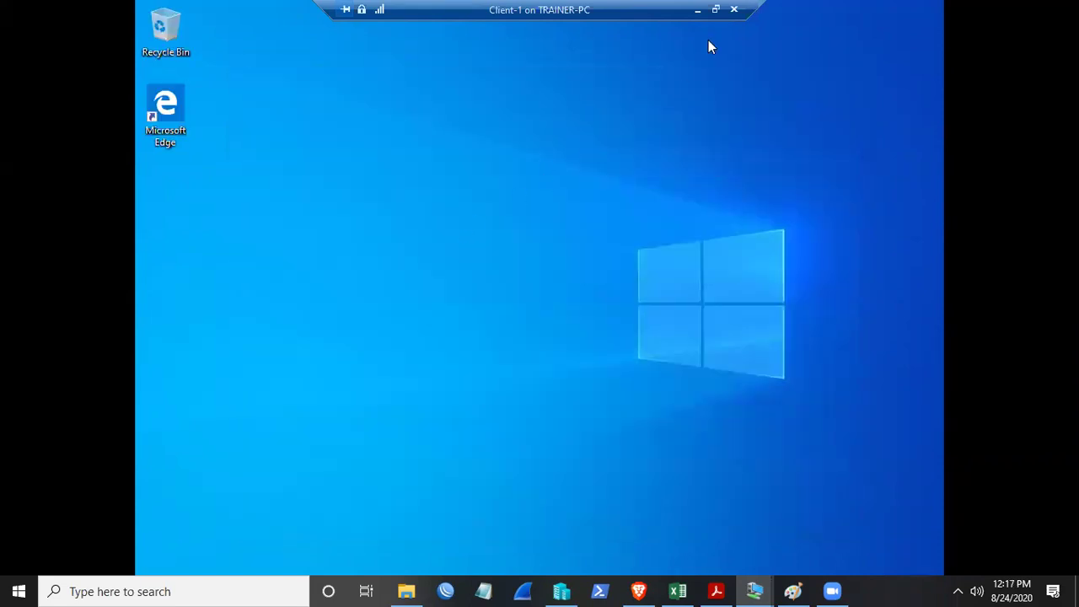
pyautogui.click(756, 588)
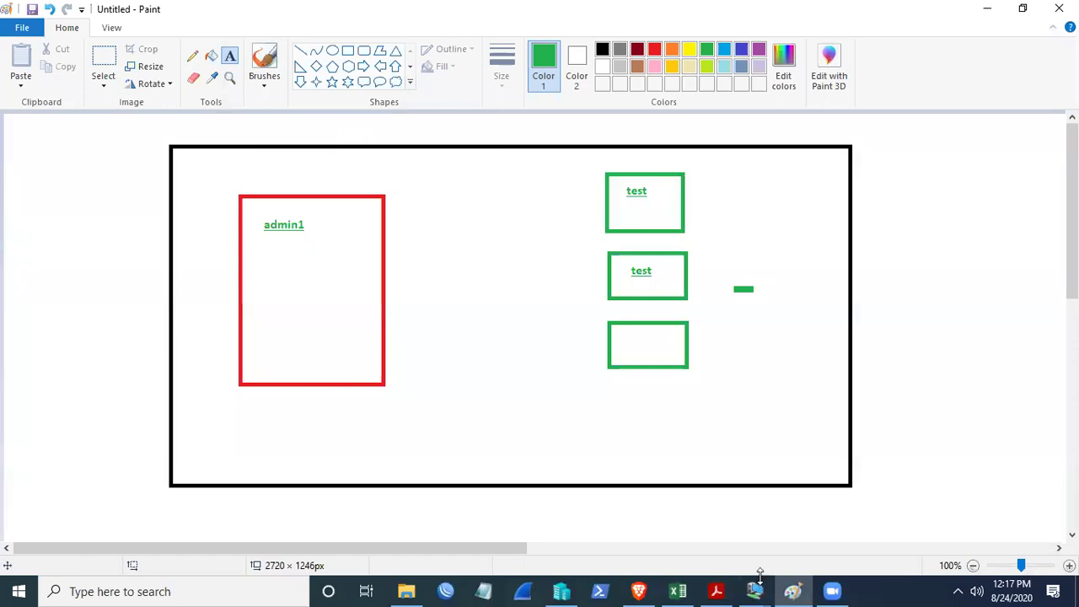
pyautogui.moveTo(754, 590)
pyautogui.click(776, 518)
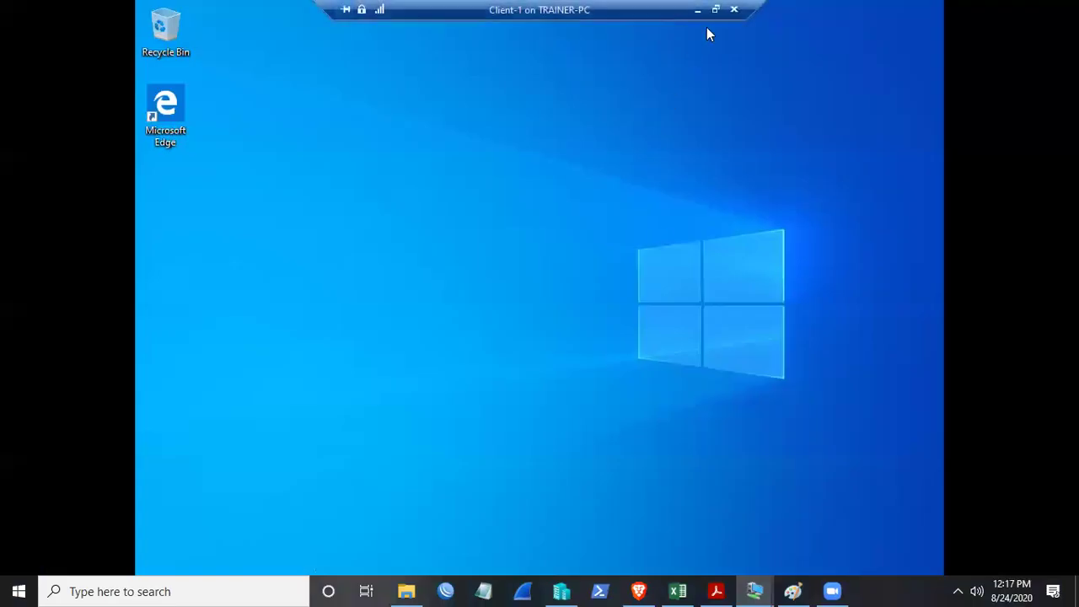
pyautogui.press('ctrl+alt+Break')
# - Sign out of Client-1 via Ctrl+Alt+Delete and show the sign-in screen in full screen
pyautogui.click(243, 70)
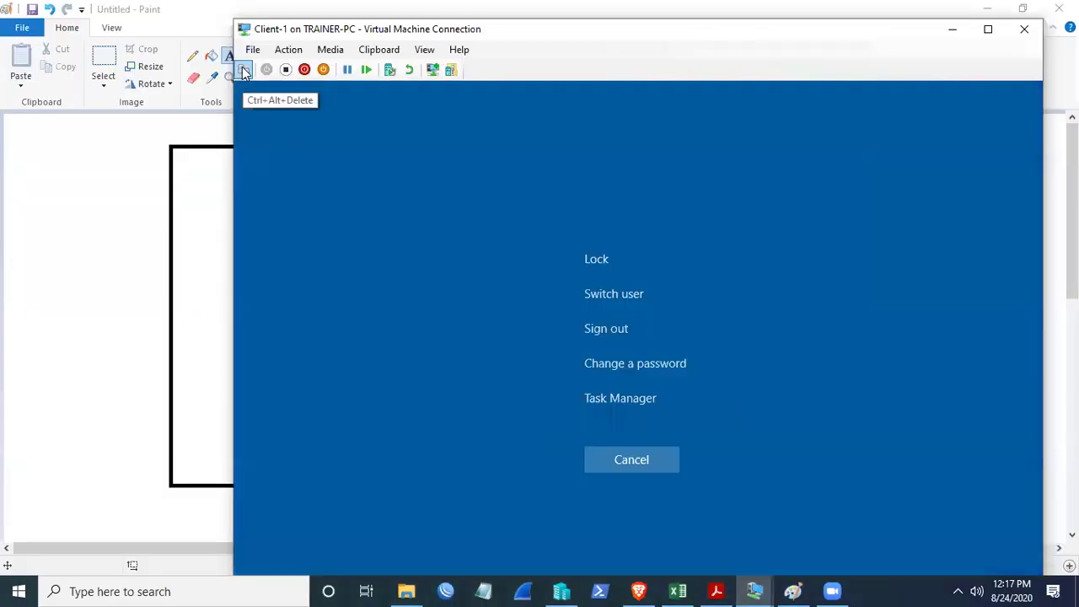
pyautogui.click(609, 327)
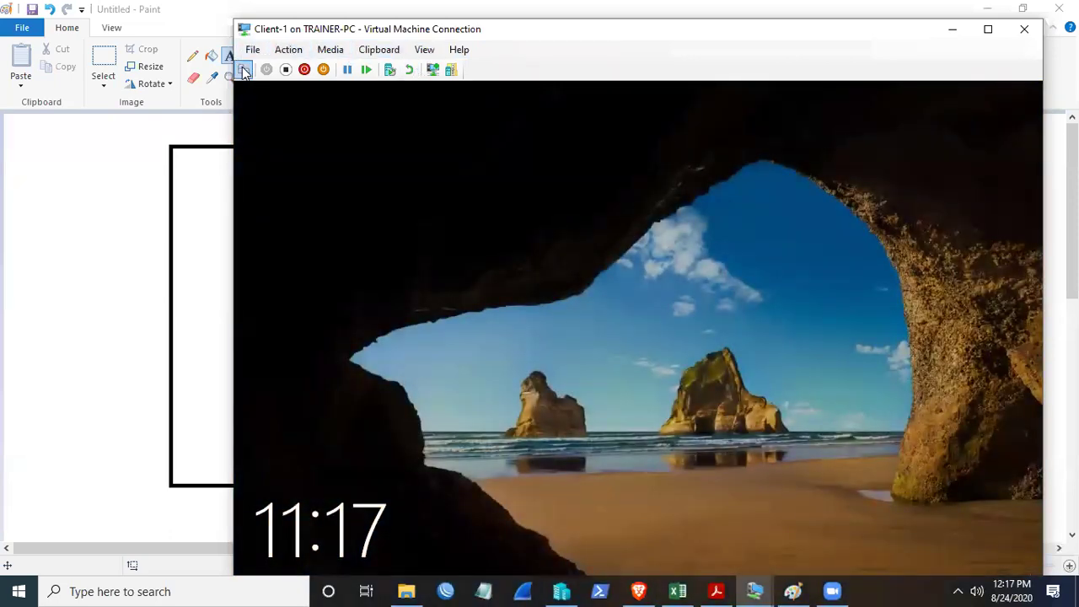
pyautogui.click(243, 71)
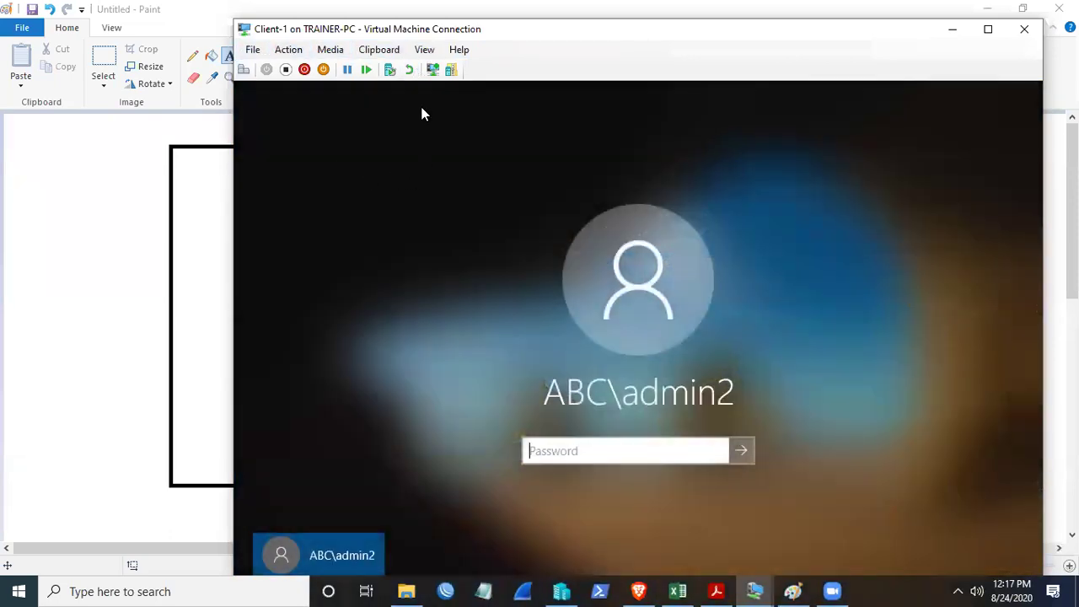
pyautogui.click(424, 49)
pyautogui.click(438, 66)
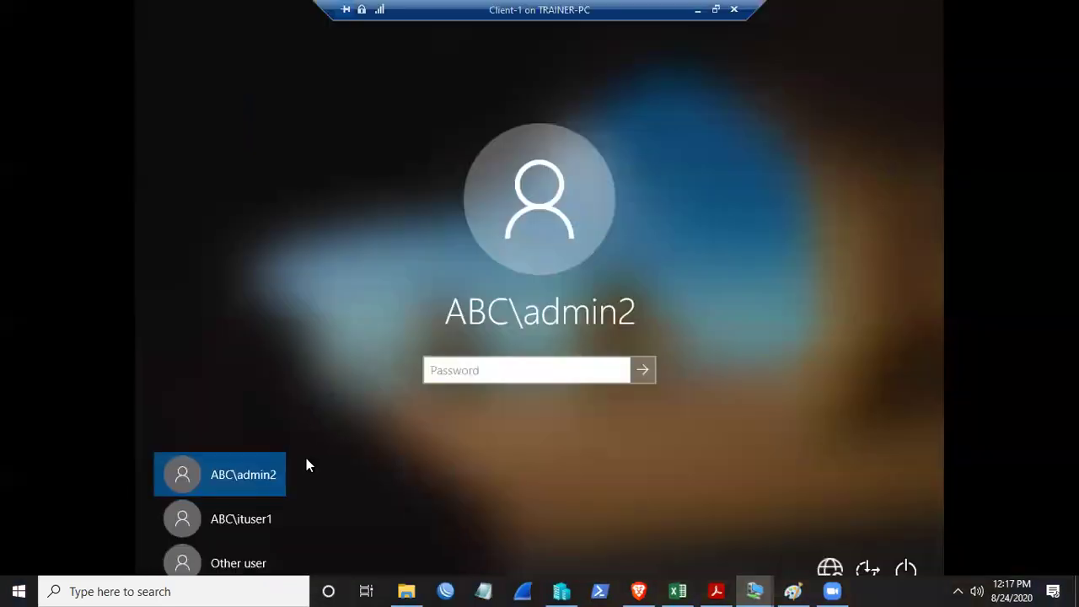
# - Sign in through Other user as abc\admin3 with that account's password
pyautogui.click(227, 570)
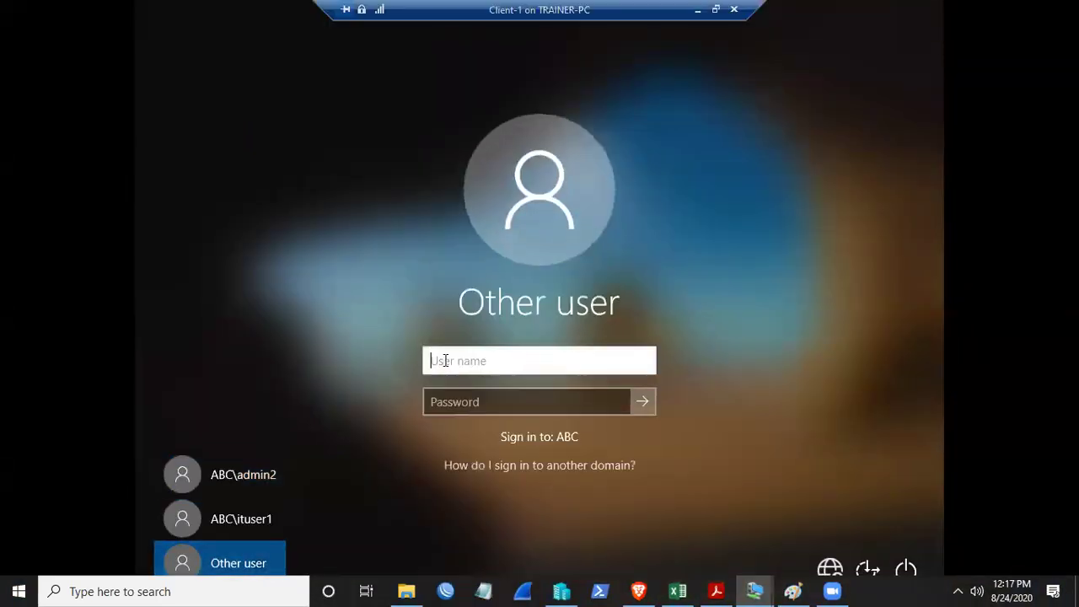
pyautogui.write('abc\\')
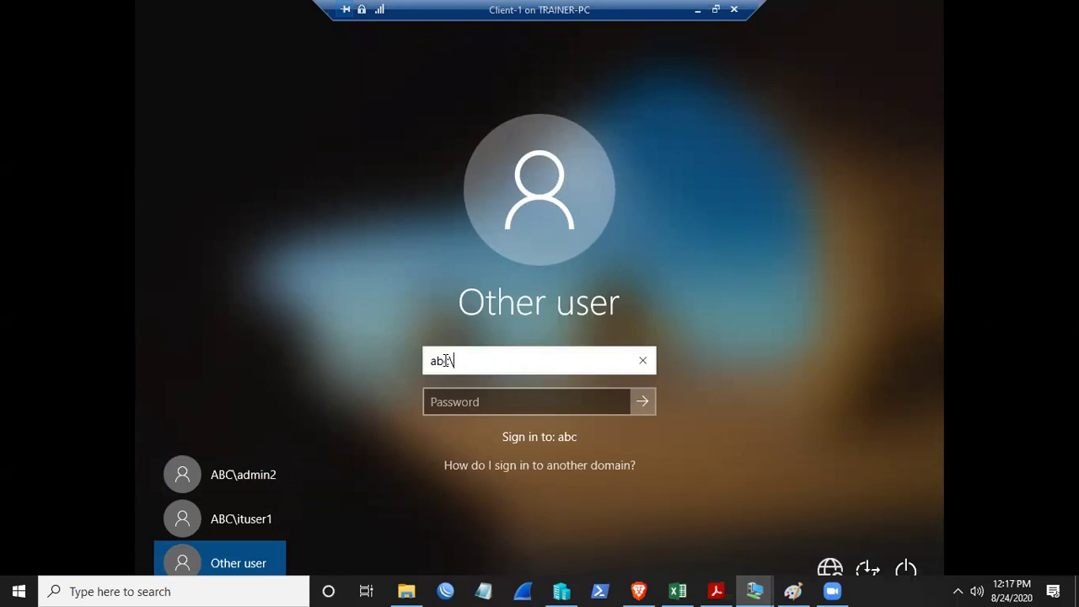
pyautogui.write('admin3')
pyautogui.press('Tab')
pyautogui.write('123456789')
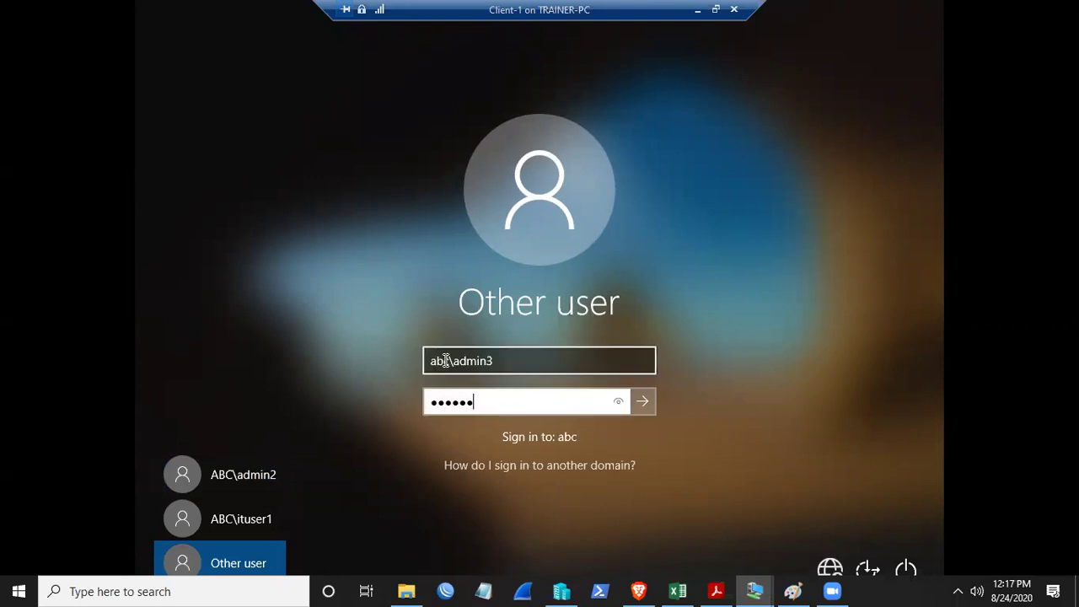
pyautogui.press('Return')
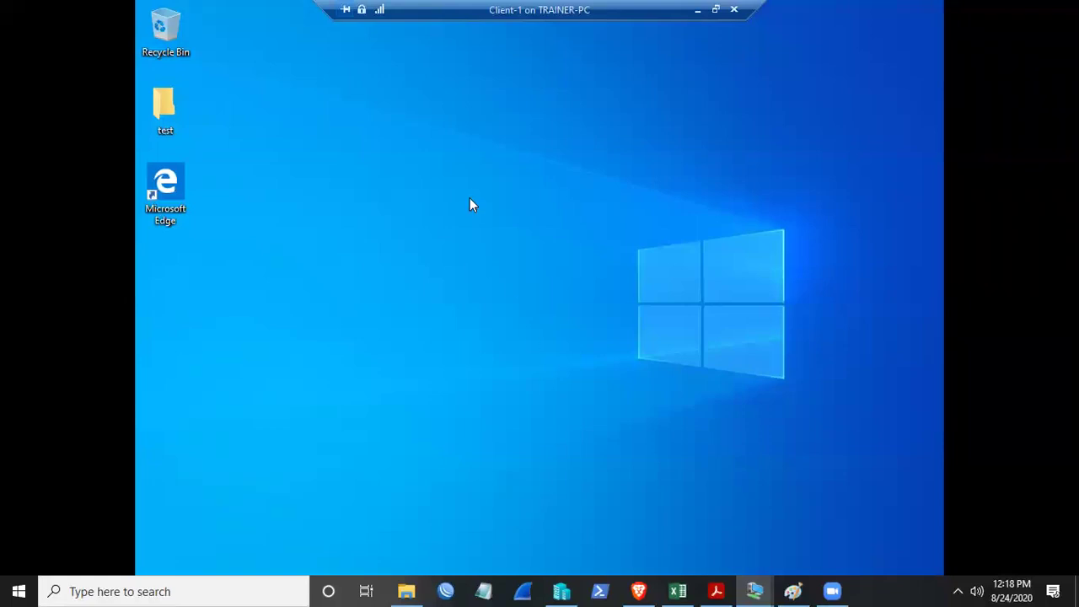
# - Launch Command Prompt from the Run box with cmd
pyautogui.press('super+r')
pyautogui.write('cmd')
pyautogui.press('Return')
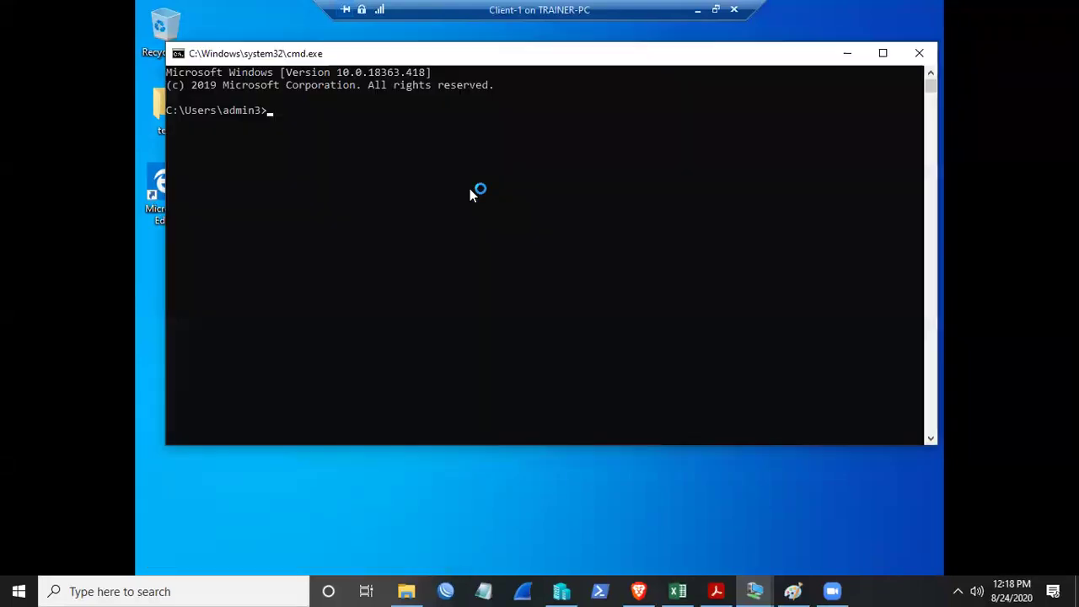
# - Highlight the user name in the prompt path, move the console right, and open File Explorer
pyautogui.moveTo(222, 111); pyautogui.dragTo(258, 112)
pyautogui.moveTo(356, 52); pyautogui.dragTo(561, 54)
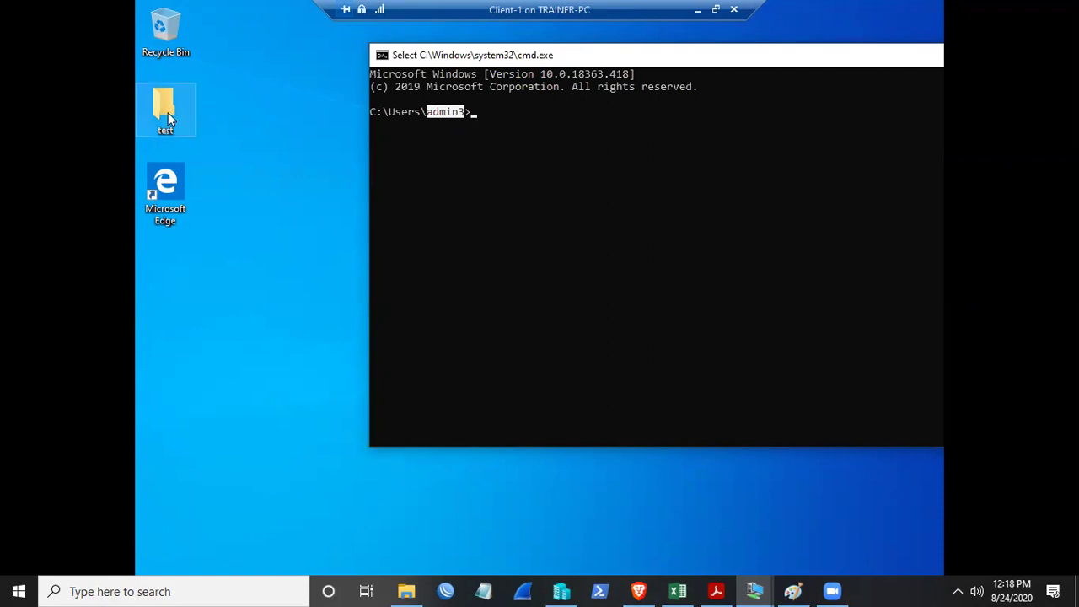
pyautogui.click(474, 116)
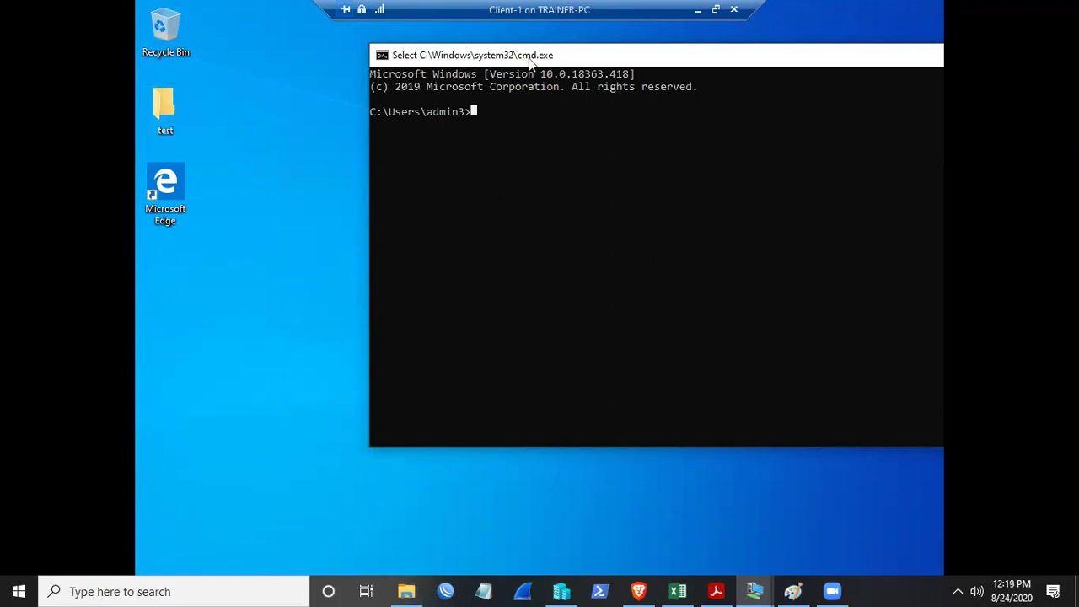
pyautogui.moveTo(526, 59); pyautogui.dragTo(652, 56)
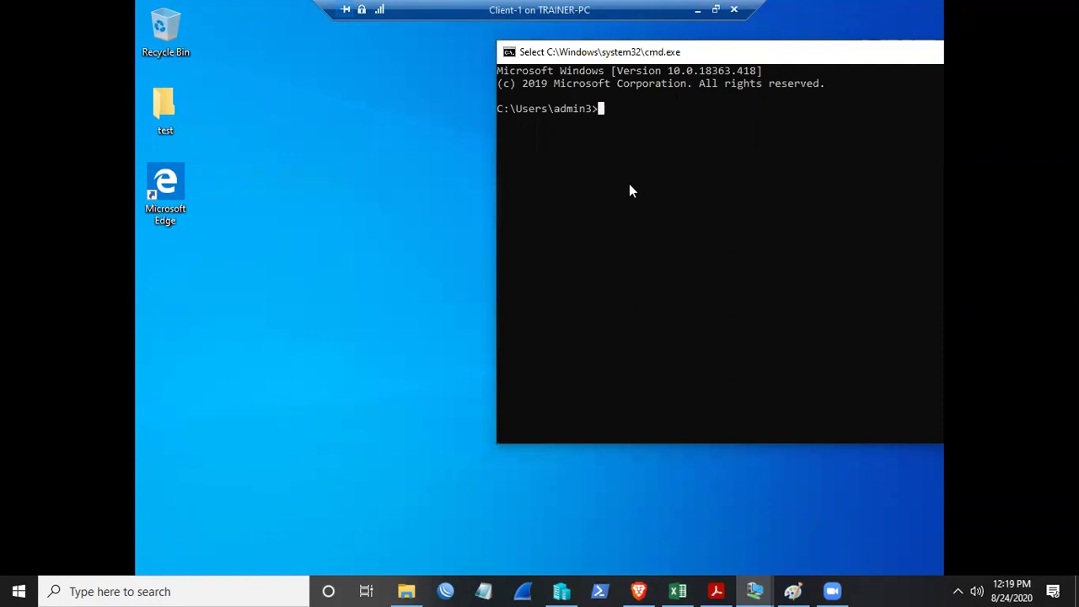
pyautogui.press('super+e')
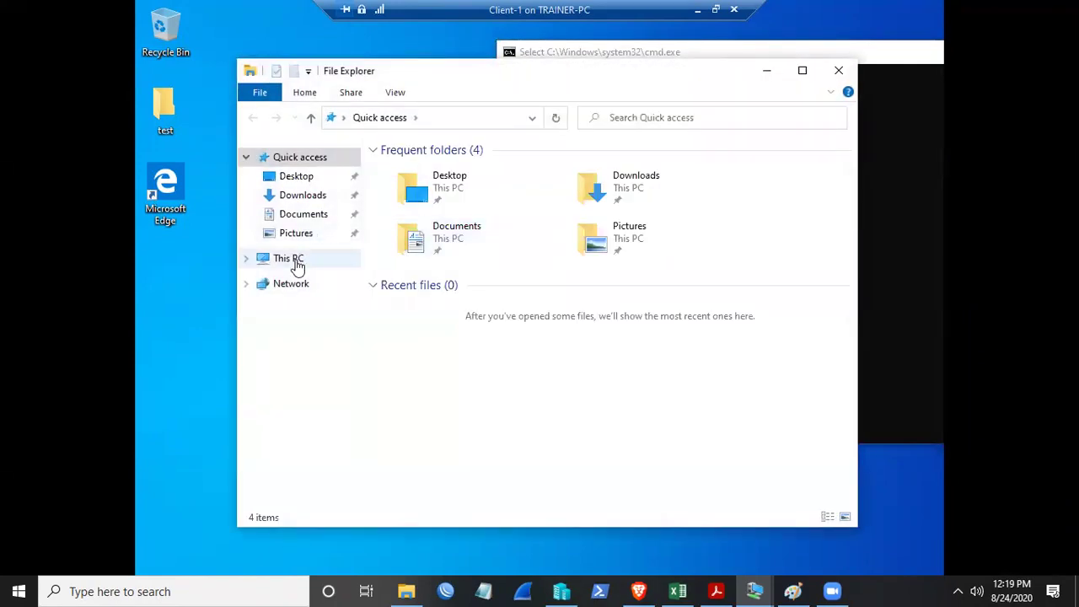
# - Browse to C:\Users via This PC and open Folder Options from the View ribbon
pyautogui.click(292, 261)
pyautogui.doubleClick(672, 391)
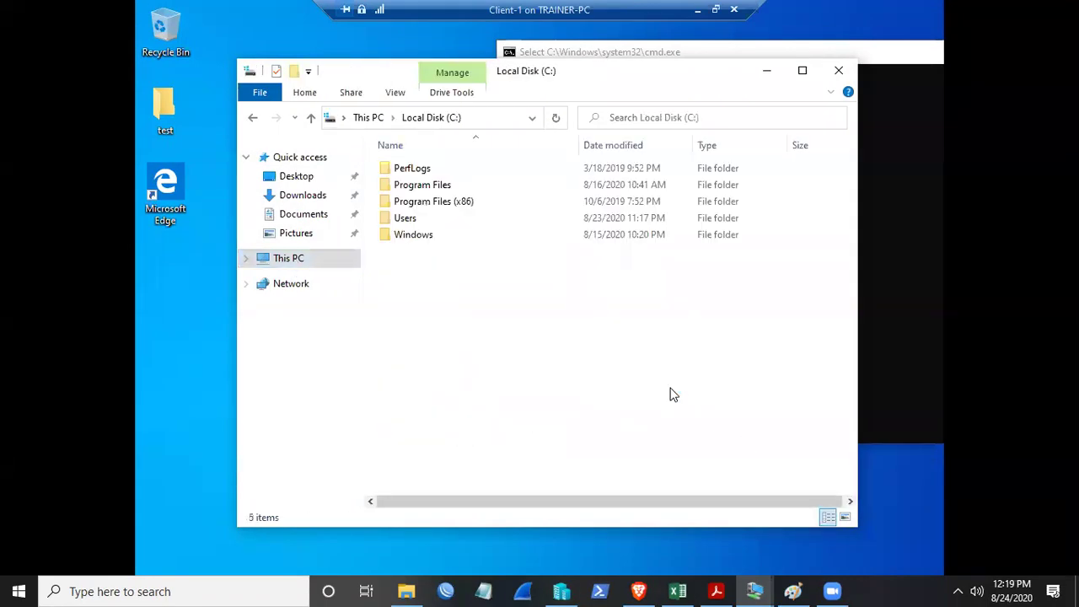
pyautogui.doubleClick(421, 221)
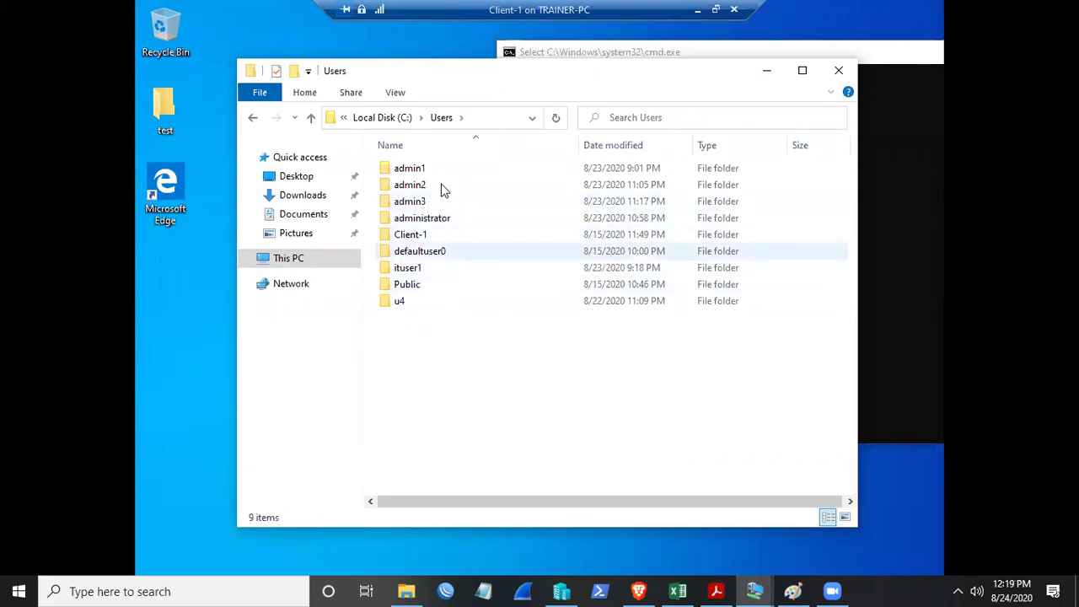
pyautogui.click(393, 91)
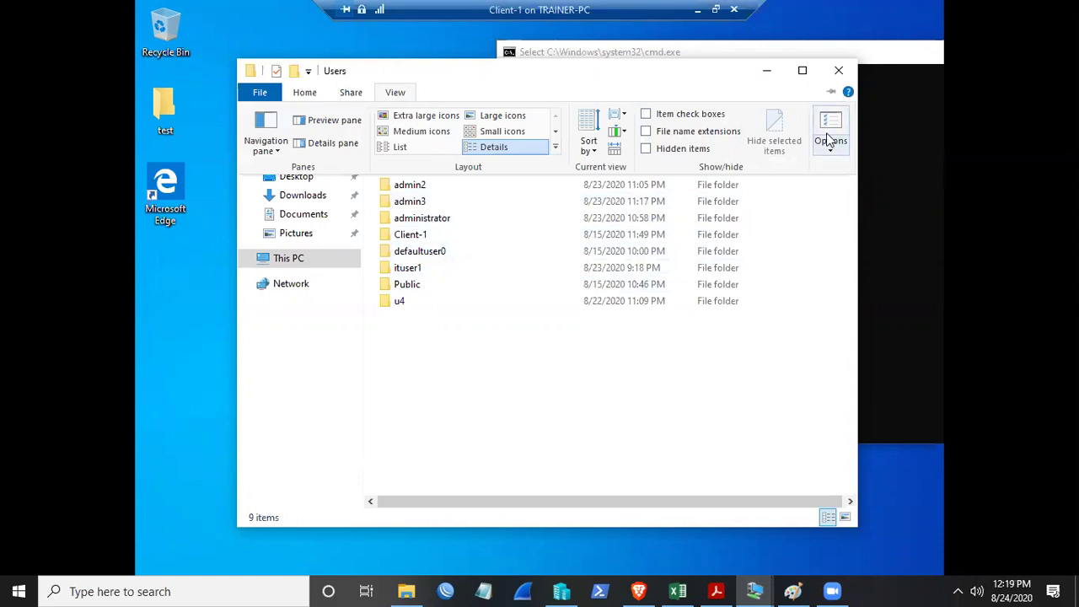
pyautogui.click(828, 140)
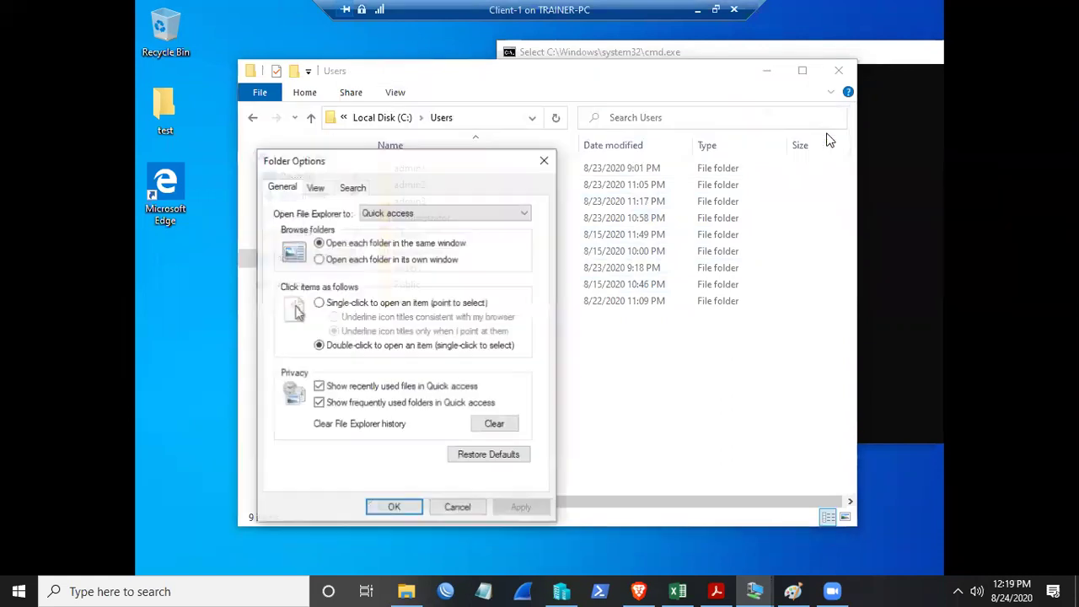
# - Turn on 'Show hidden files, folders and drives' in Folder Options on Client-1
pyautogui.click(316, 189)
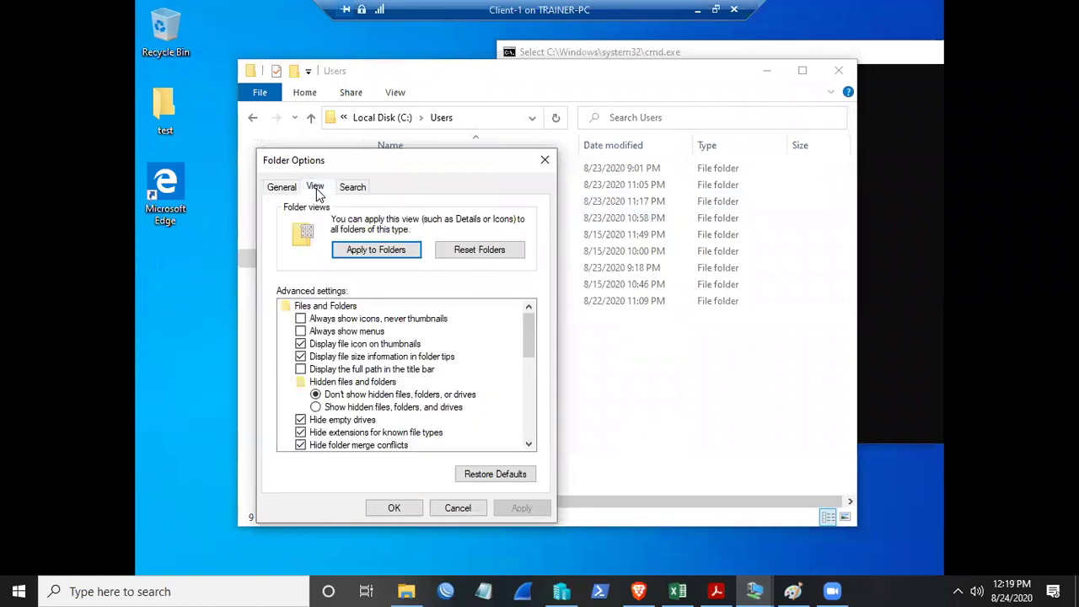
pyautogui.click(317, 407)
pyautogui.click(516, 508)
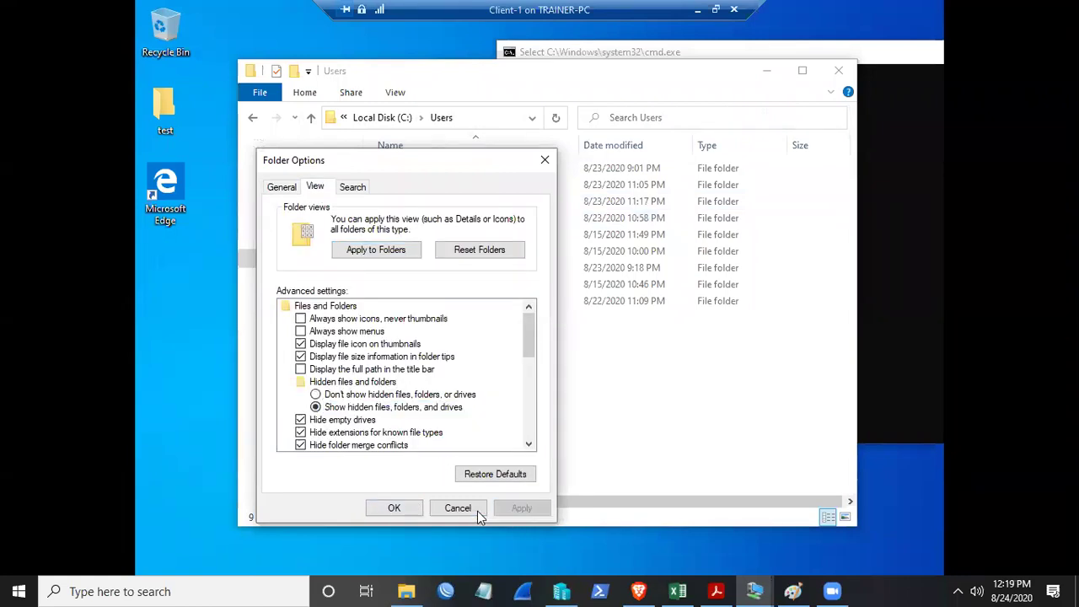
pyautogui.click(394, 508)
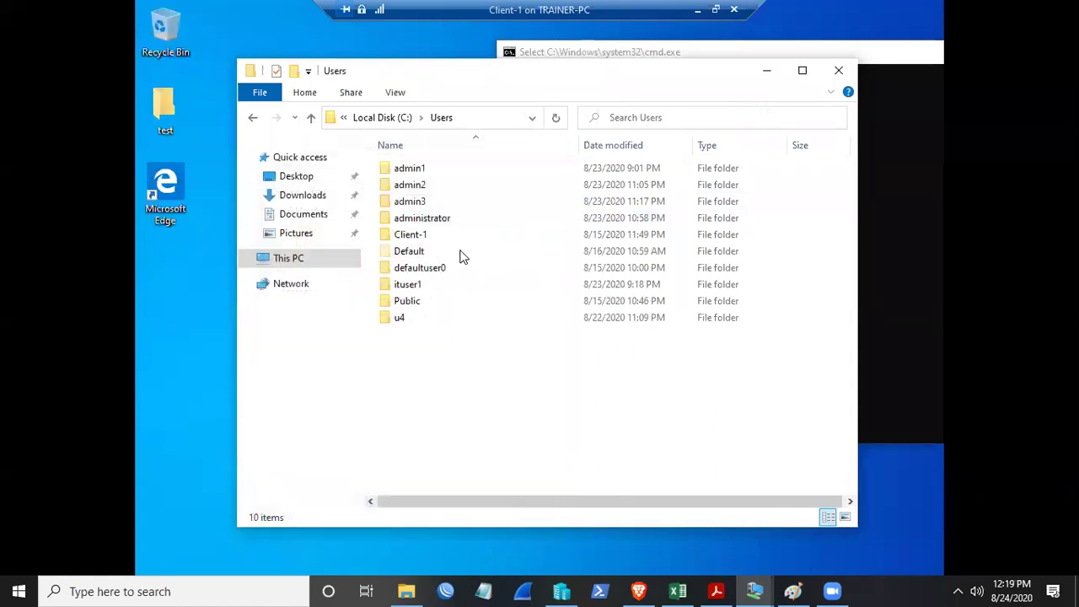
# - Open the Default profile's Desktop folder to confirm it holds the test folder
pyautogui.click(412, 253)
pyautogui.doubleClick(412, 253)
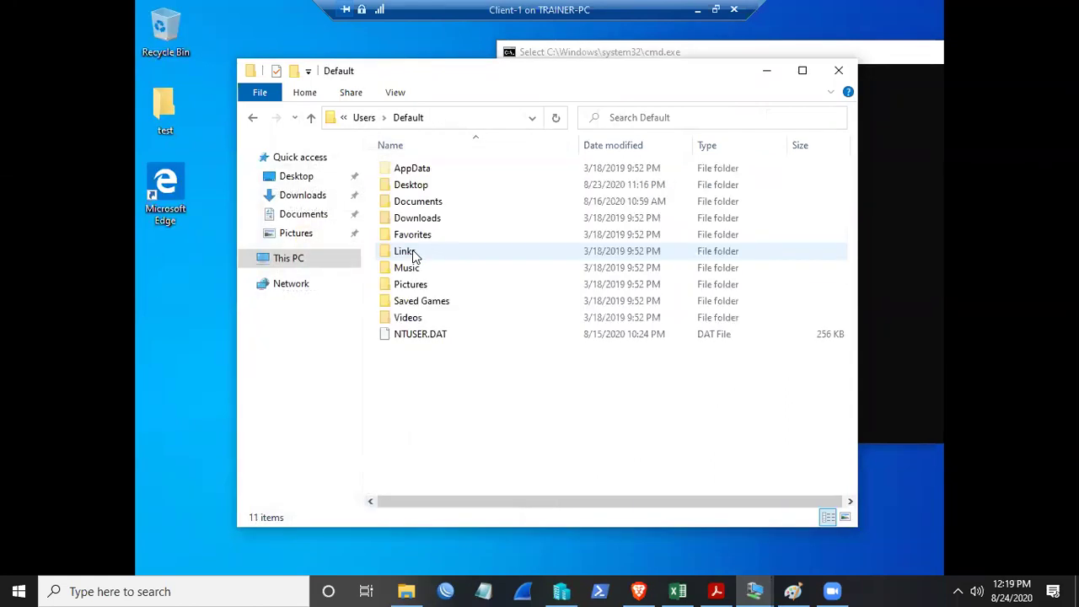
pyautogui.doubleClick(422, 184)
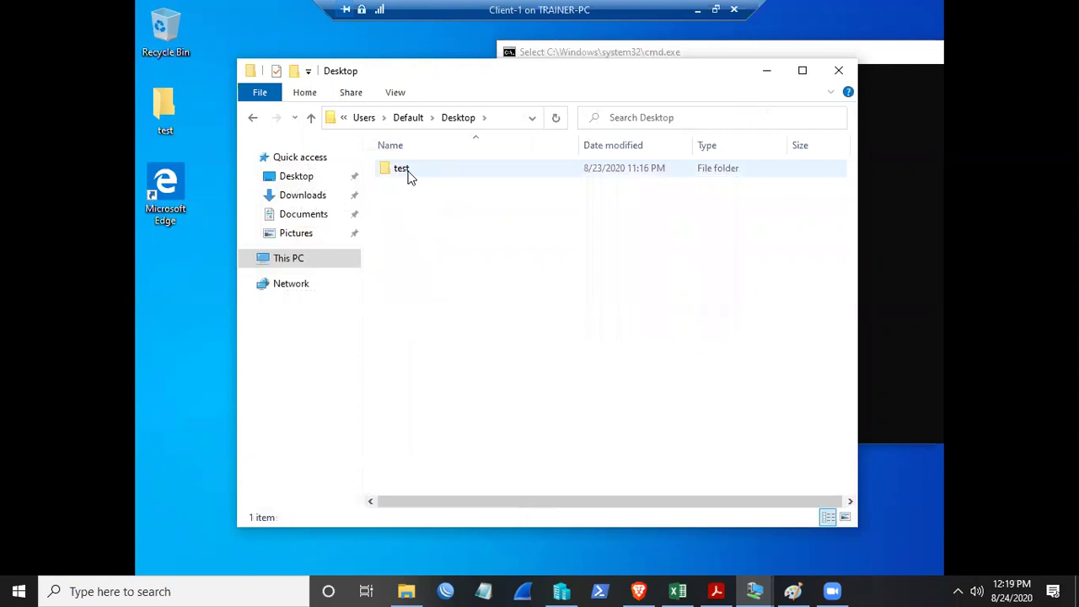
# - Go back to the Users folder and minimise the Client-1 session
pyautogui.click(252, 118)
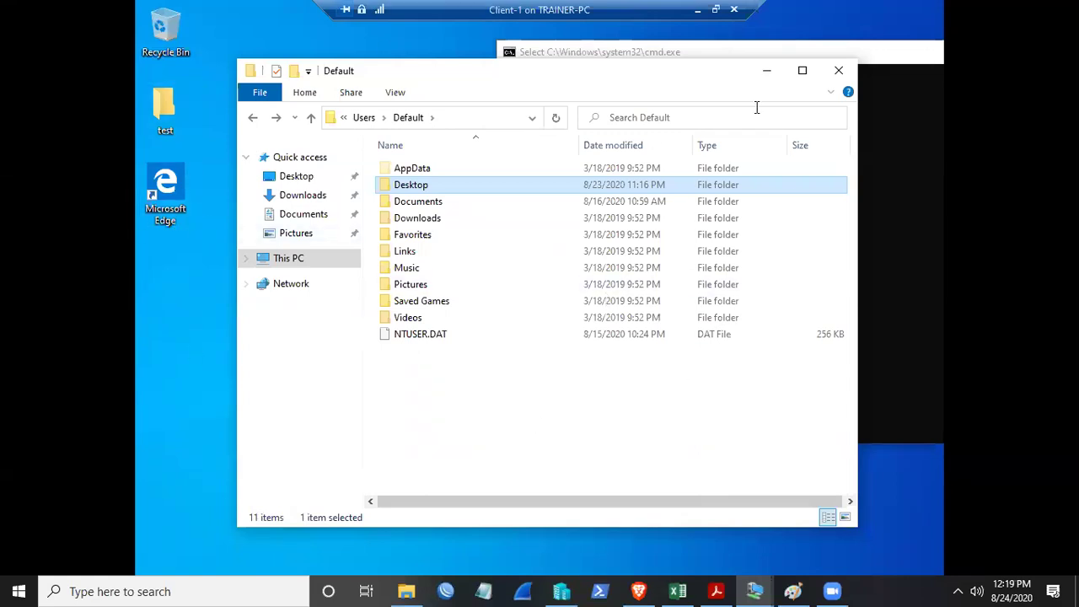
pyautogui.click(250, 118)
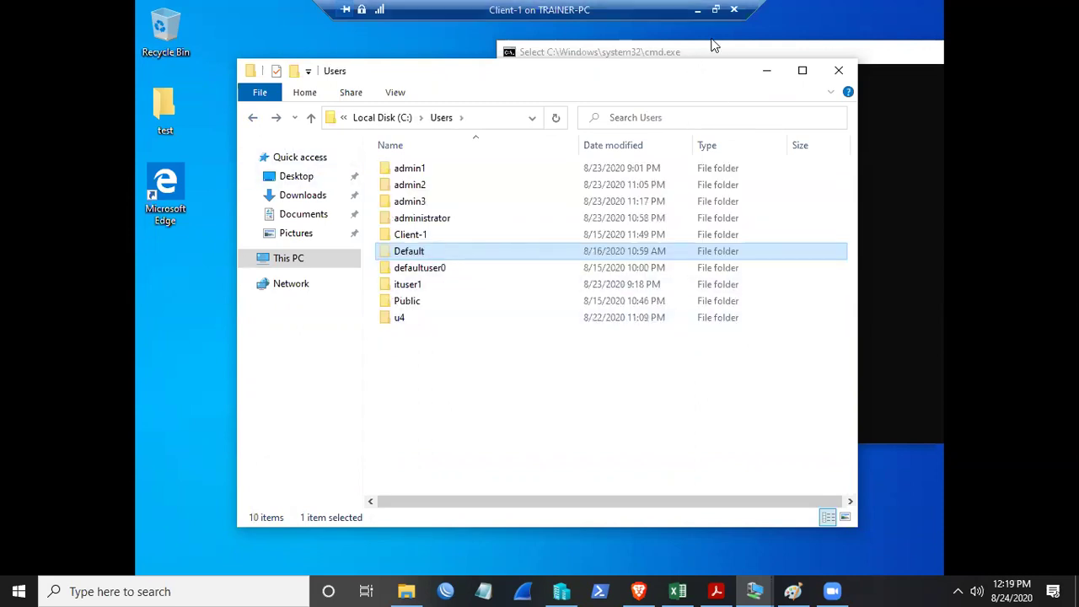
pyautogui.click(697, 9)
# - Bring the Client-2 virtual machine window up from the Hyper-V taskbar preview
pyautogui.moveTo(754, 591)
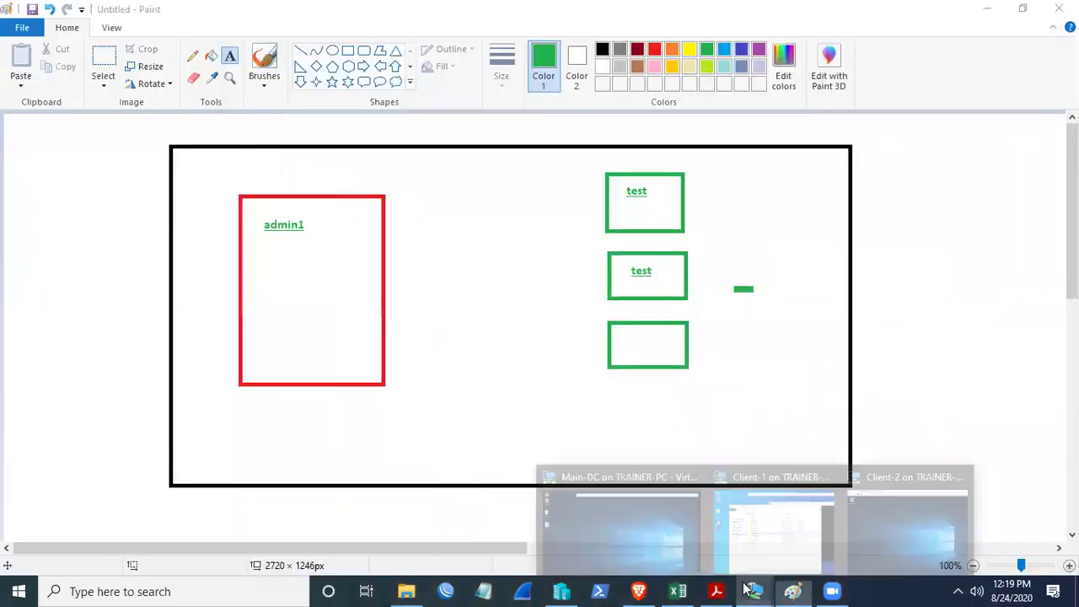
pyautogui.click(898, 509)
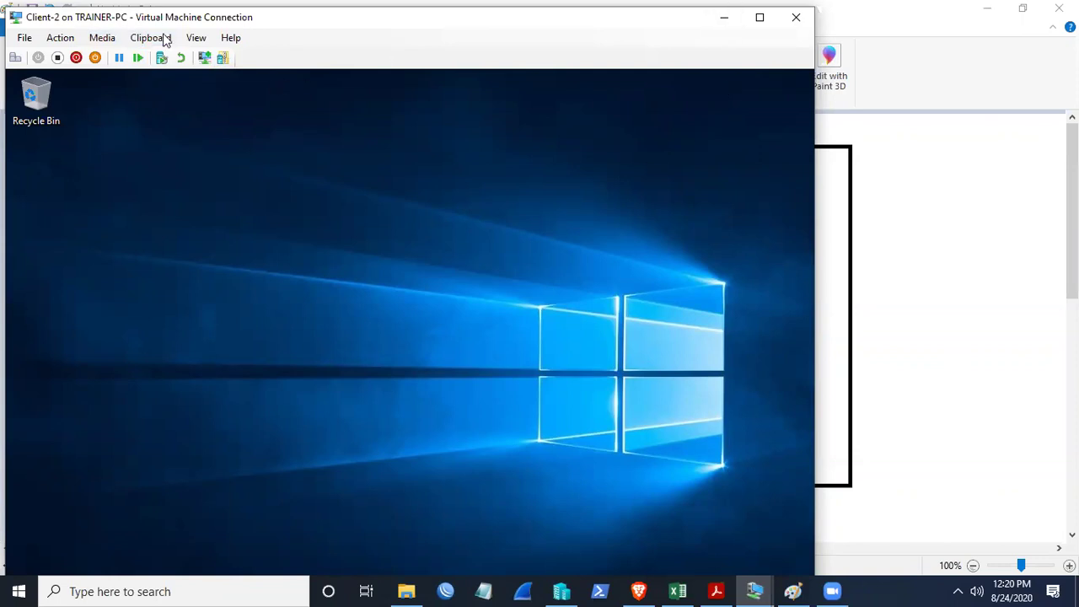
# - Nudge the Client-2 window slightly right and maximise it to full screen
pyautogui.moveTo(160, 23); pyautogui.dragTo(178, 24)
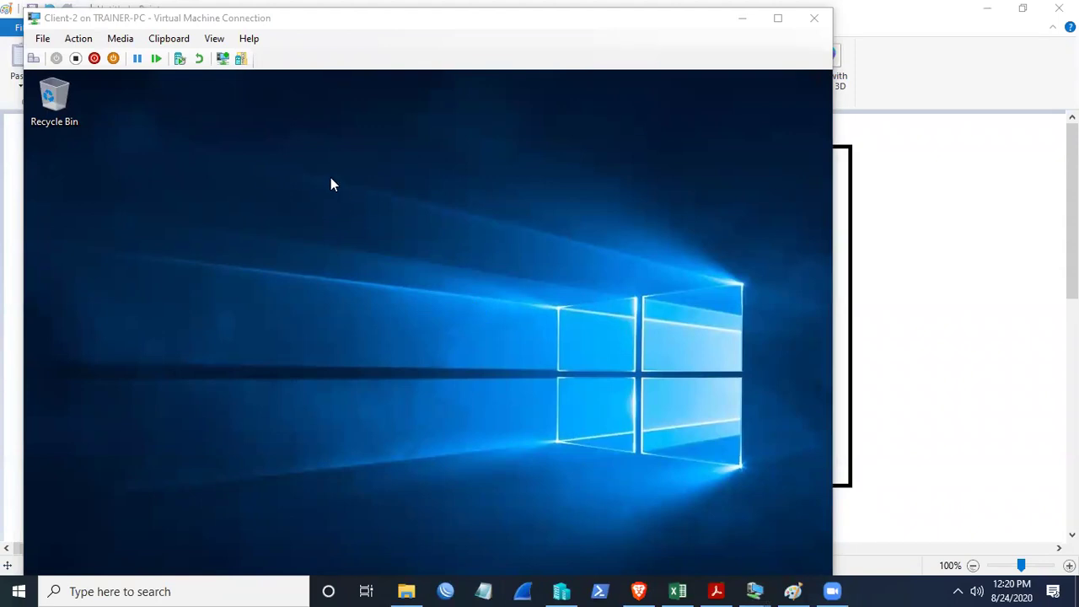
pyautogui.click(462, 305)
pyautogui.click(185, 249)
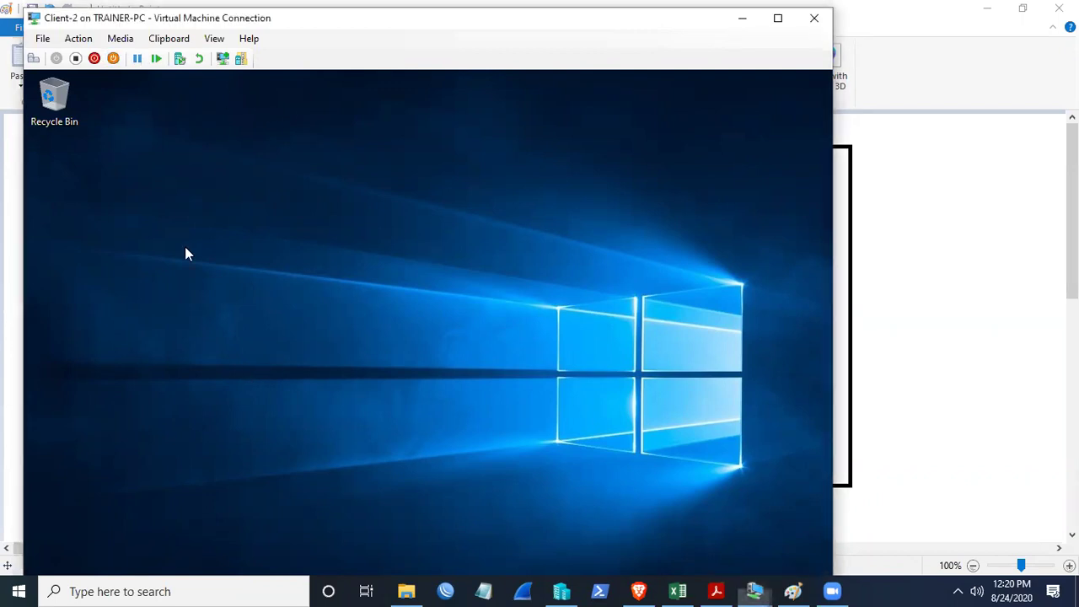
pyautogui.click(778, 19)
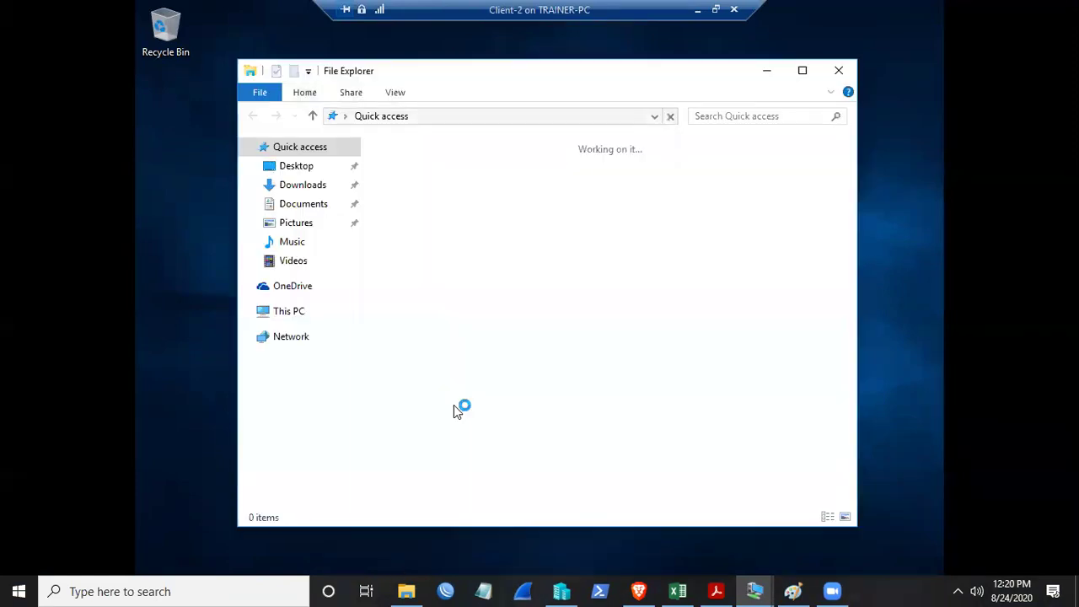
# - Browse to C:\Users on Client-2, which lists only Admin and Public
pyautogui.click(296, 318)
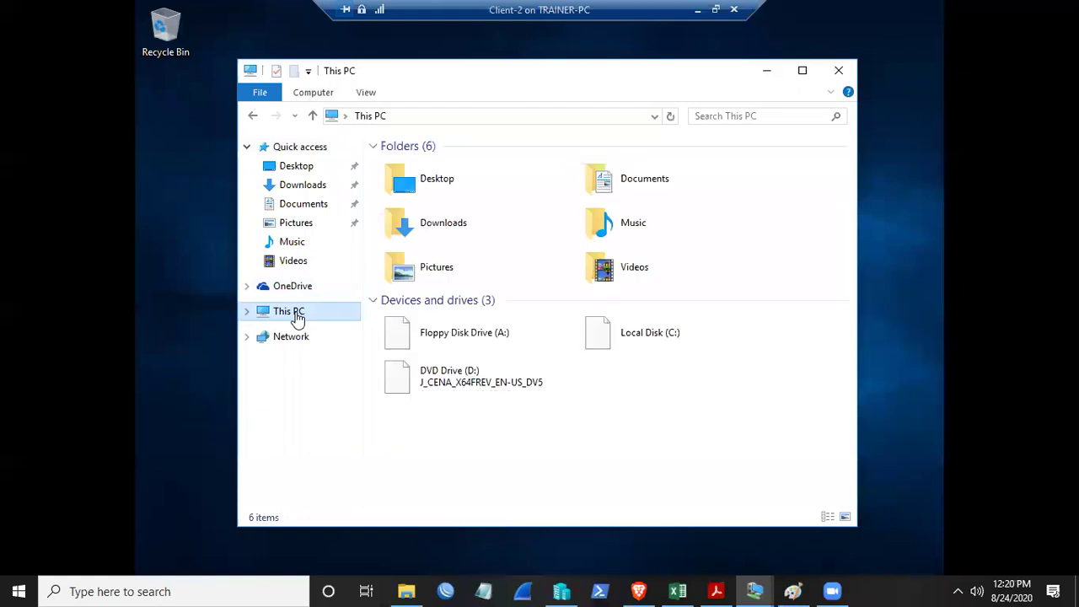
pyautogui.click(649, 339)
pyautogui.doubleClick(649, 339)
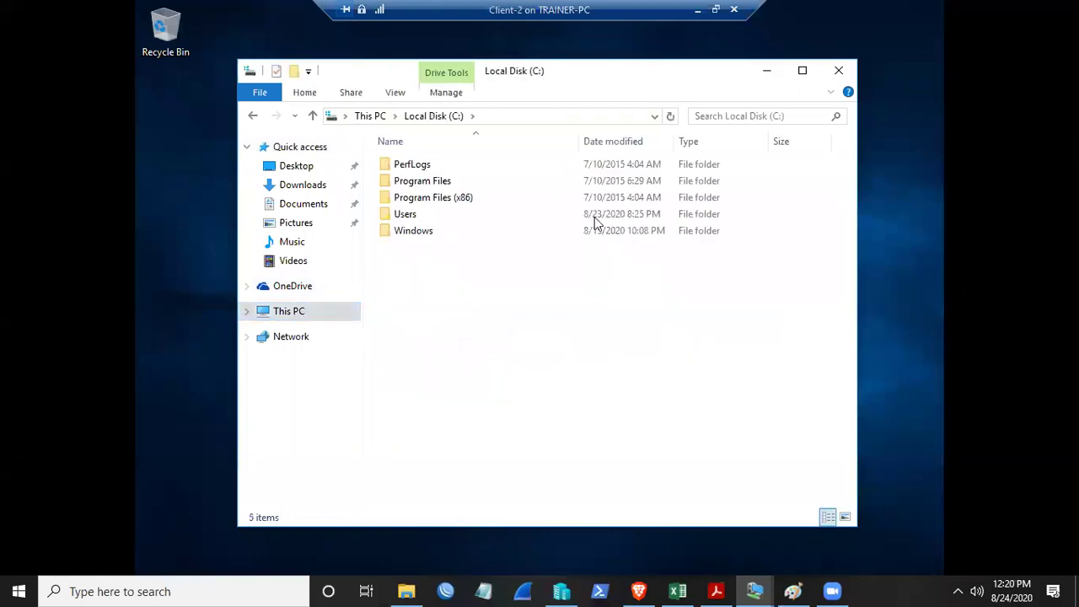
pyautogui.doubleClick(415, 214)
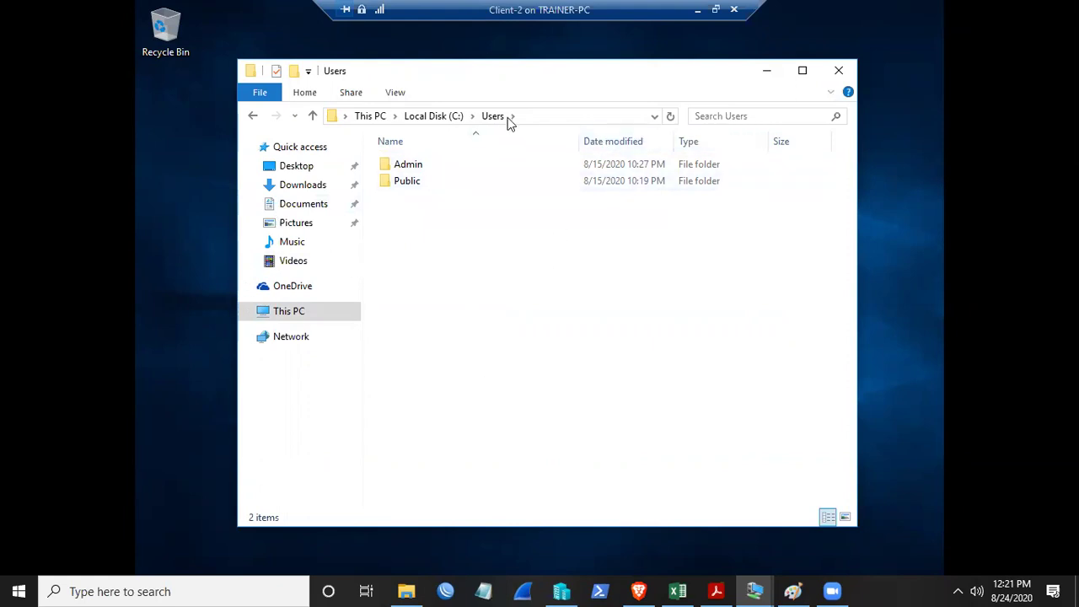
pyautogui.click(395, 92)
# - Show hidden files on Client-2, then open C:\Users\Default\Desktop, which is empty
pyautogui.click(831, 134)
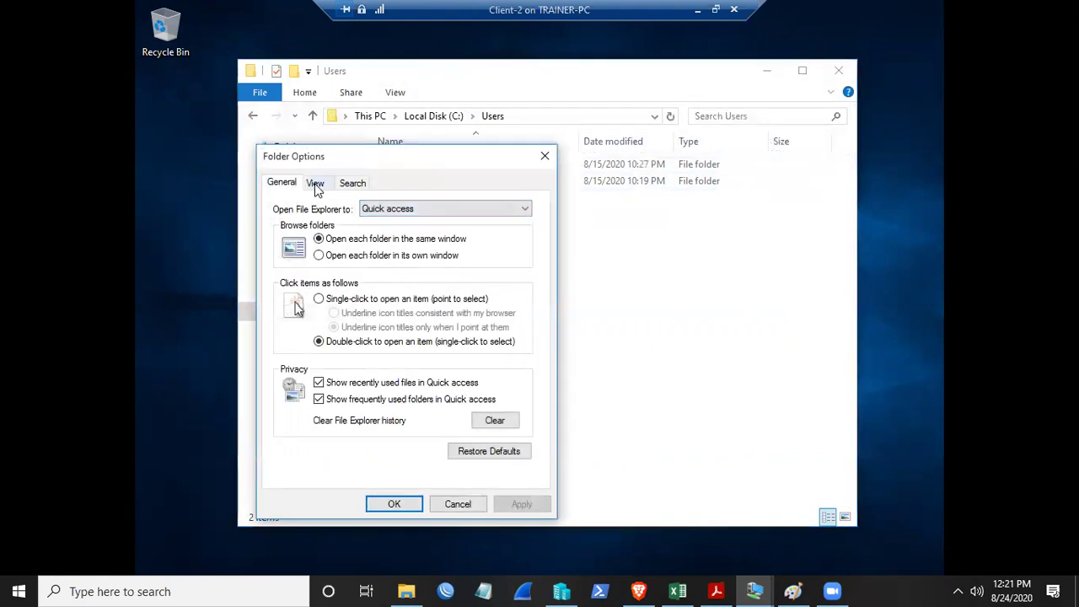
pyautogui.click(314, 183)
pyautogui.click(321, 404)
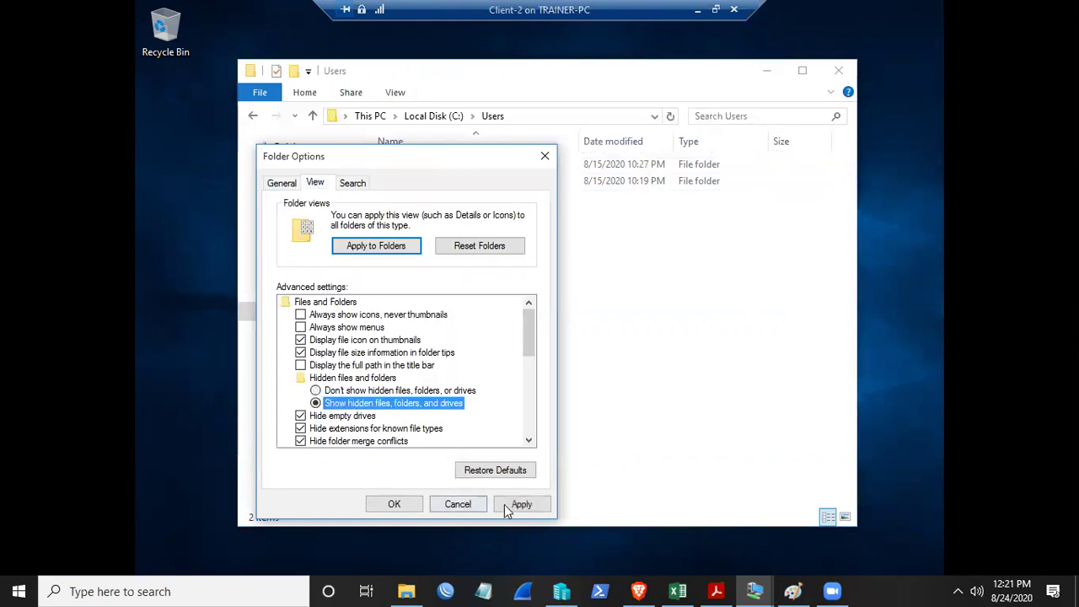
pyautogui.click(506, 504)
pyautogui.click(380, 504)
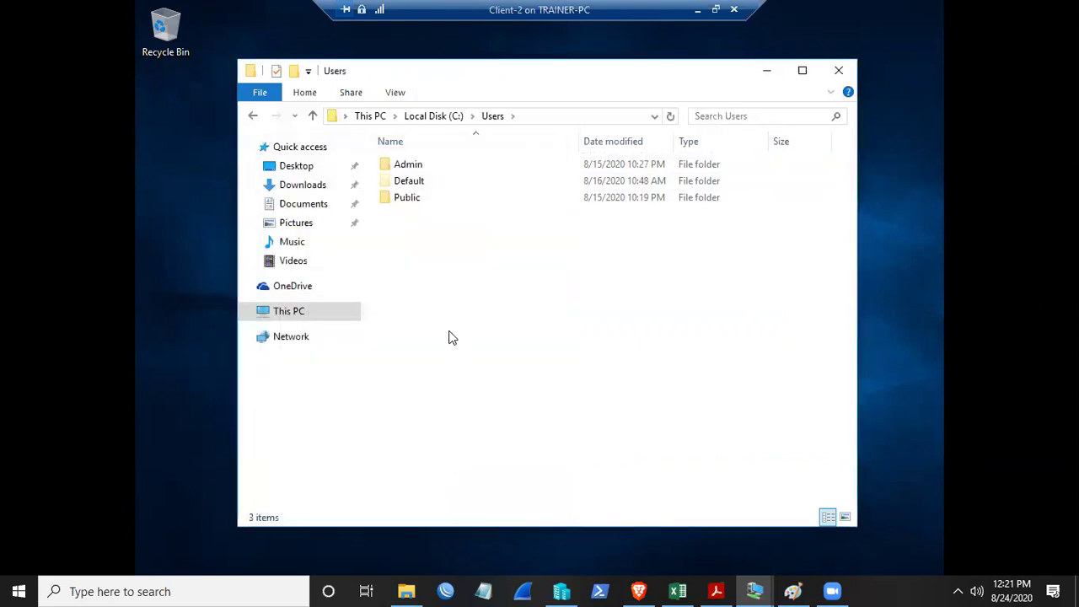
pyautogui.doubleClick(423, 182)
pyautogui.doubleClick(422, 183)
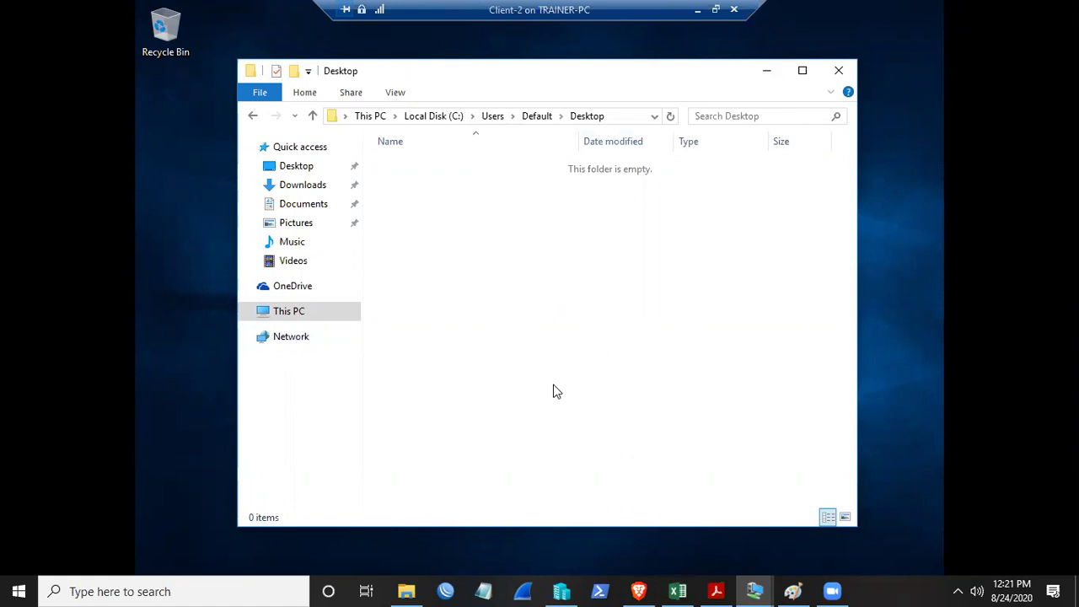
# - Create a folder named 'new' inside Client-2's C:\Users\Default\Desktop
pyautogui.click(536, 117)
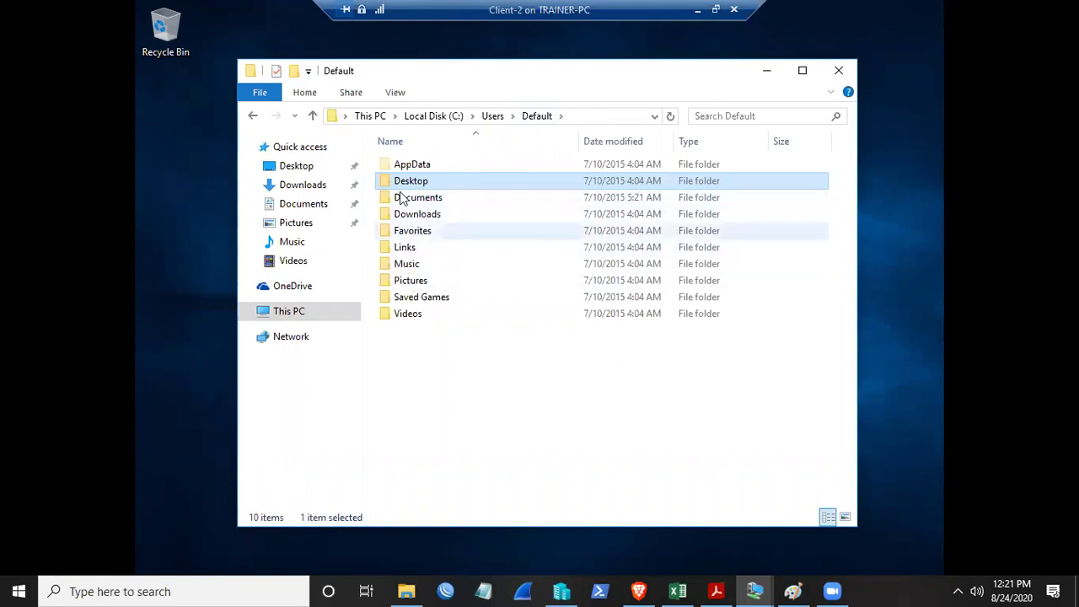
pyautogui.click(251, 115)
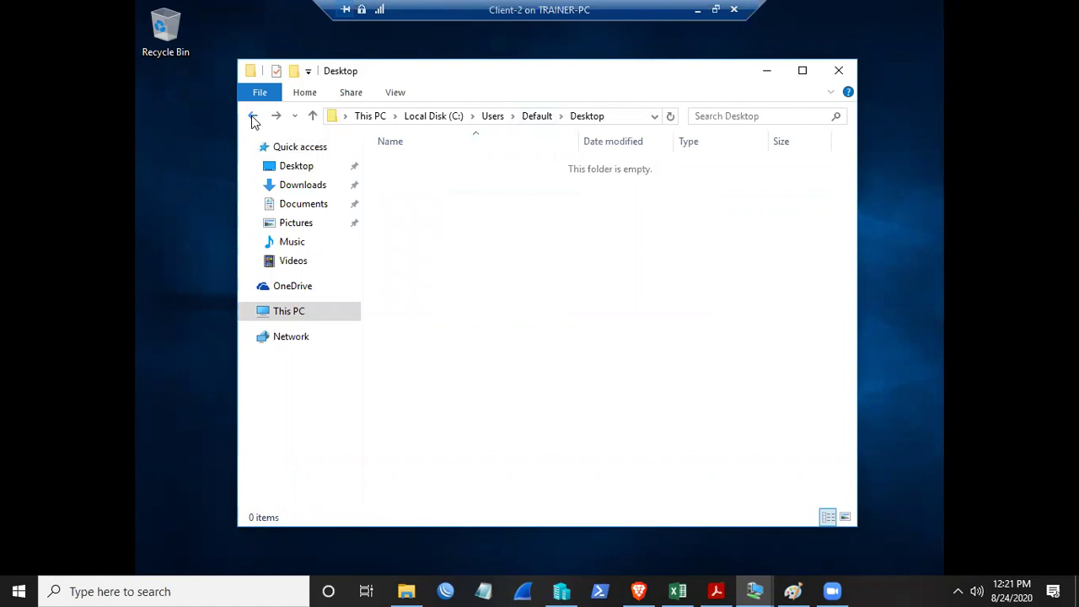
pyautogui.rightClick(479, 216)
pyautogui.moveTo(538, 385)
pyautogui.click(702, 388)
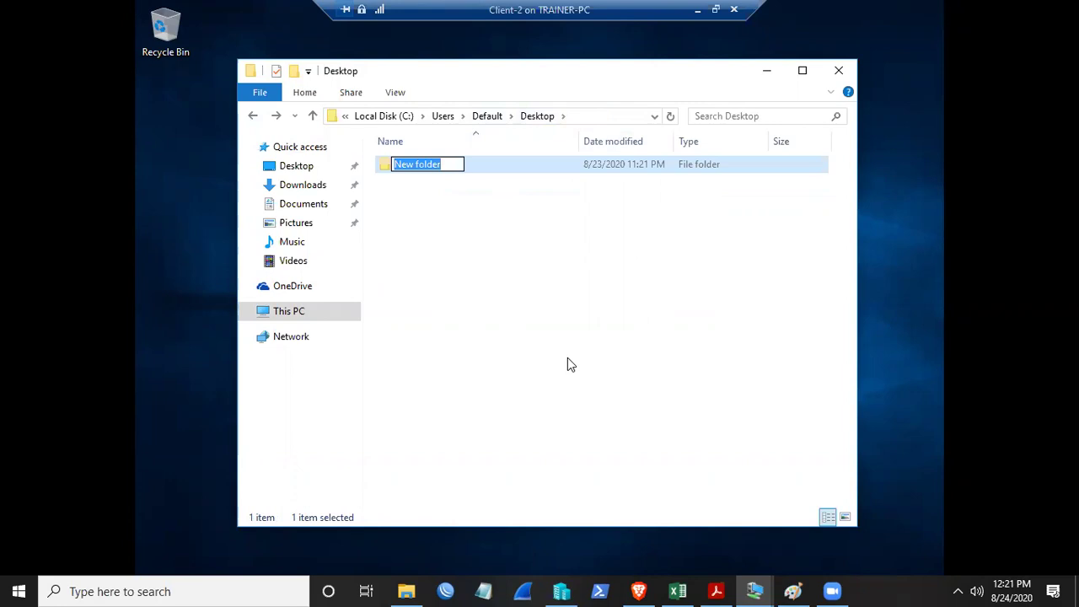
pyautogui.write('new')
pyautogui.press('Return')
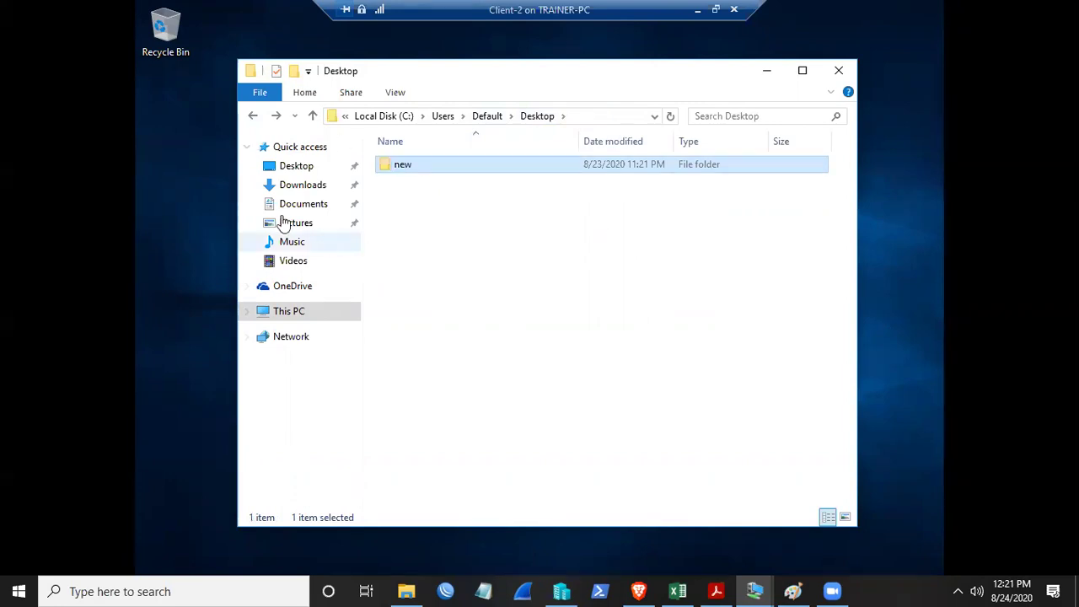
pyautogui.click(217, 198)
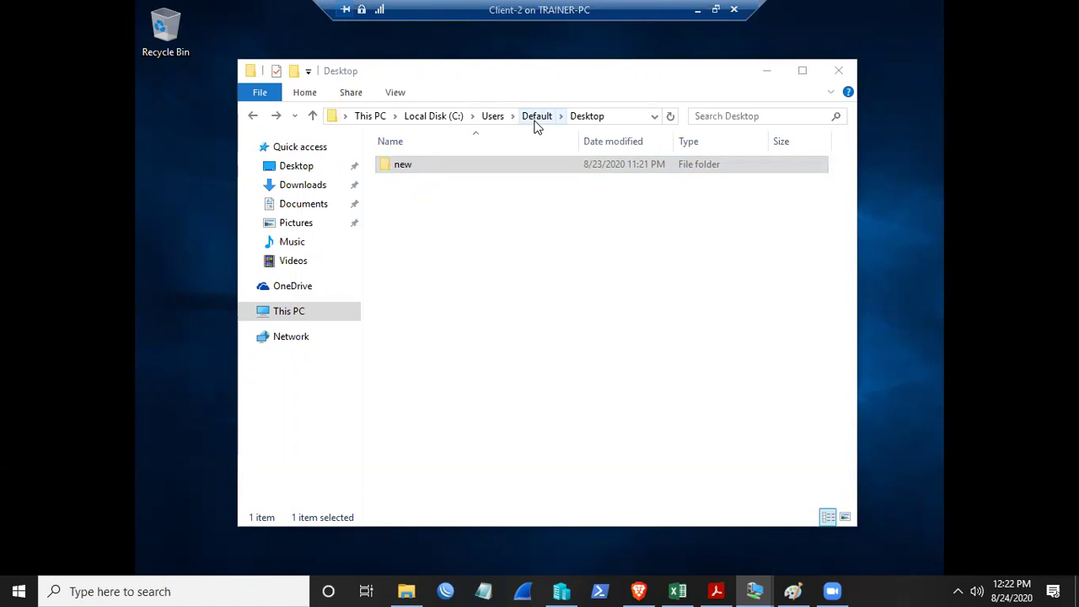
# - Minimise the Client-2 session and bring the Client-1 VM window to the front
pyautogui.click(697, 10)
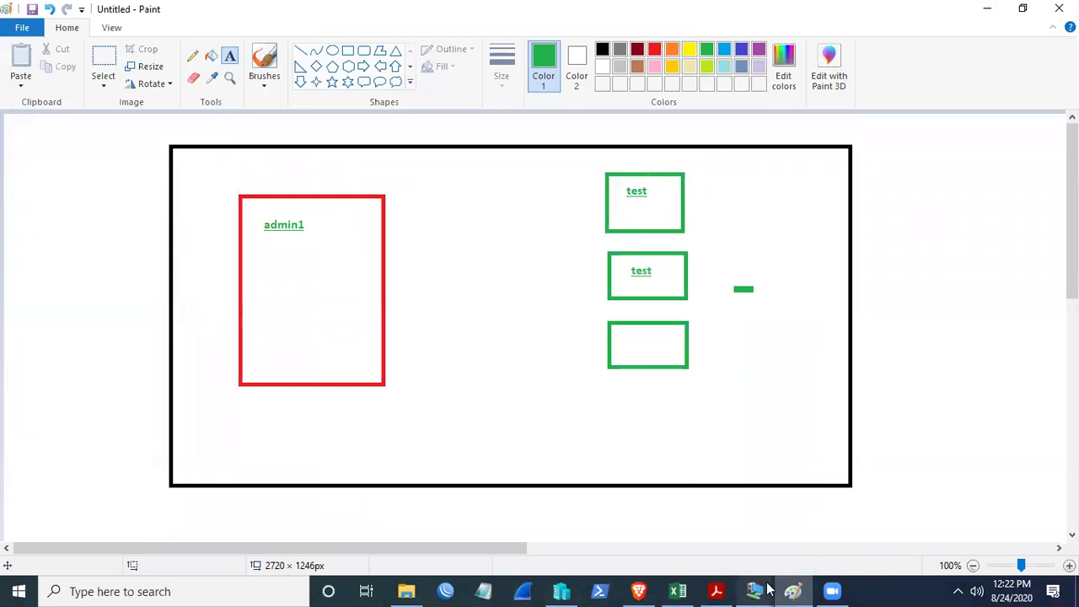
pyautogui.moveTo(767, 590)
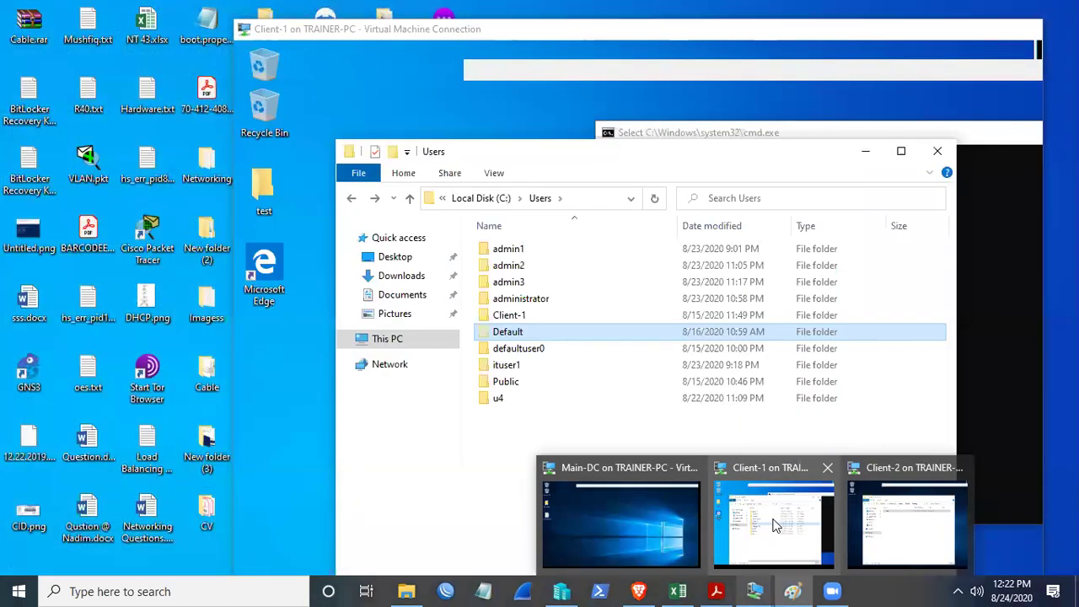
pyautogui.click(796, 524)
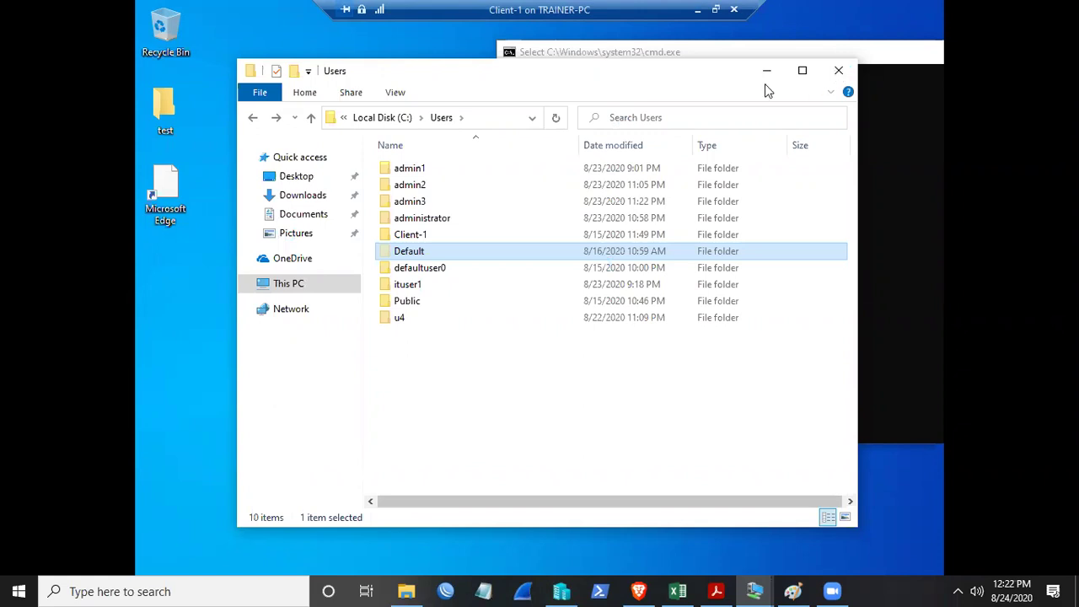
# - Close the frozen Users window, open the empty desktop test folder, then show This PC
pyautogui.click(841, 75)
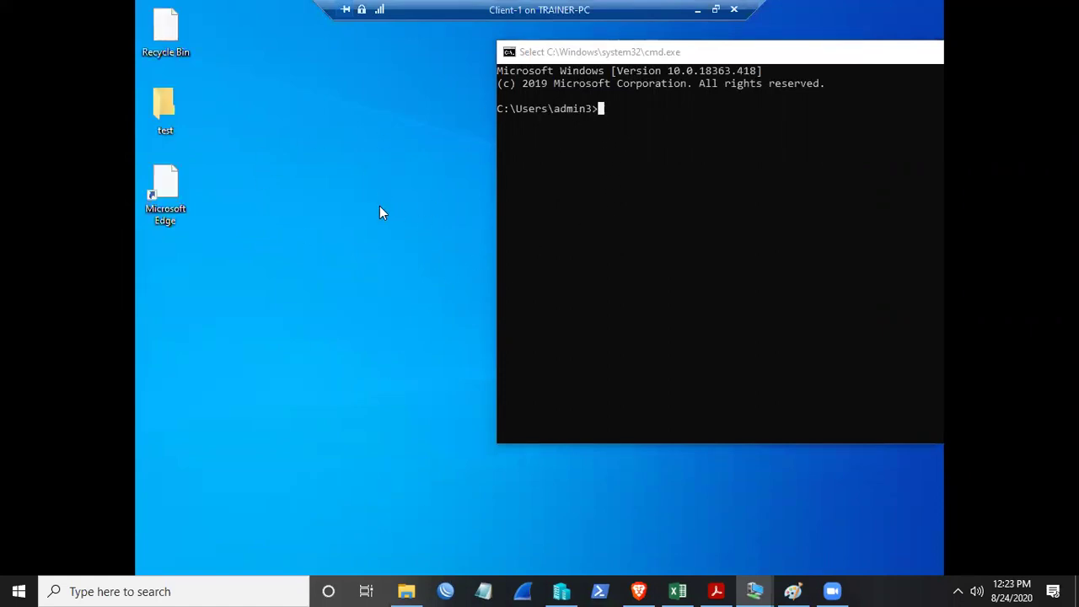
pyautogui.click(165, 112)
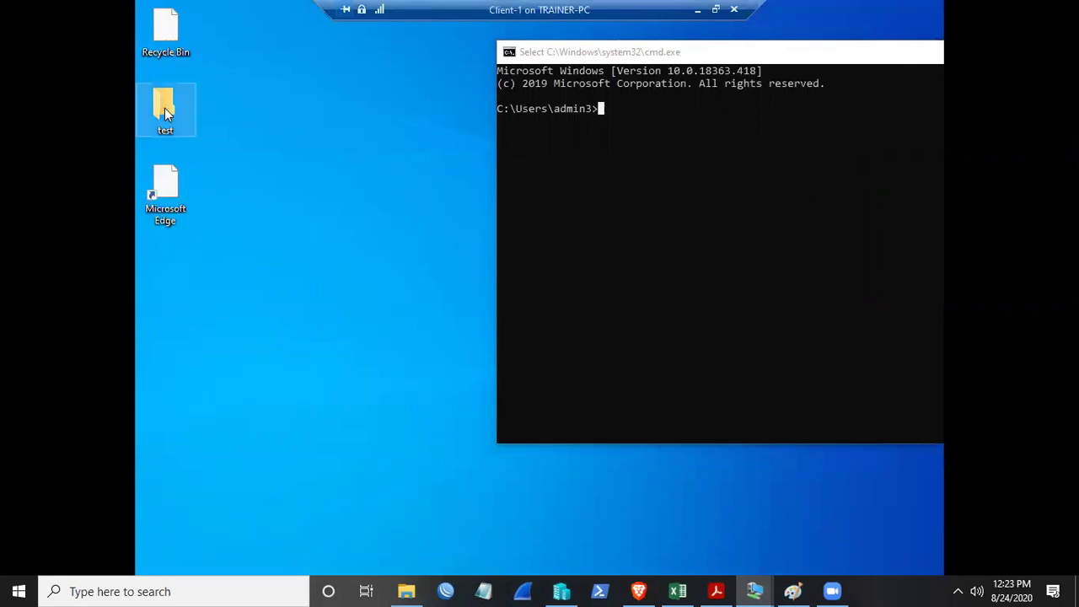
pyautogui.doubleClick(164, 108)
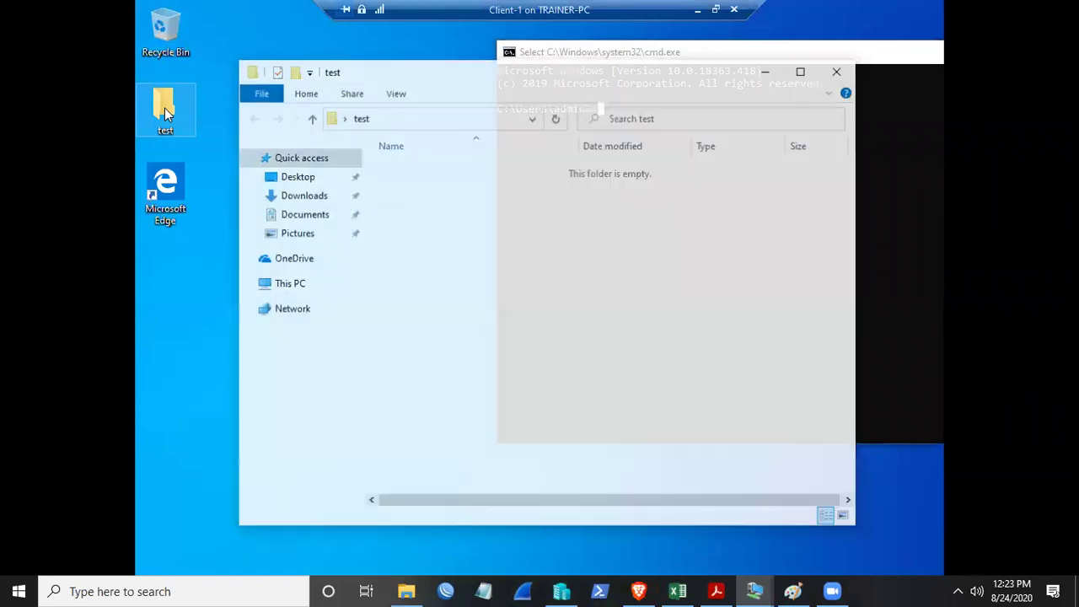
pyautogui.click(291, 285)
# - Uncheck 'Hide extensions for known file types' and return to the empty test folder
pyautogui.doubleClick(644, 384)
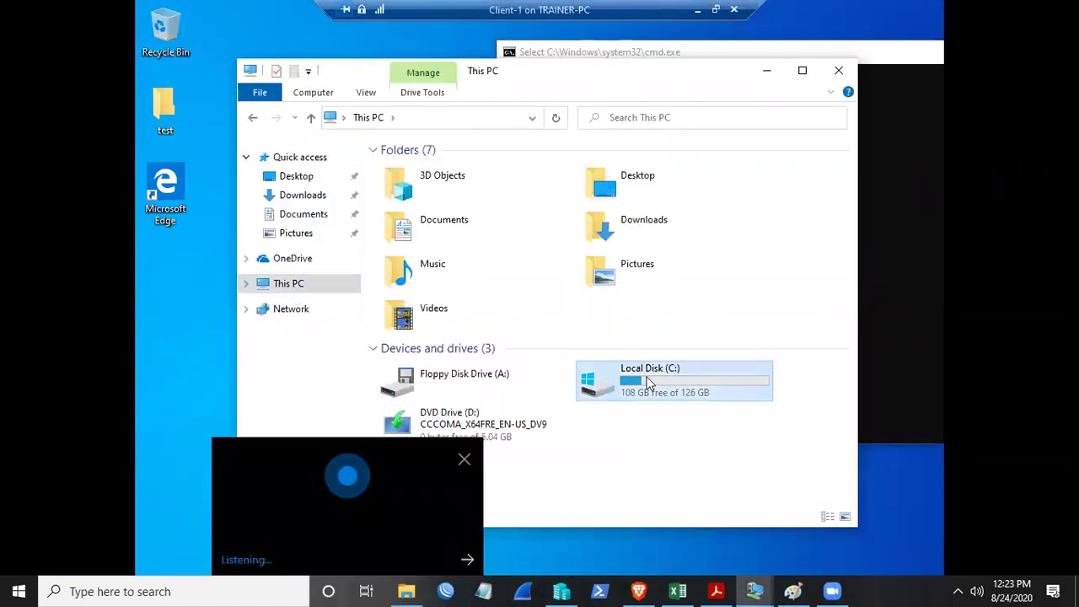
pyautogui.click(464, 460)
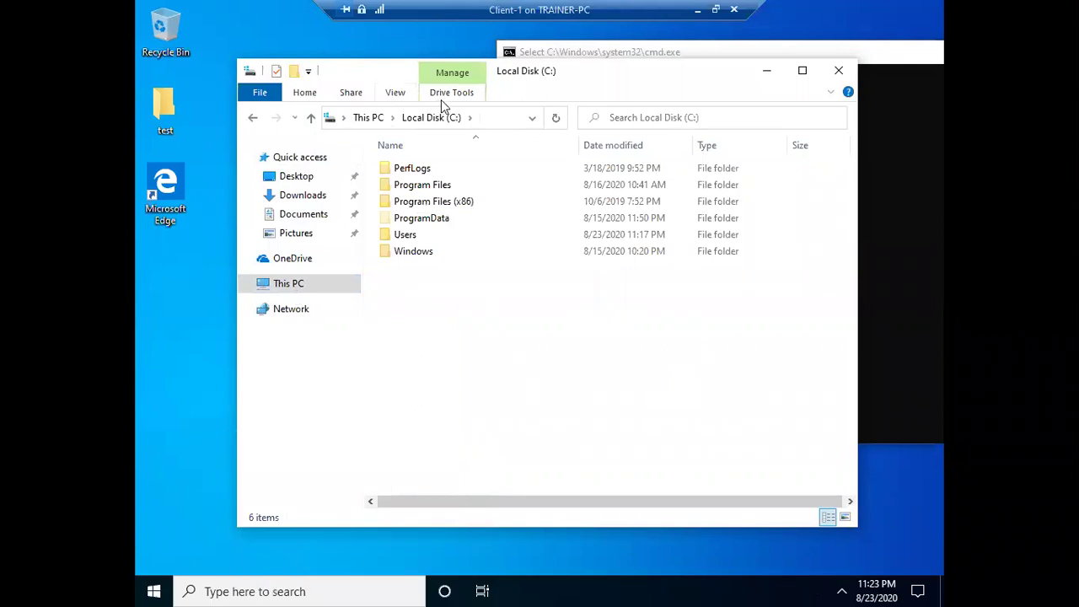
pyautogui.click(392, 93)
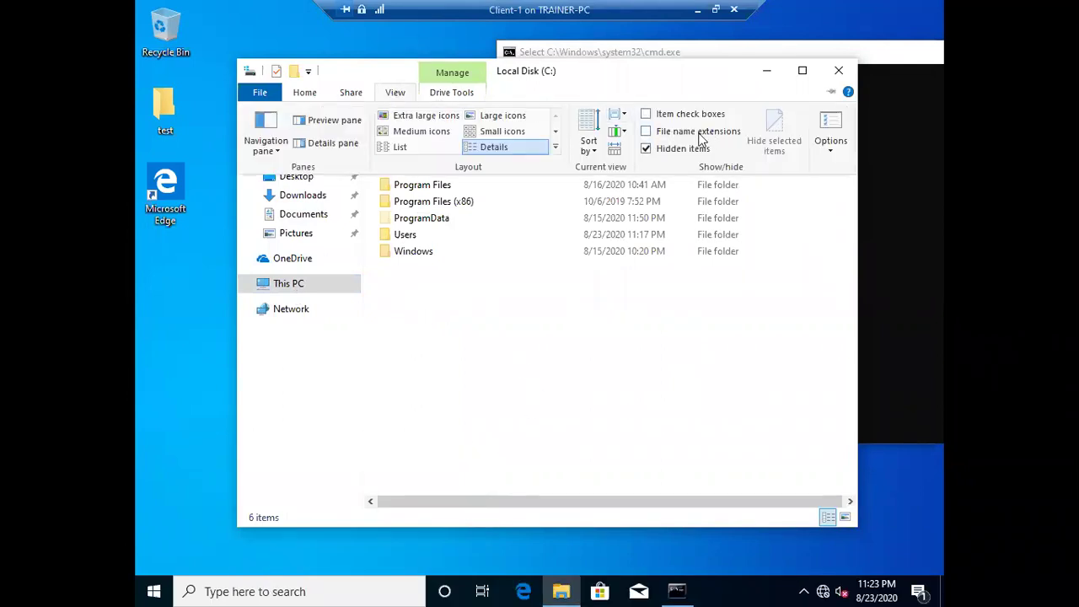
pyautogui.click(829, 139)
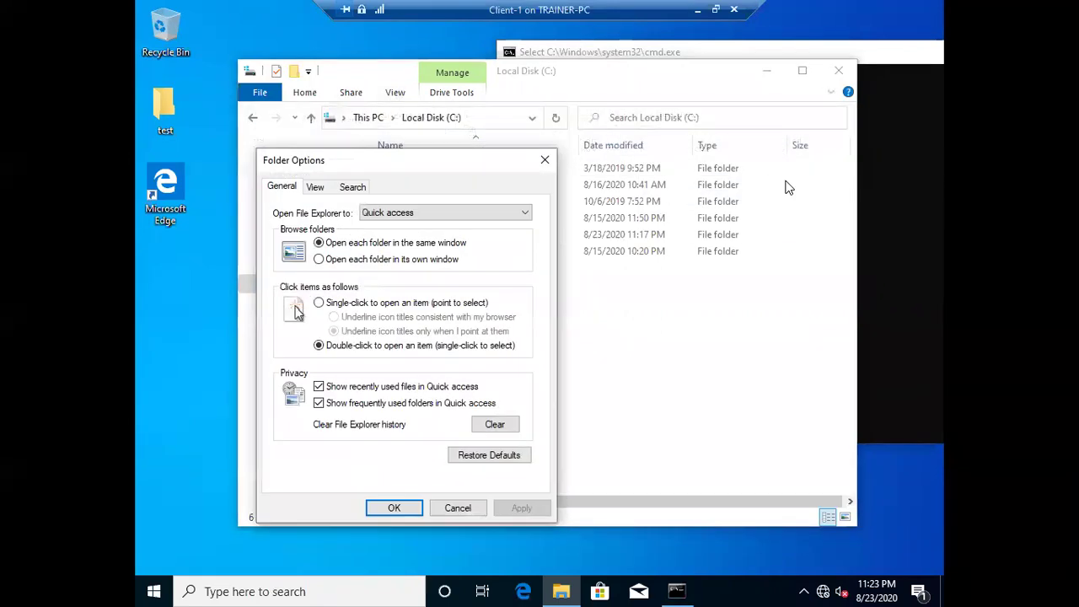
pyautogui.click(316, 189)
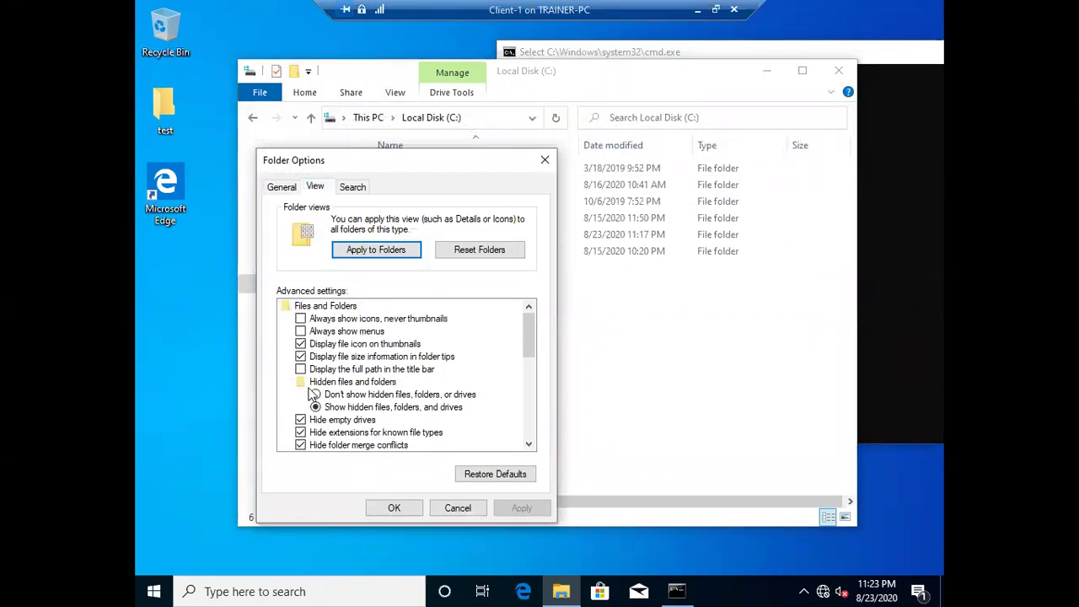
pyautogui.click(302, 433)
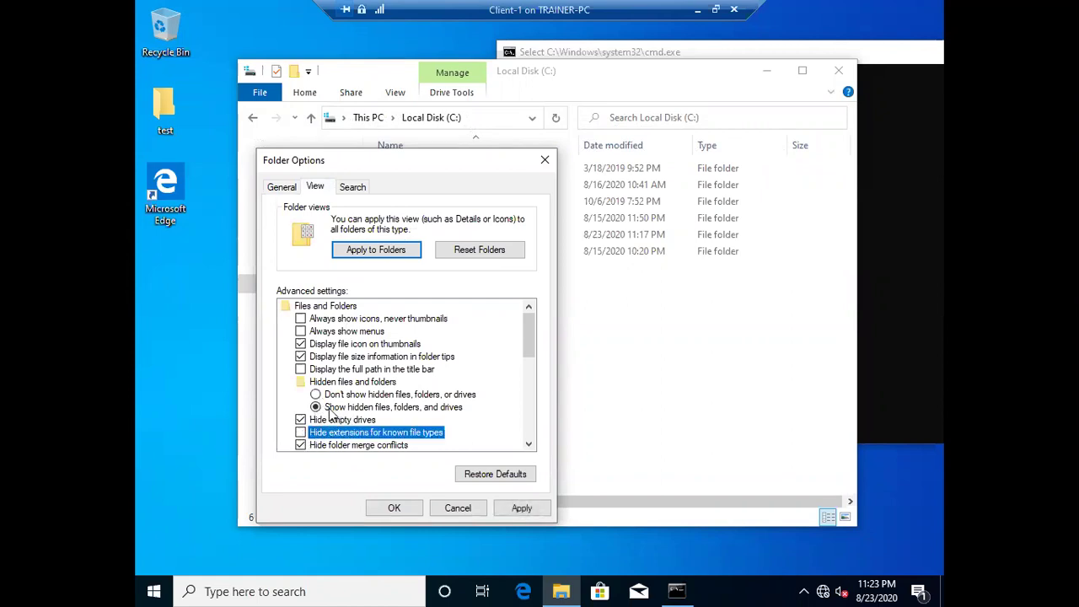
pyautogui.click(515, 508)
pyautogui.click(393, 508)
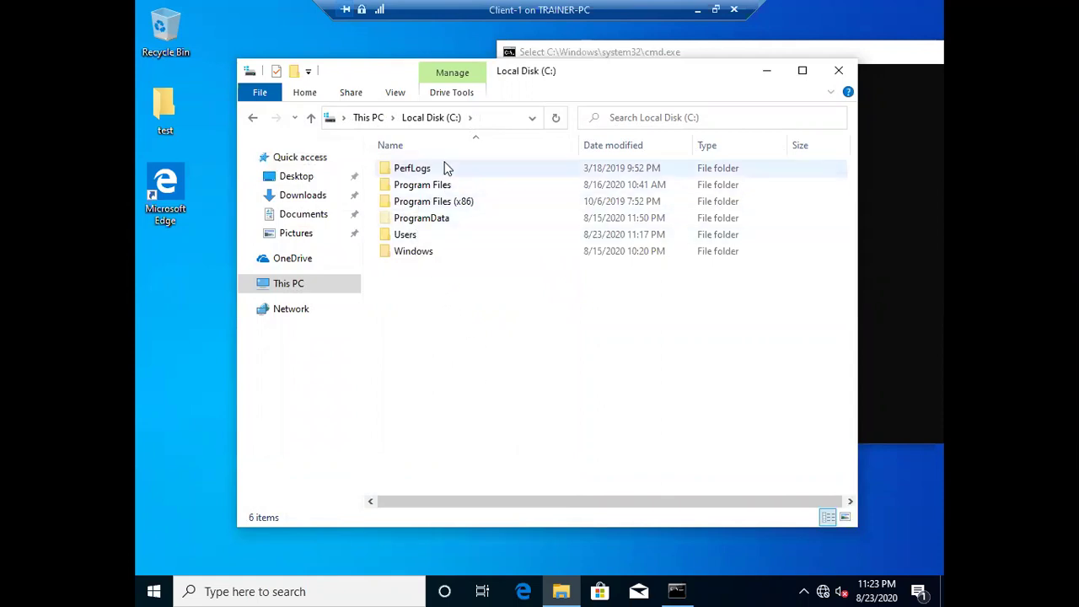
pyautogui.click(252, 119)
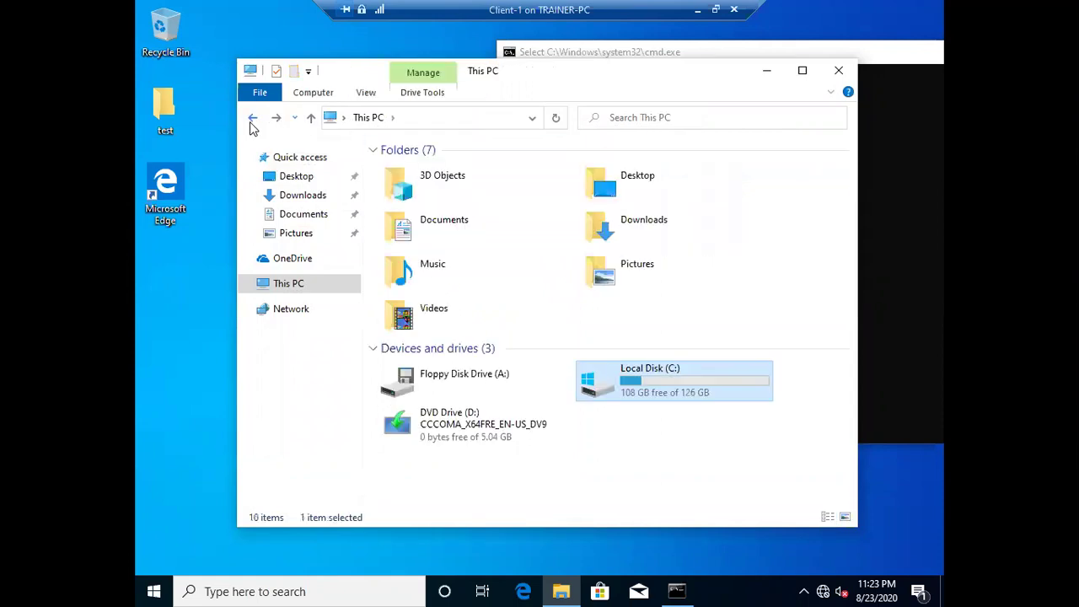
pyautogui.click(252, 119)
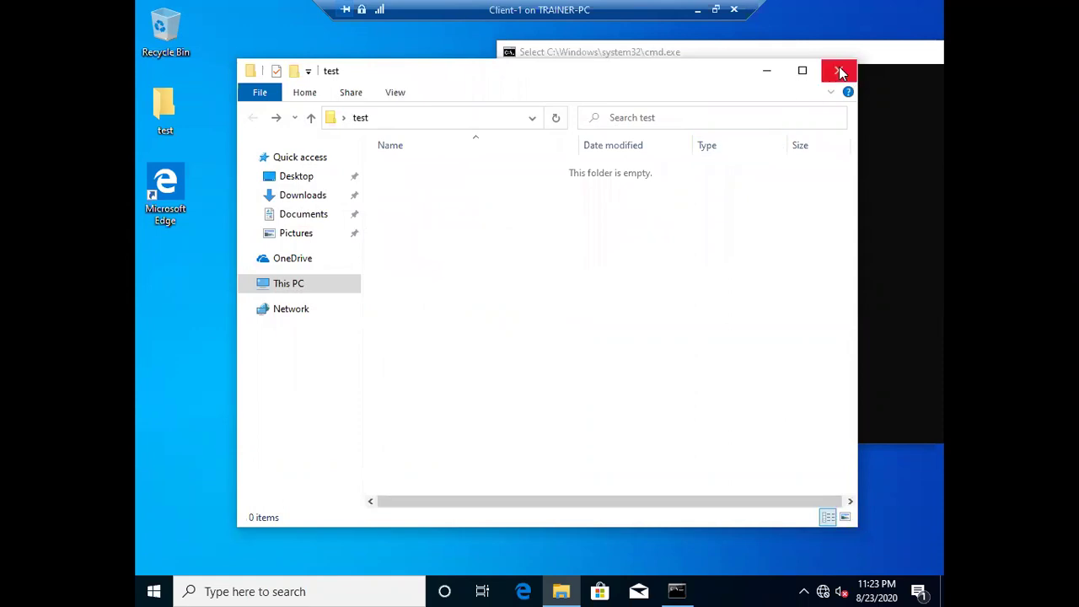
# - Close the test folder and open a refreshed Local Disk (C:) in a new File Explorer window
pyautogui.click(838, 71)
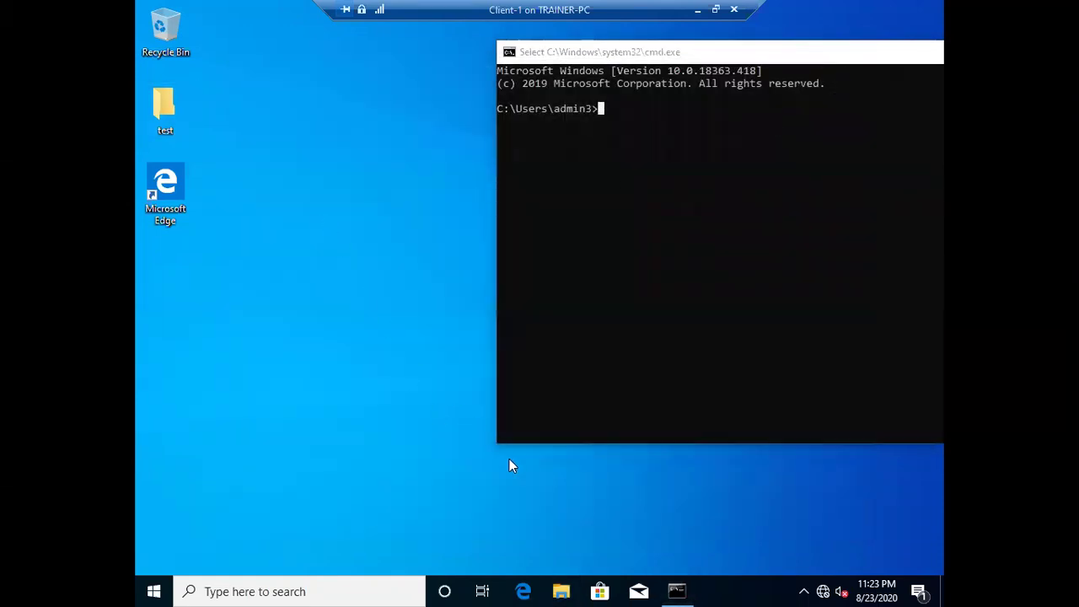
pyautogui.click(560, 590)
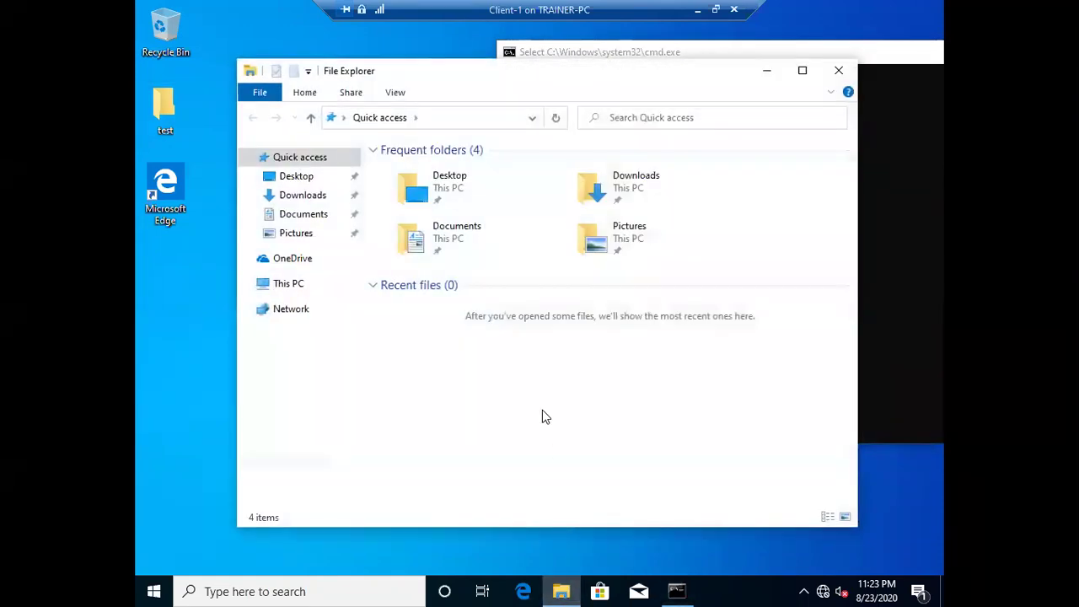
pyautogui.click(289, 285)
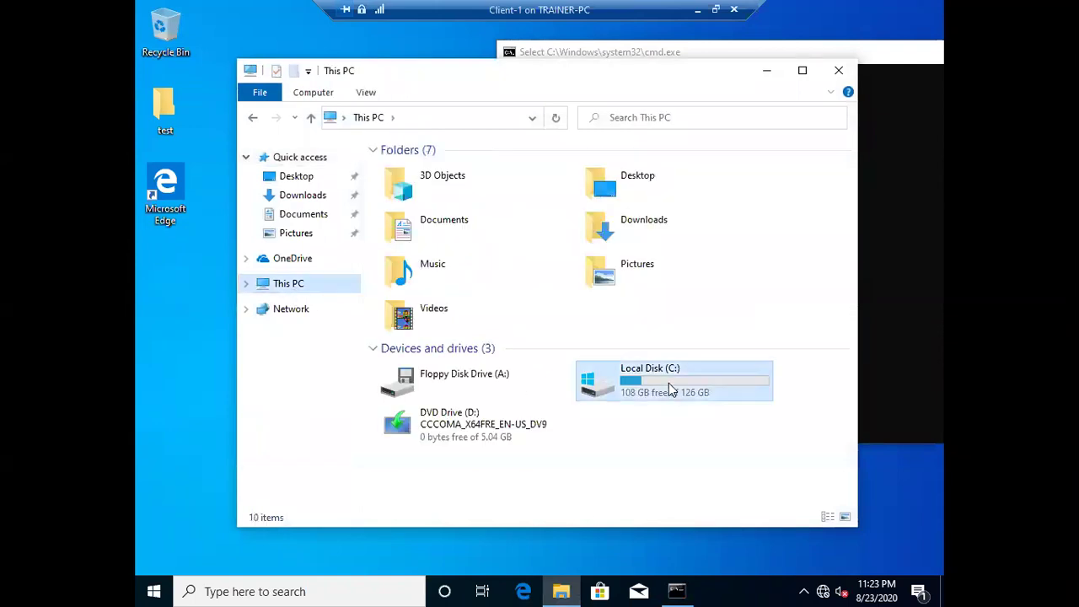
pyautogui.doubleClick(672, 389)
pyautogui.rightClick(520, 318)
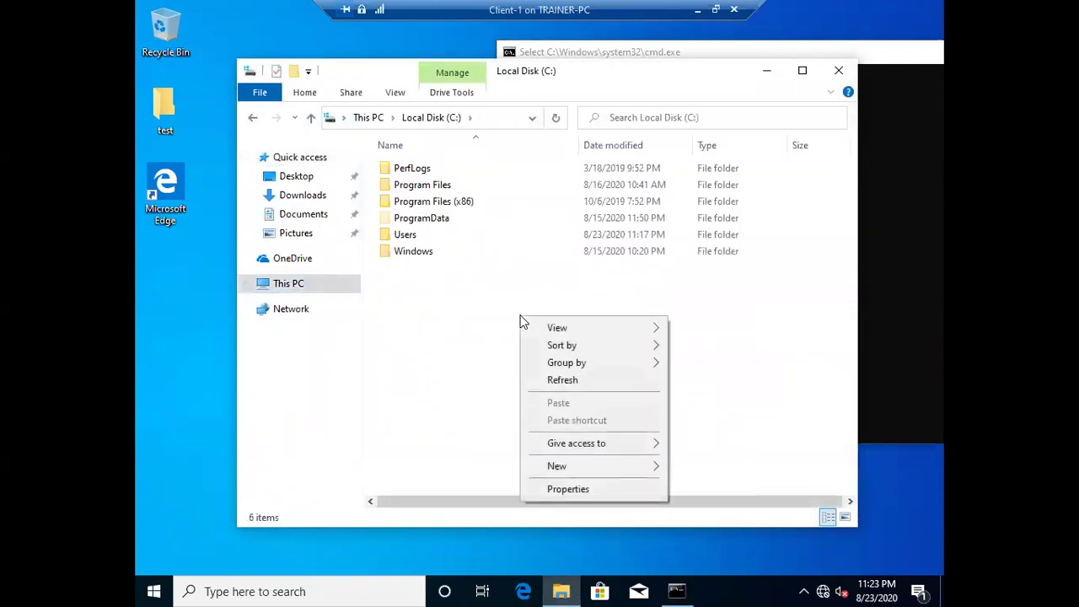
pyautogui.click(563, 380)
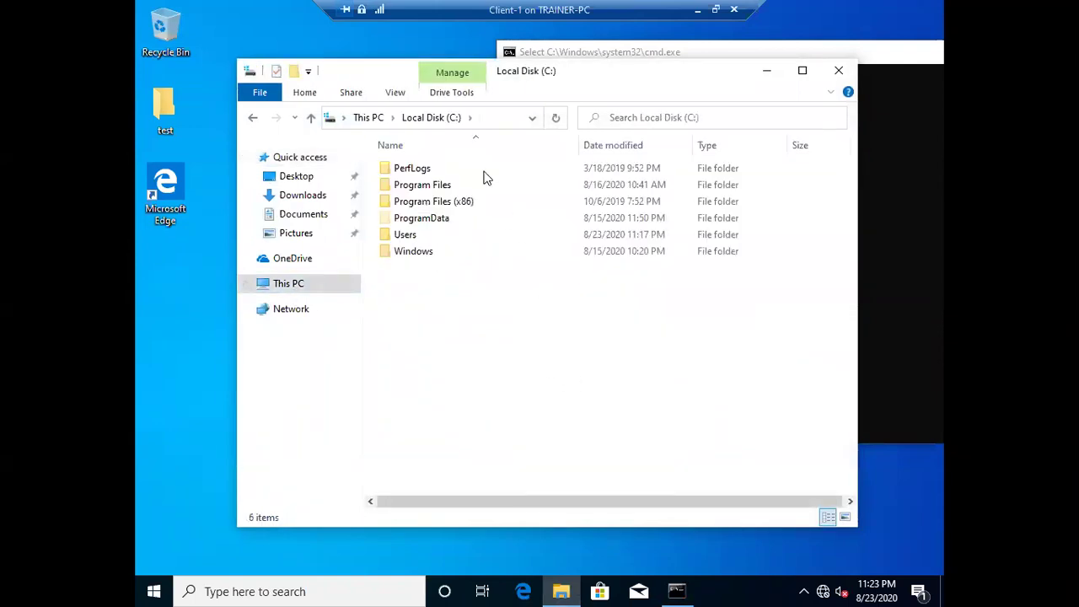
# - Reapply 'Show hidden files, folders and drives' in Folder Options
pyautogui.click(394, 92)
pyautogui.click(829, 137)
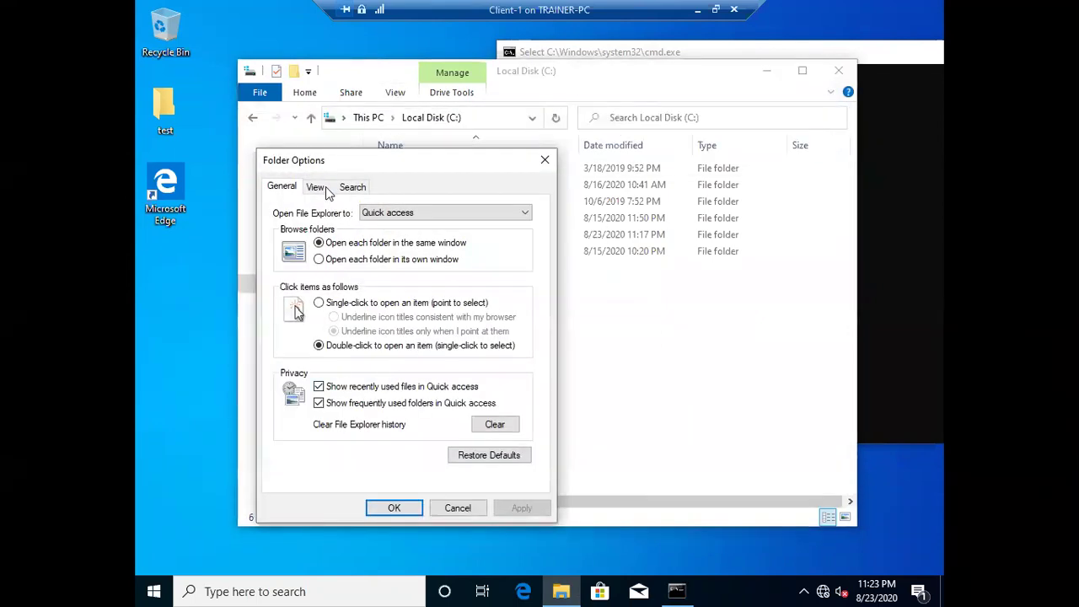
pyautogui.click(314, 187)
pyautogui.click(337, 394)
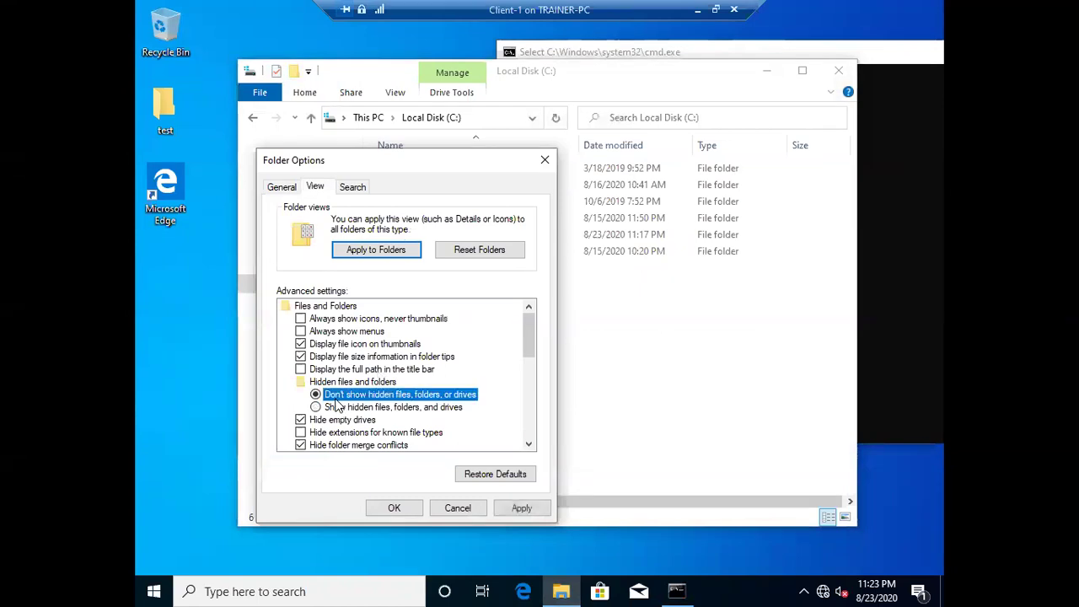
pyautogui.click(332, 407)
pyautogui.scroll(-2, 363, 409)
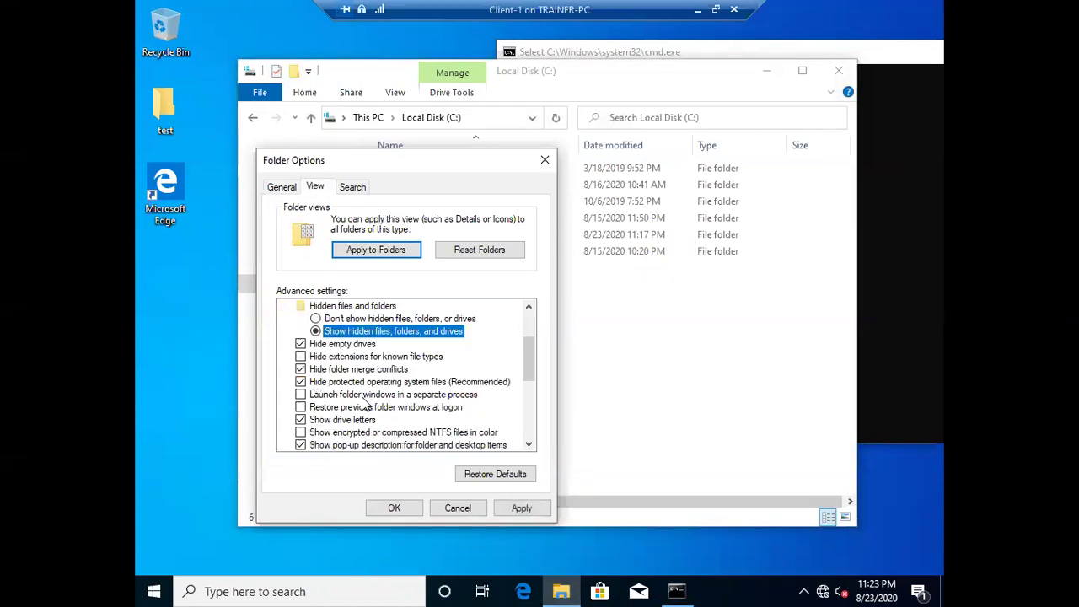
pyautogui.scroll(2, 394, 409)
pyautogui.click(519, 507)
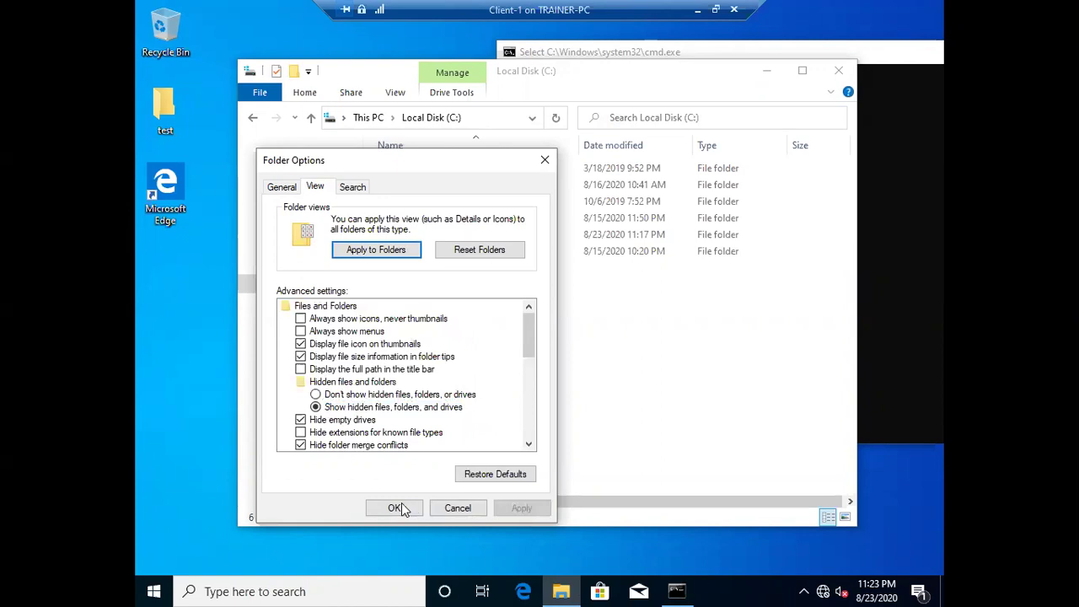
pyautogui.click(393, 507)
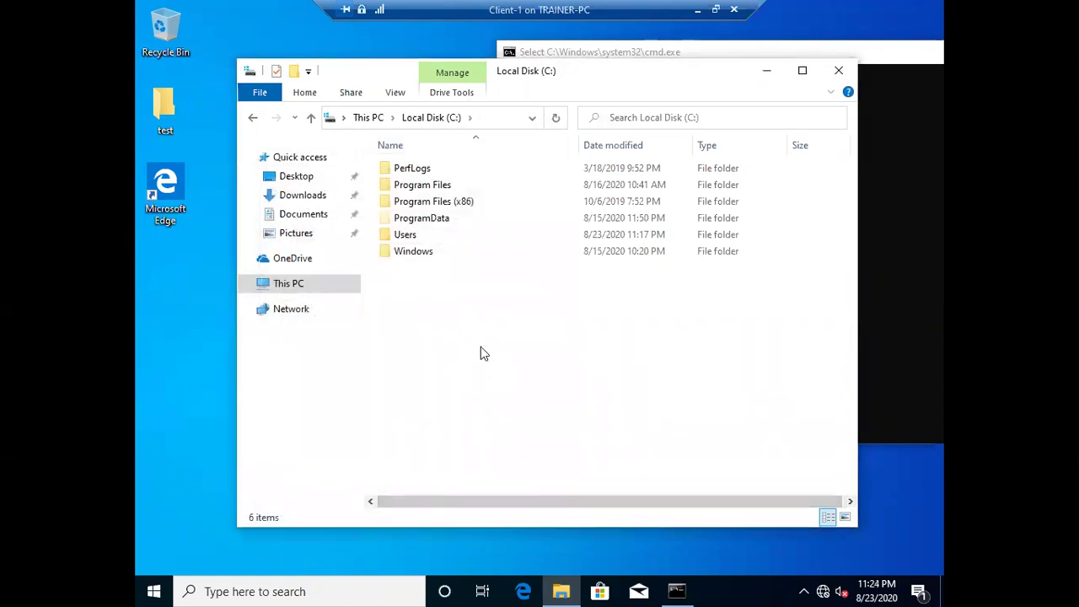
# - Open Users, then the admin3 profile folder, and select NTUSER.DAT
pyautogui.doubleClick(412, 236)
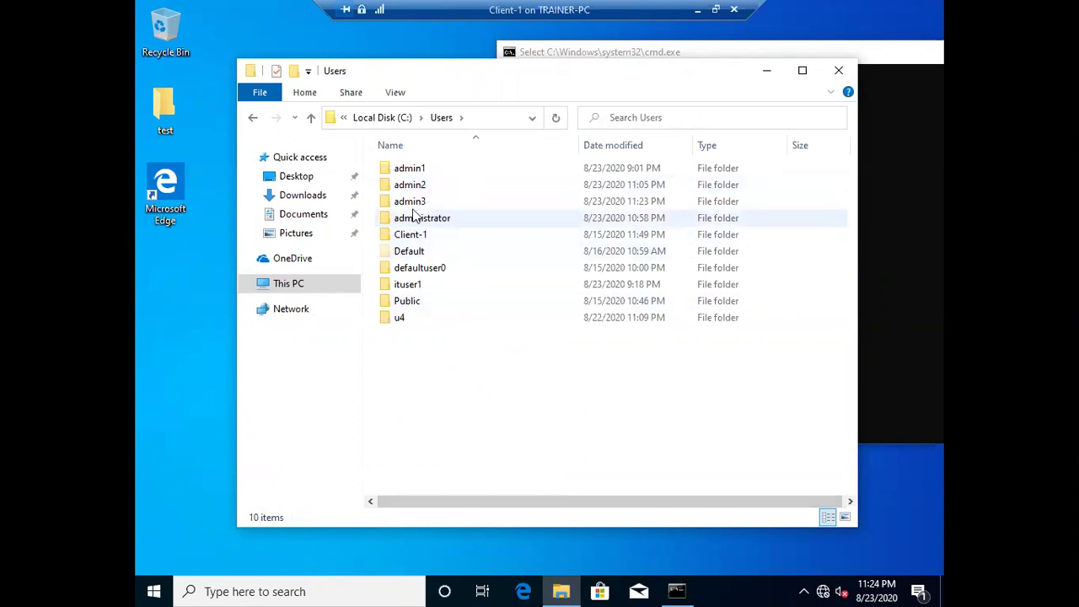
pyautogui.doubleClick(414, 203)
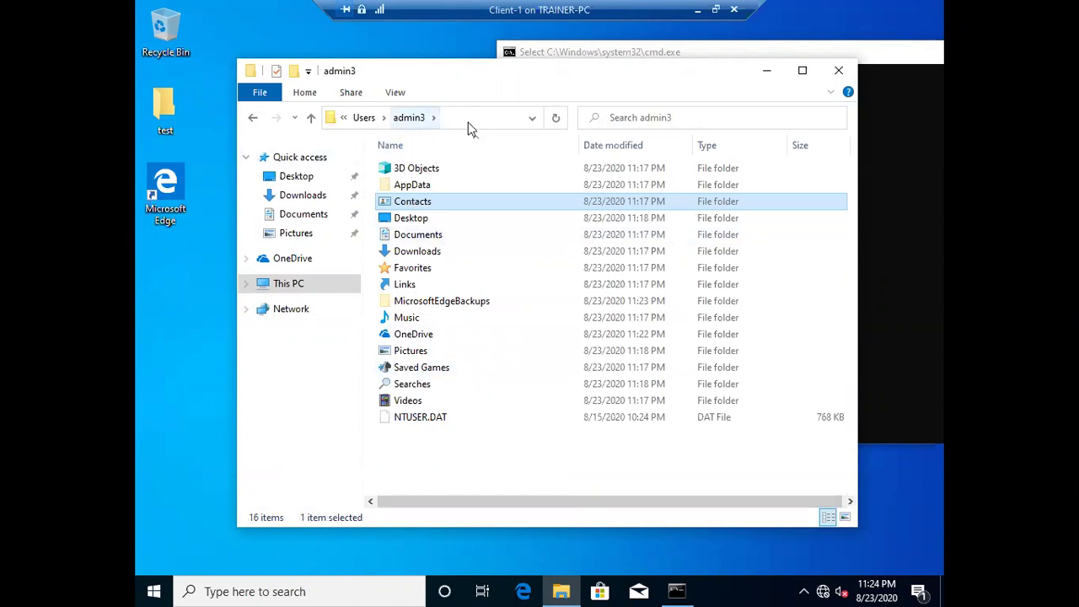
pyautogui.click(903, 180)
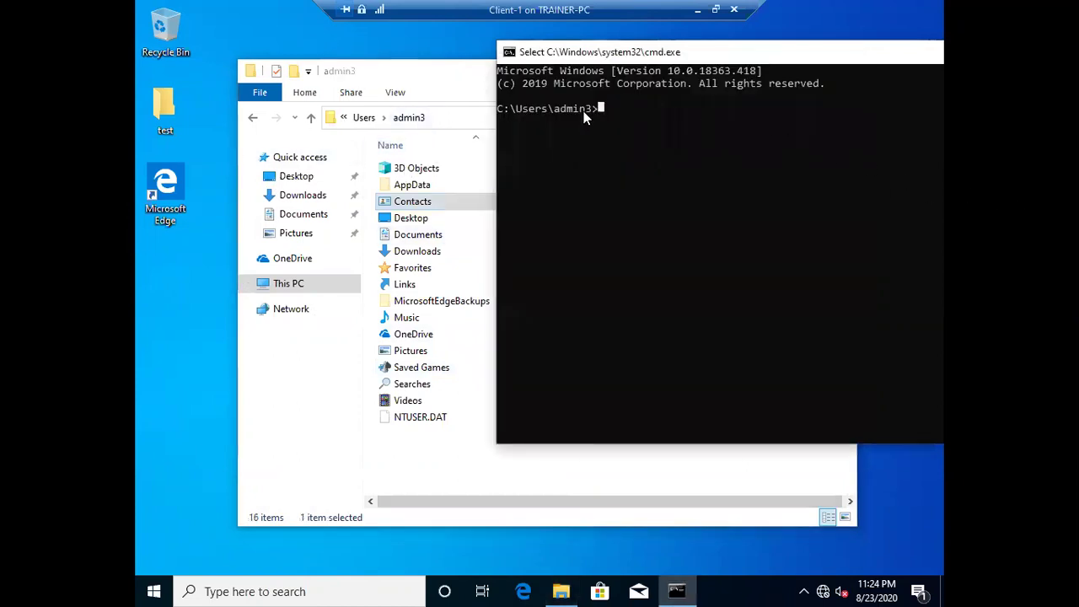
pyautogui.press('Down')
pyautogui.press('Down')
pyautogui.press('Down')
pyautogui.press('Down')
pyautogui.press('Down')
pyautogui.press('Down')
pyautogui.press('Down')
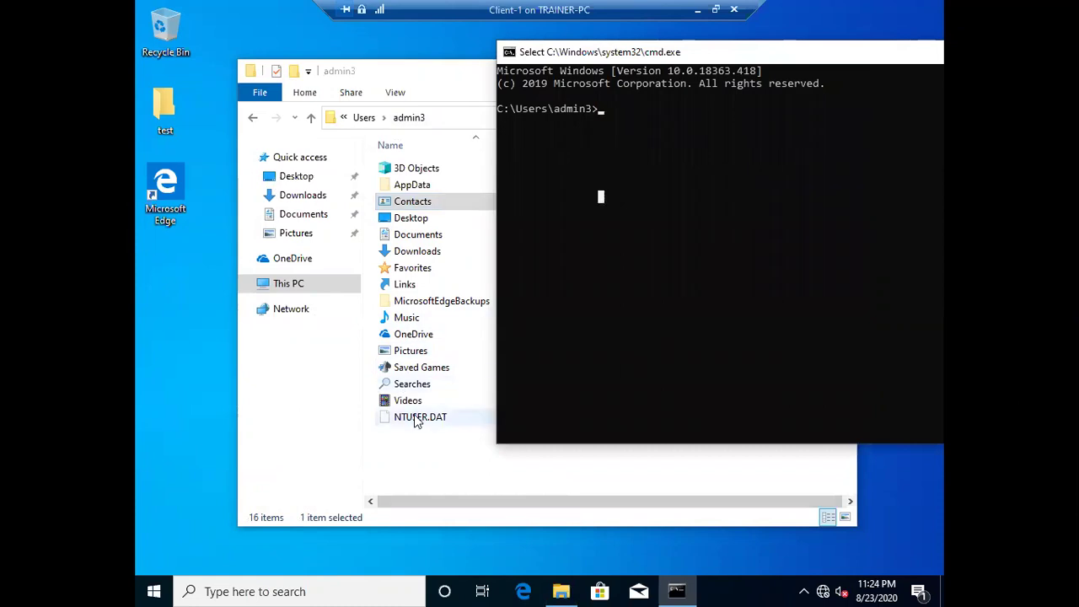
pyautogui.click(415, 419)
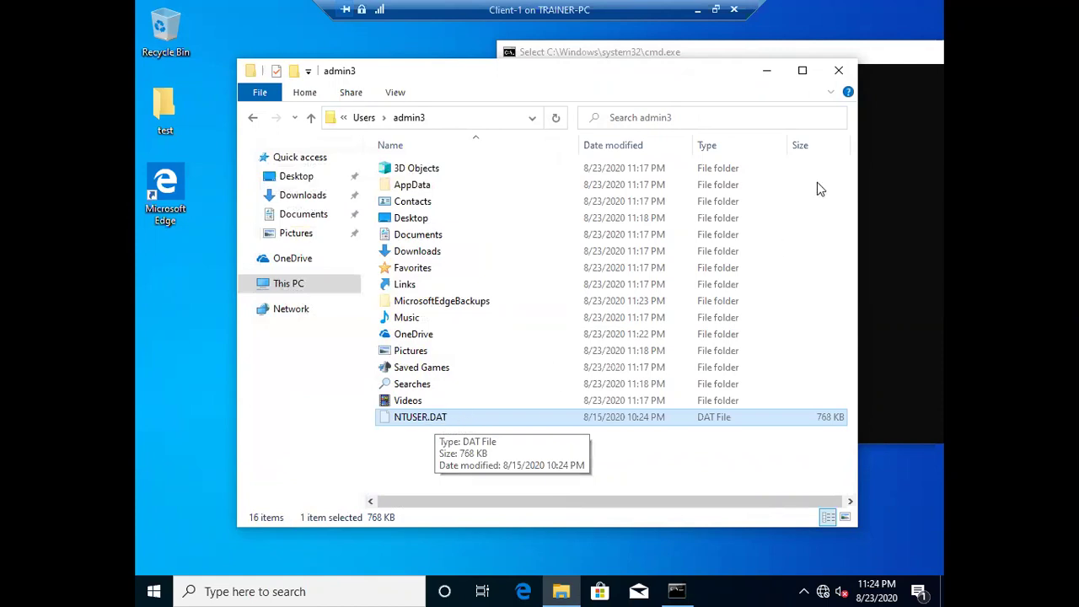
# - Set Folder Options to 'Don't show hidden files', hiding AppData and NTUSER.DAT
pyautogui.click(396, 92)
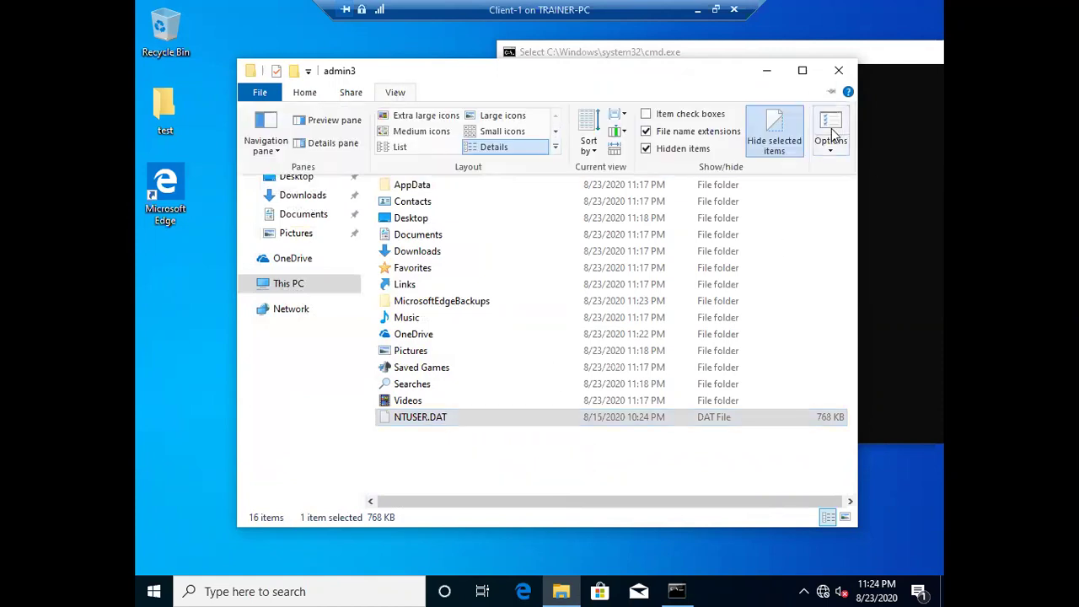
pyautogui.click(830, 135)
pyautogui.click(317, 187)
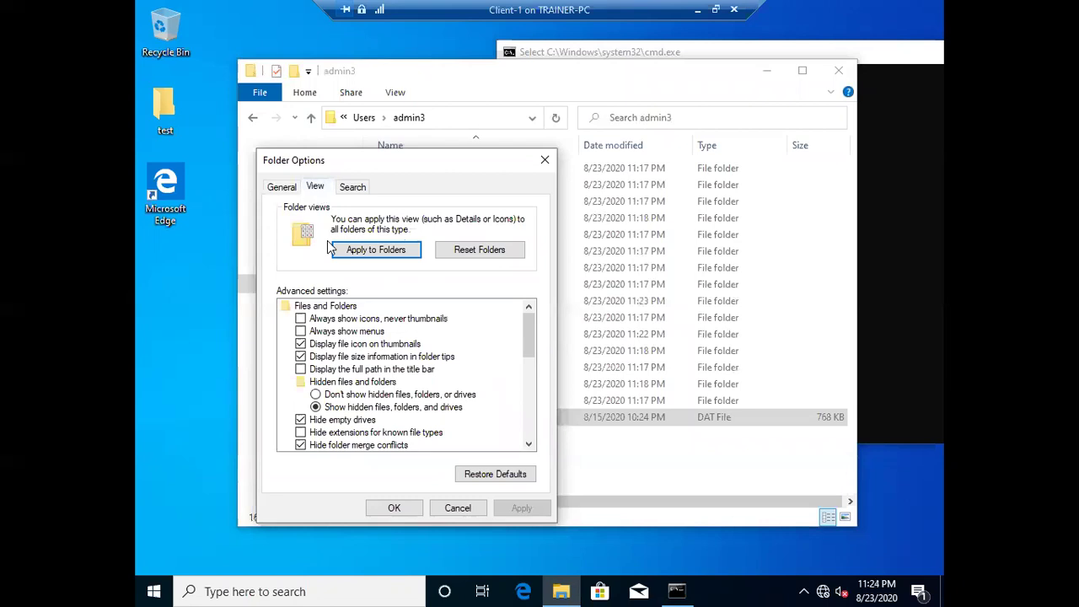
pyautogui.click(316, 394)
pyautogui.click(522, 508)
pyautogui.click(391, 508)
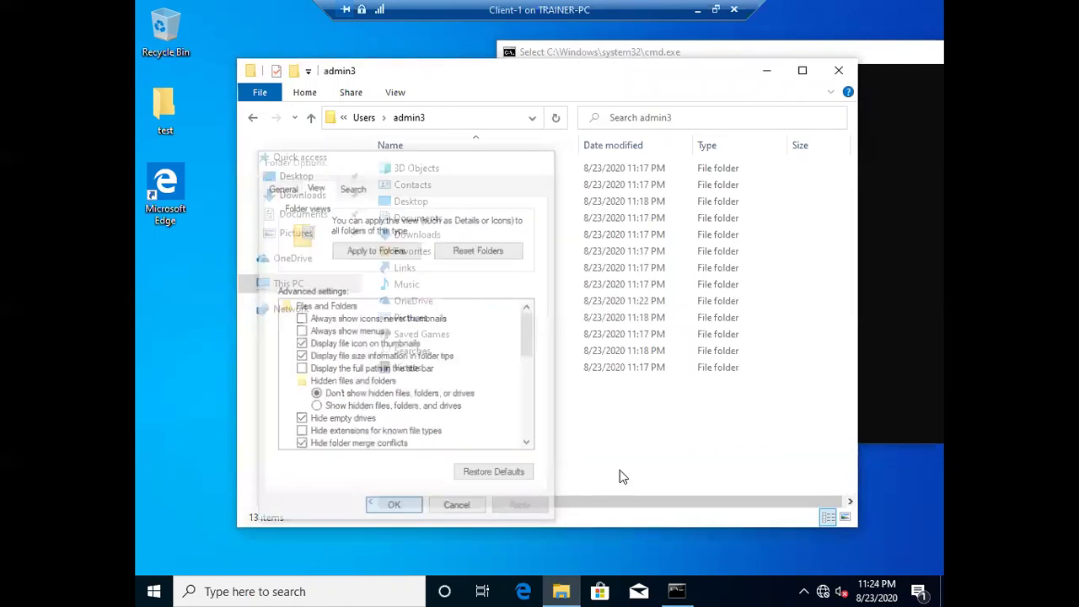
# - Switch Folder Options back to 'Show hidden files' and reselect the reappeared NTUSER.DAT
pyautogui.click(395, 93)
pyautogui.click(826, 128)
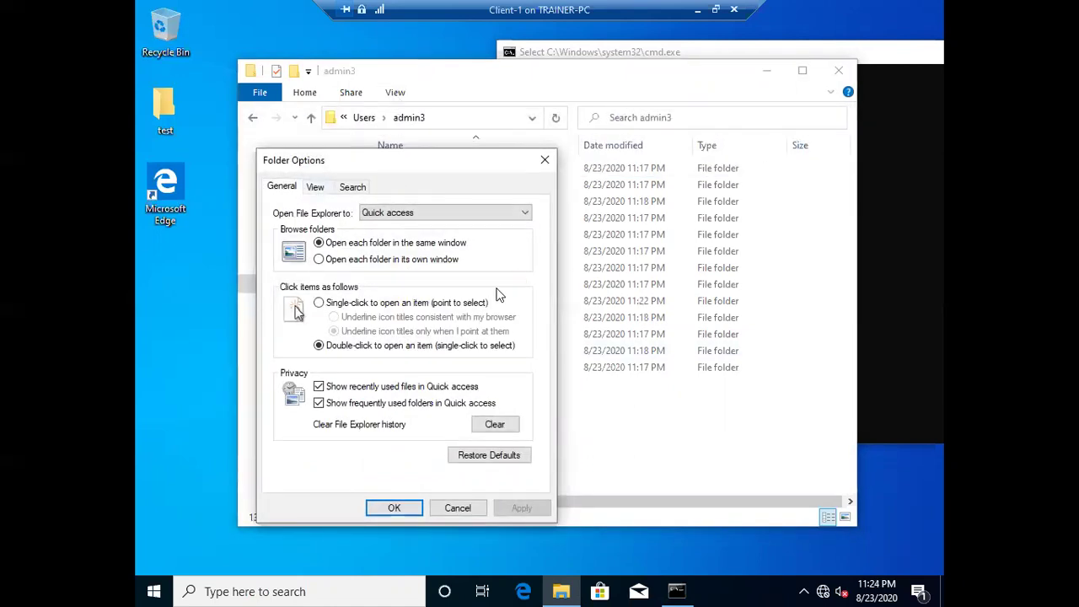
pyautogui.click(316, 187)
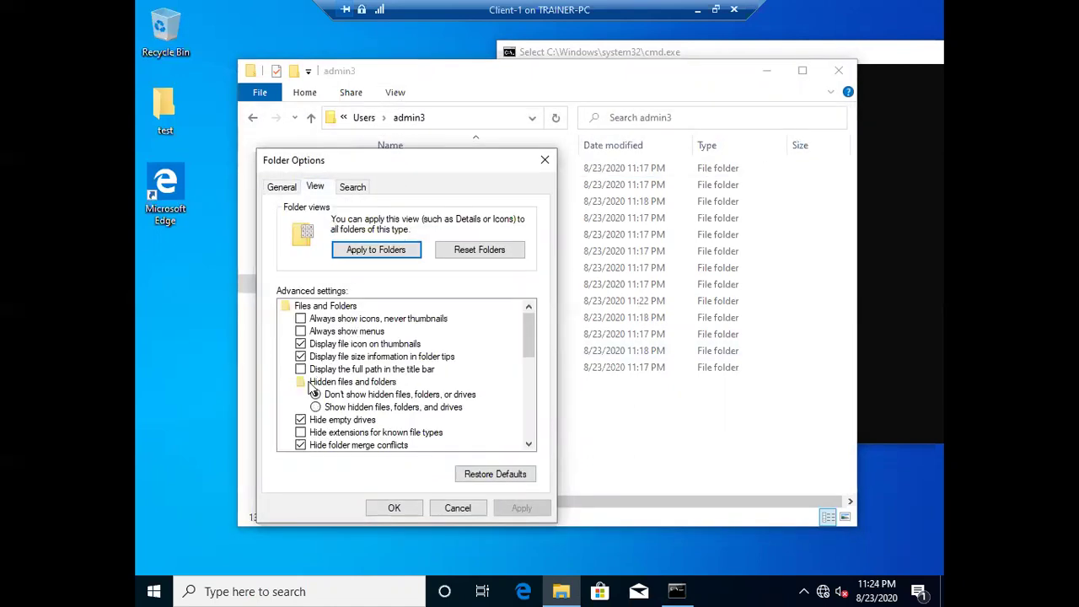
pyautogui.click(316, 408)
pyautogui.click(515, 509)
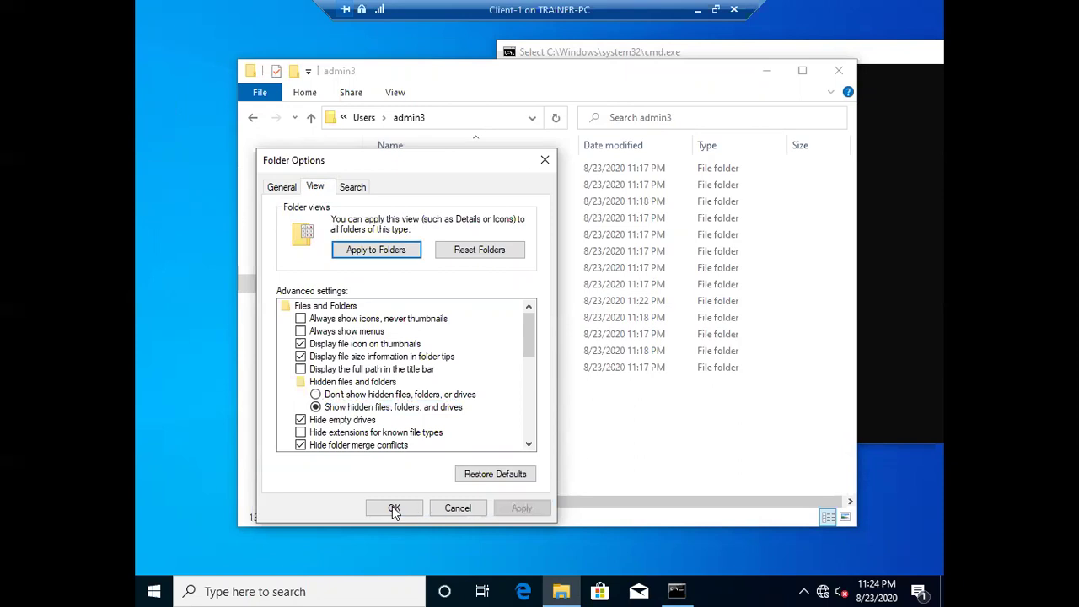
pyautogui.click(394, 508)
pyautogui.click(447, 418)
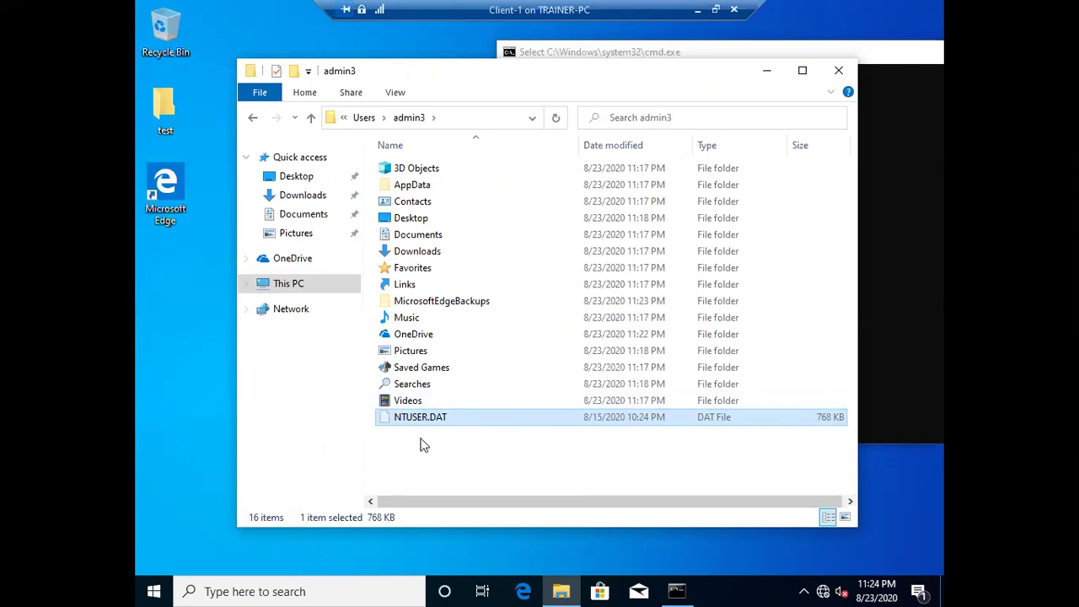
# - Move the command prompt window over Explorer and start a search on Client-1
pyautogui.click(930, 289)
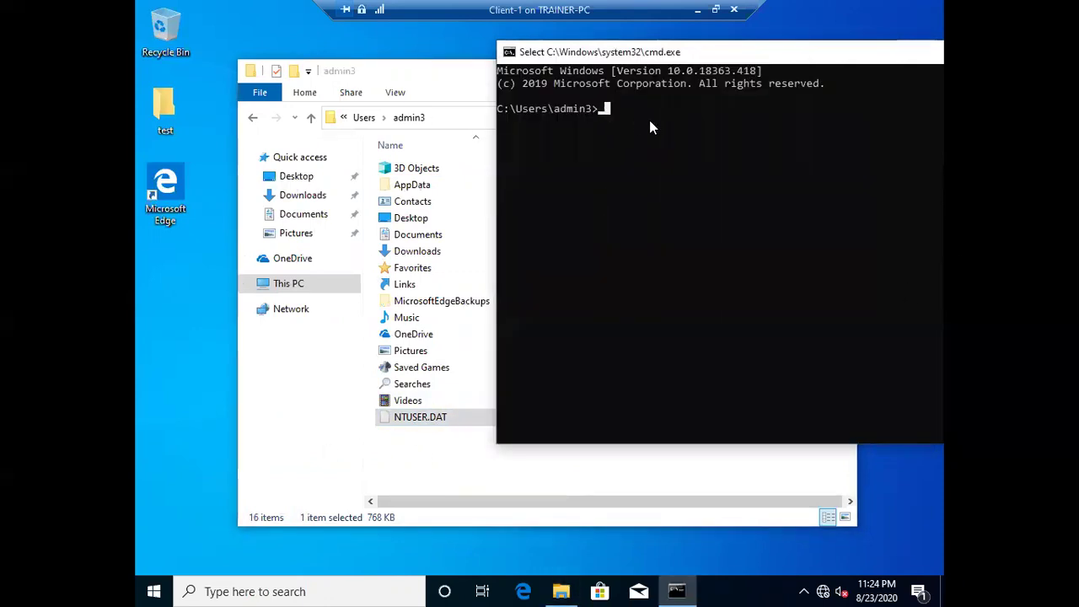
pyautogui.moveTo(706, 52); pyautogui.dragTo(604, 58)
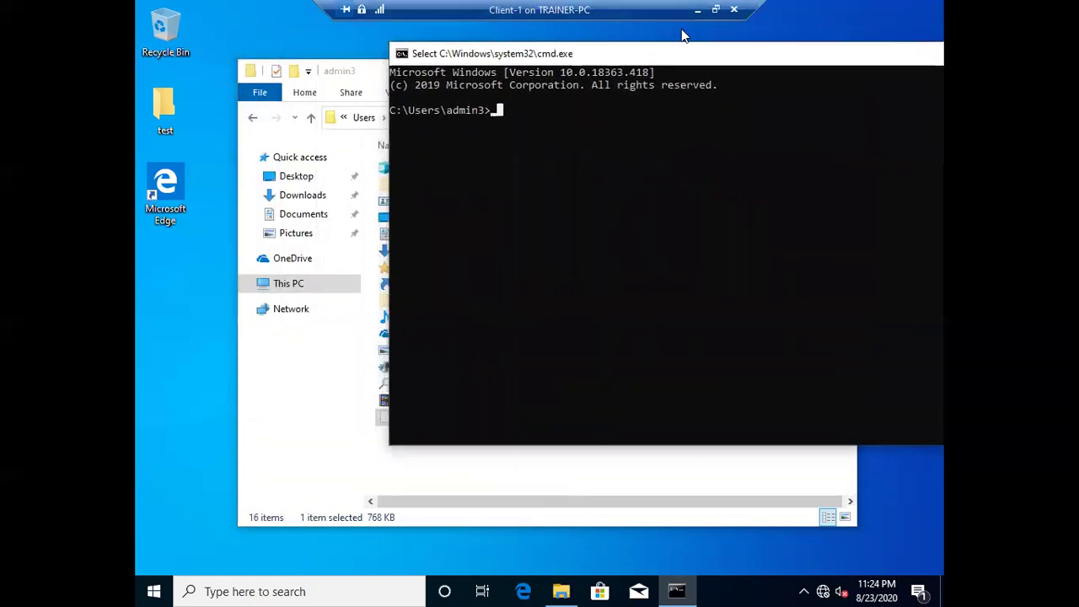
pyautogui.click(320, 591)
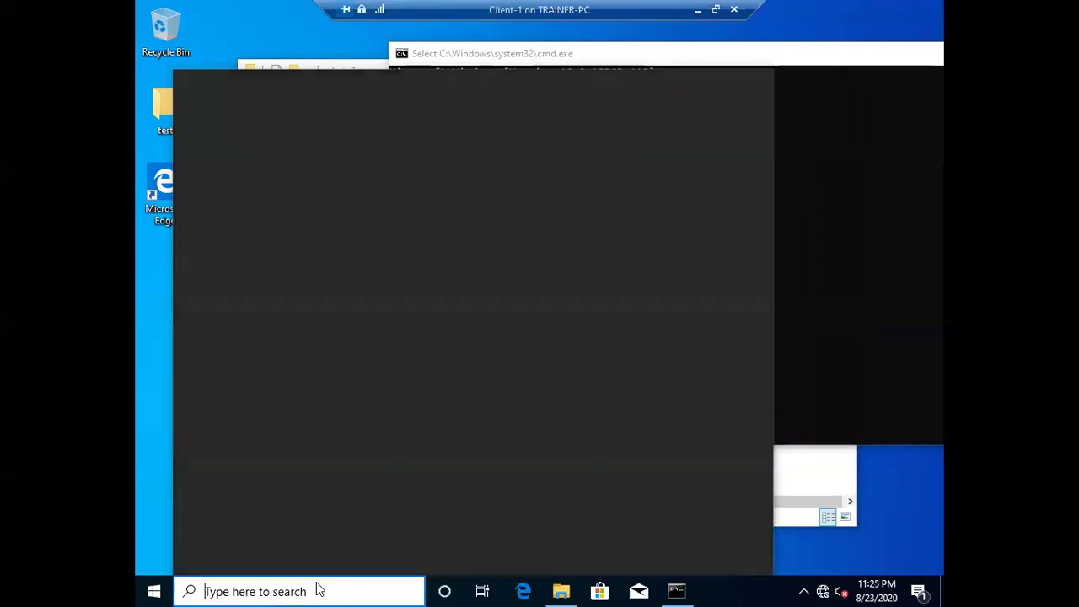
# - Launch Registry Editor from Run, correcting the failed regedit.msc name to regedit
pyautogui.press('super+r')
pyautogui.write('regedit.msc')
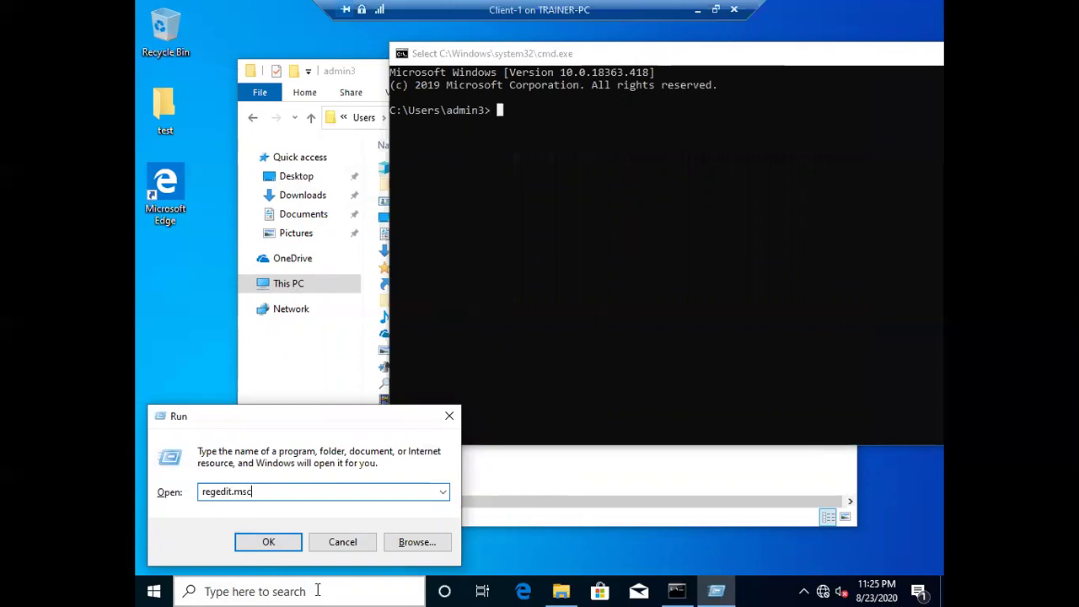
pyautogui.press('Return')
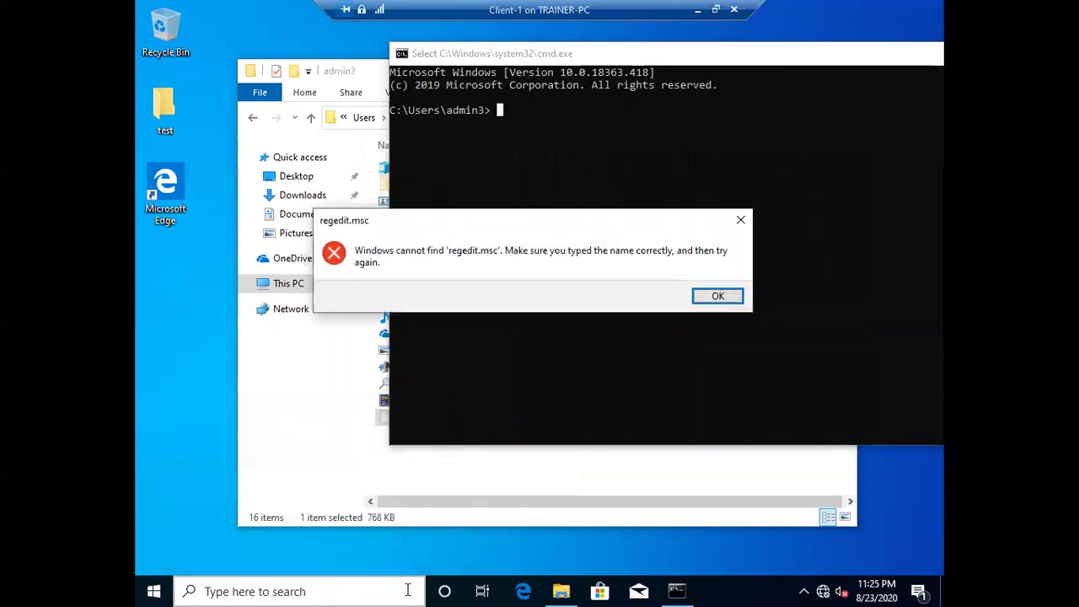
pyautogui.click(717, 296)
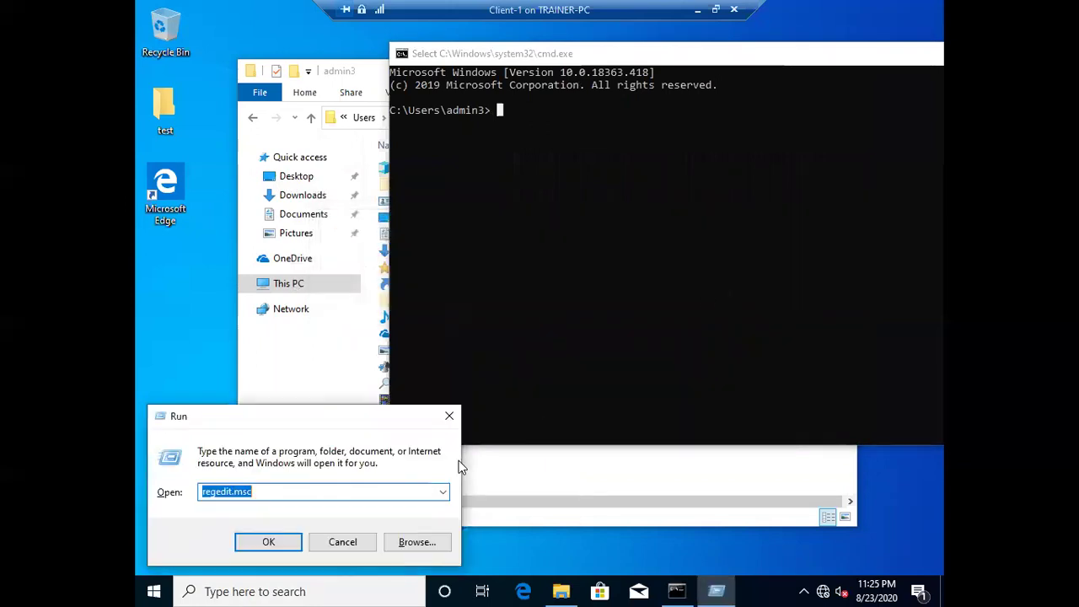
pyautogui.click(266, 493)
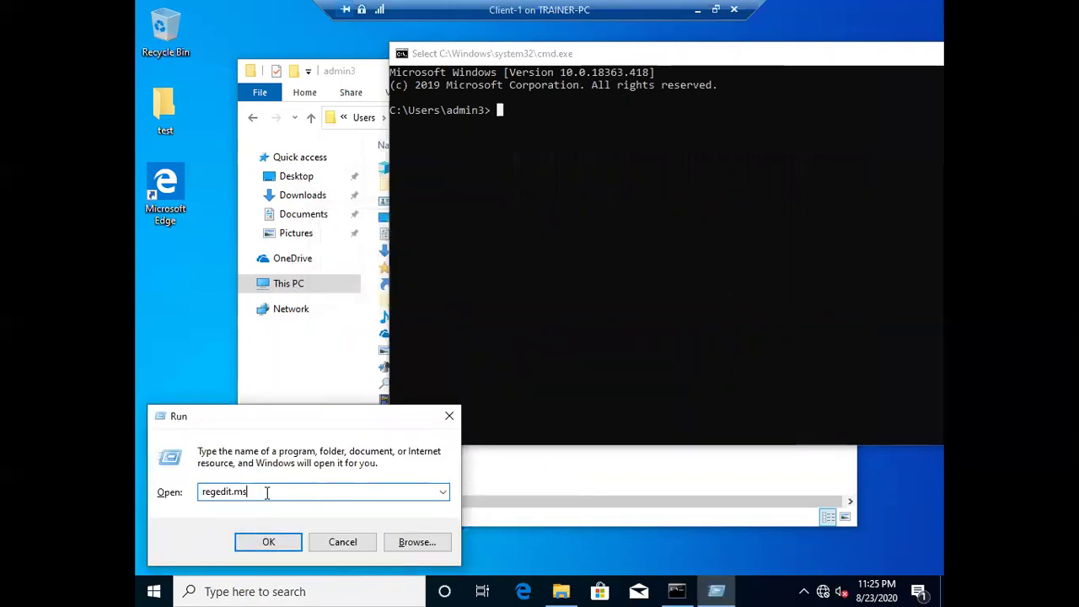
pyautogui.press('Return')
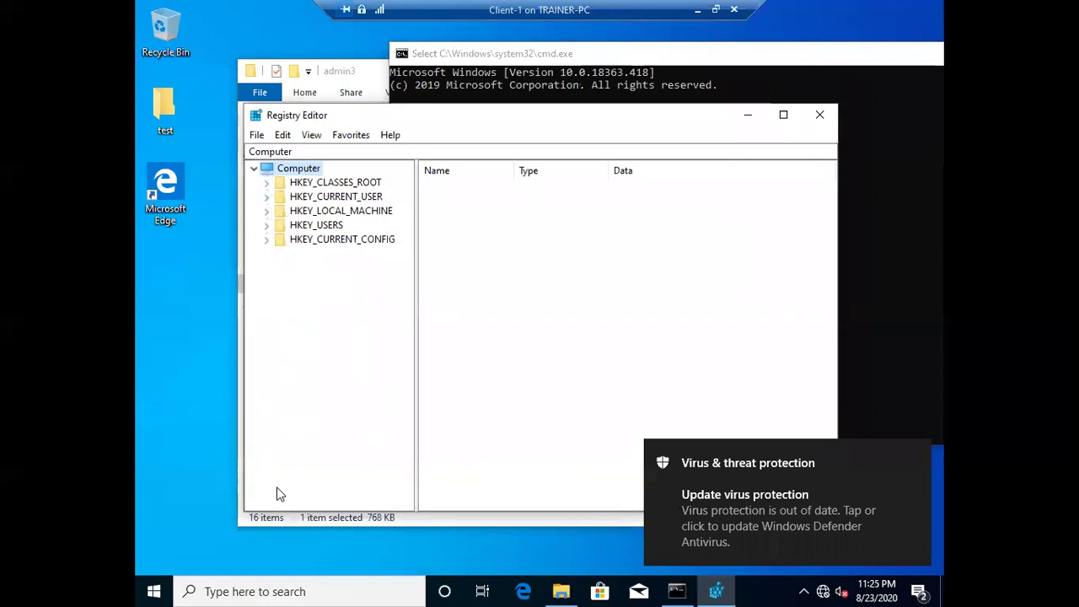
# - Maximize Registry Editor, expand HKEY_USERS, and hit access denied on another user's SID key
pyautogui.click(783, 115)
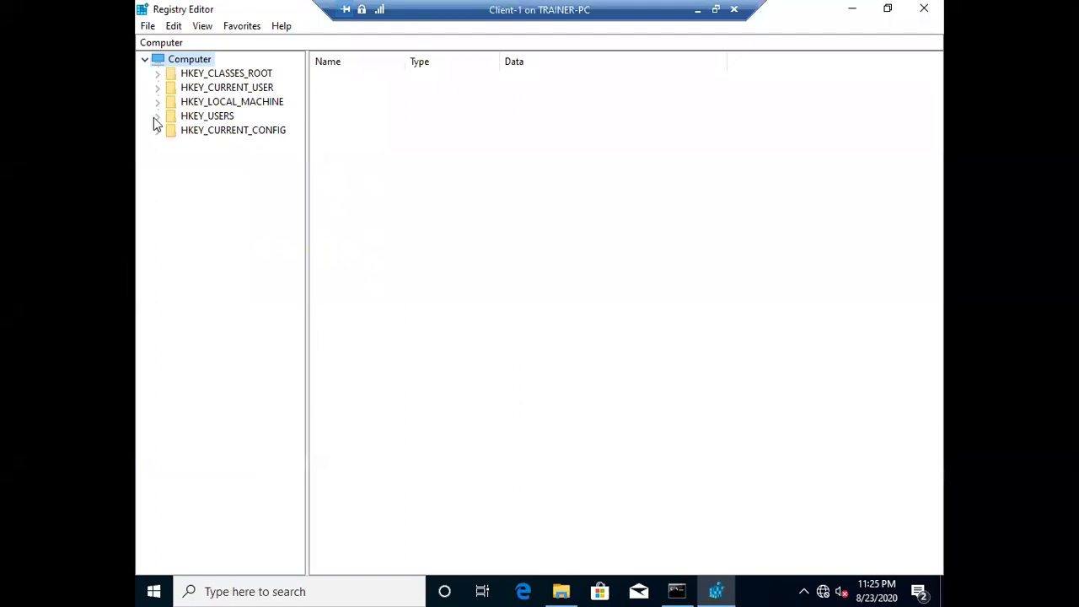
pyautogui.click(158, 117)
pyautogui.moveTo(306, 143); pyautogui.dragTo(484, 174)
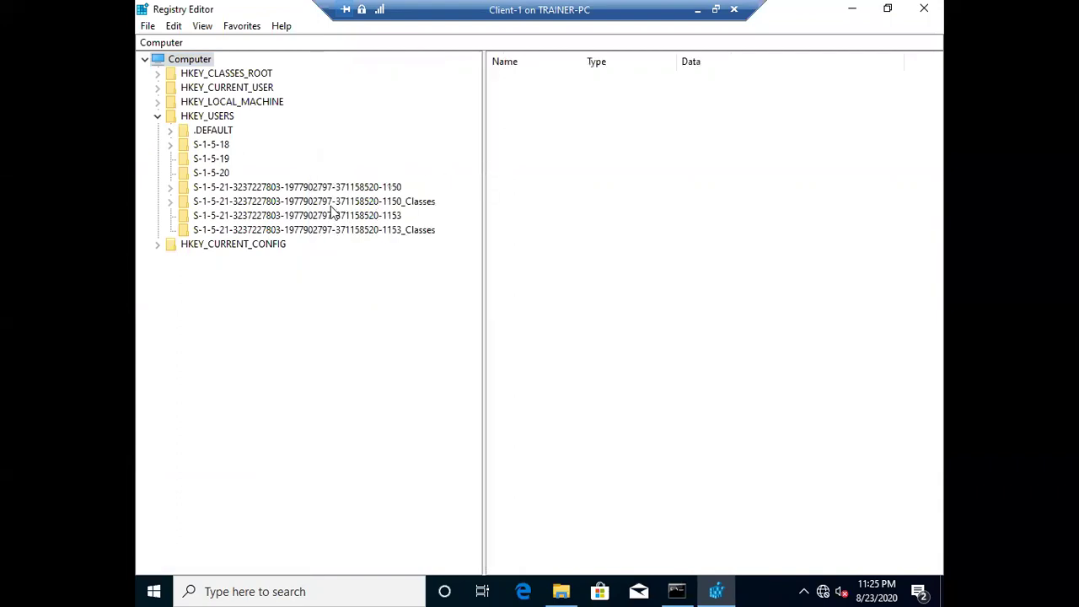
pyautogui.click(330, 215)
pyautogui.click(668, 308)
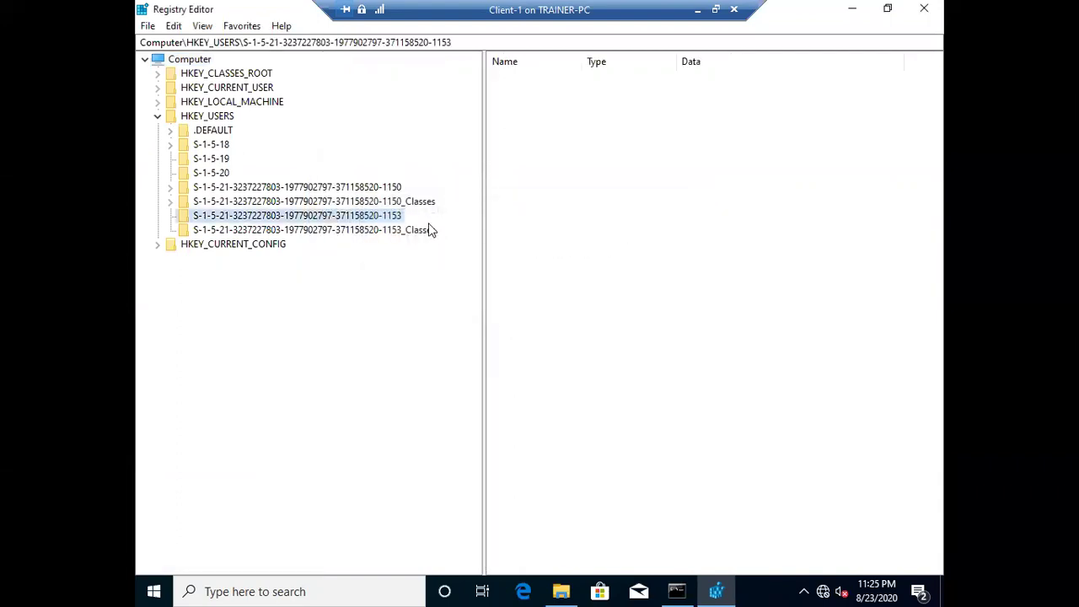
# - Inspect admin3's SID key and .DEFAULT, retry the denied key, then return to Command Prompt
pyautogui.click(384, 188)
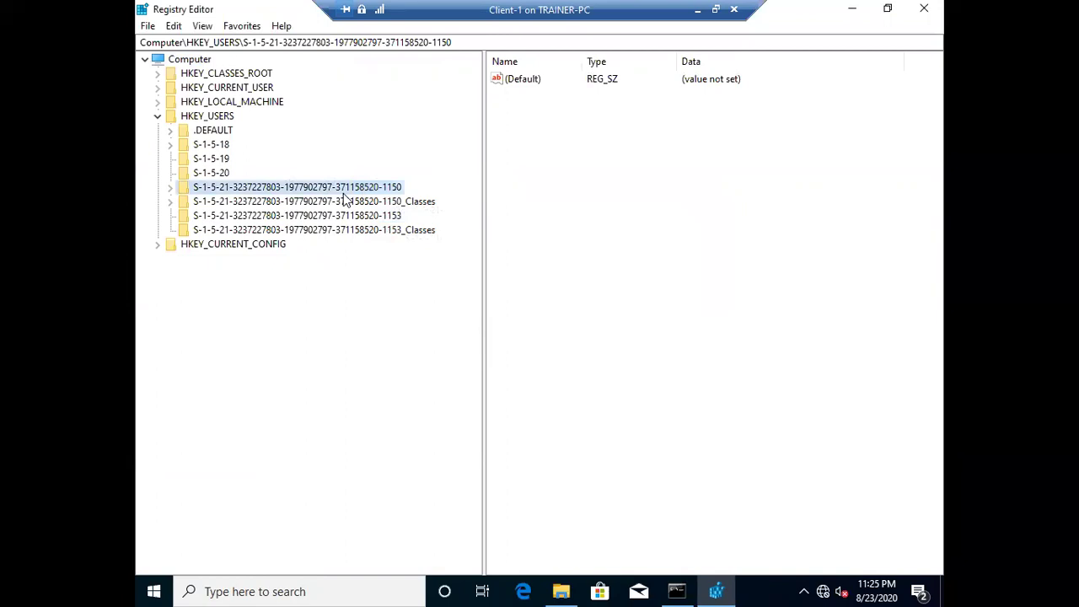
pyautogui.click(170, 130)
pyautogui.click(211, 132)
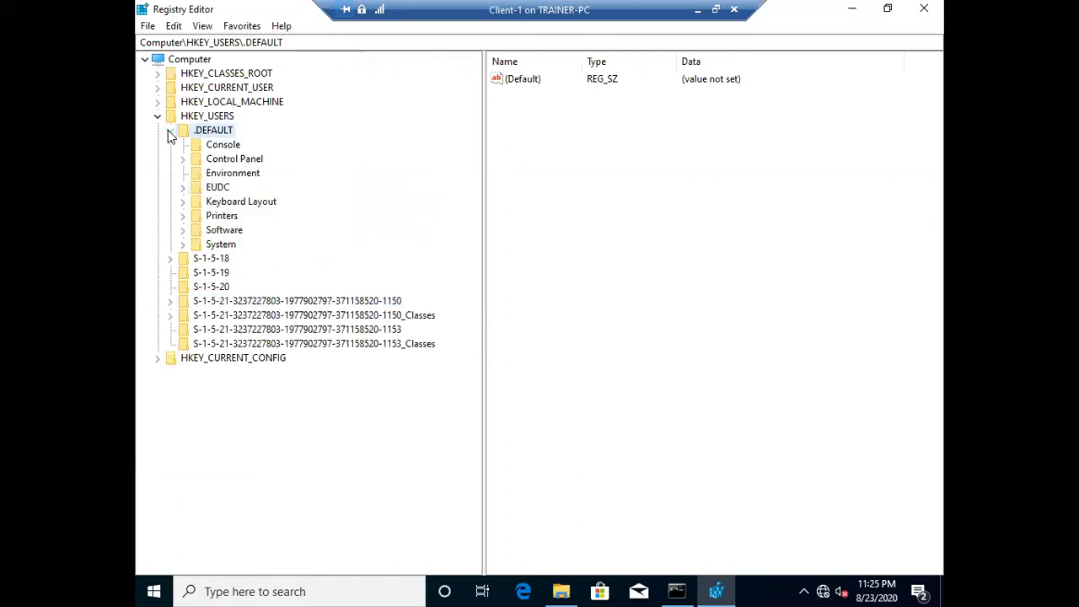
pyautogui.click(170, 131)
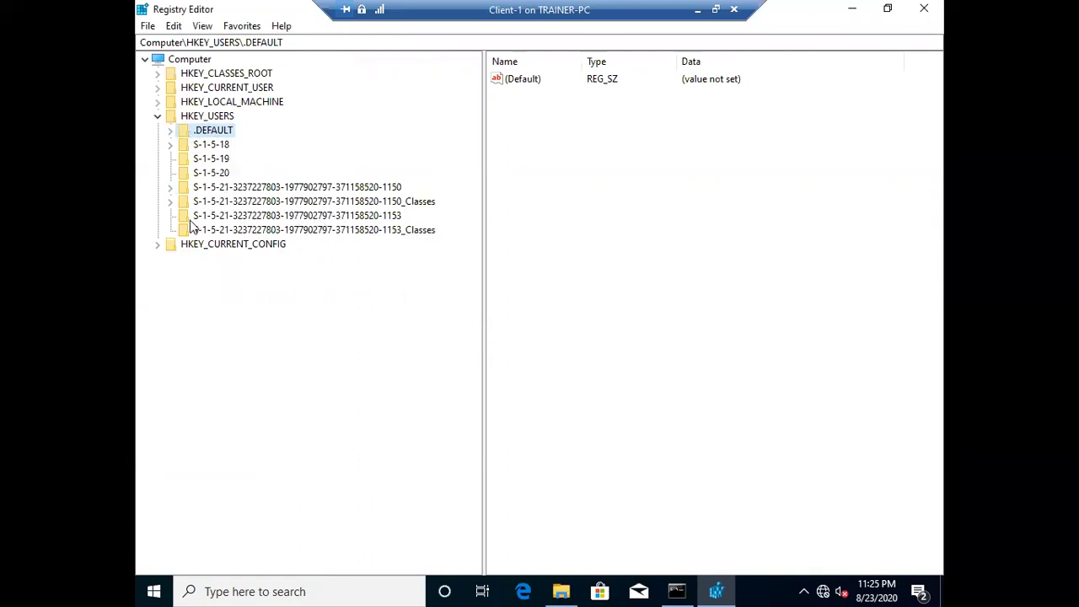
pyautogui.click(230, 217)
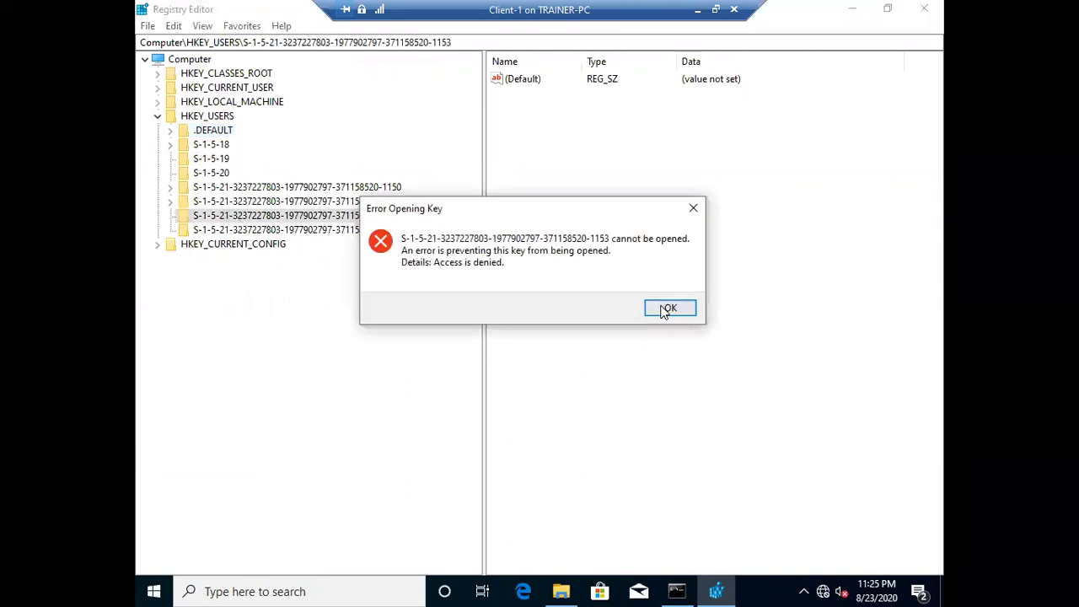
pyautogui.click(666, 308)
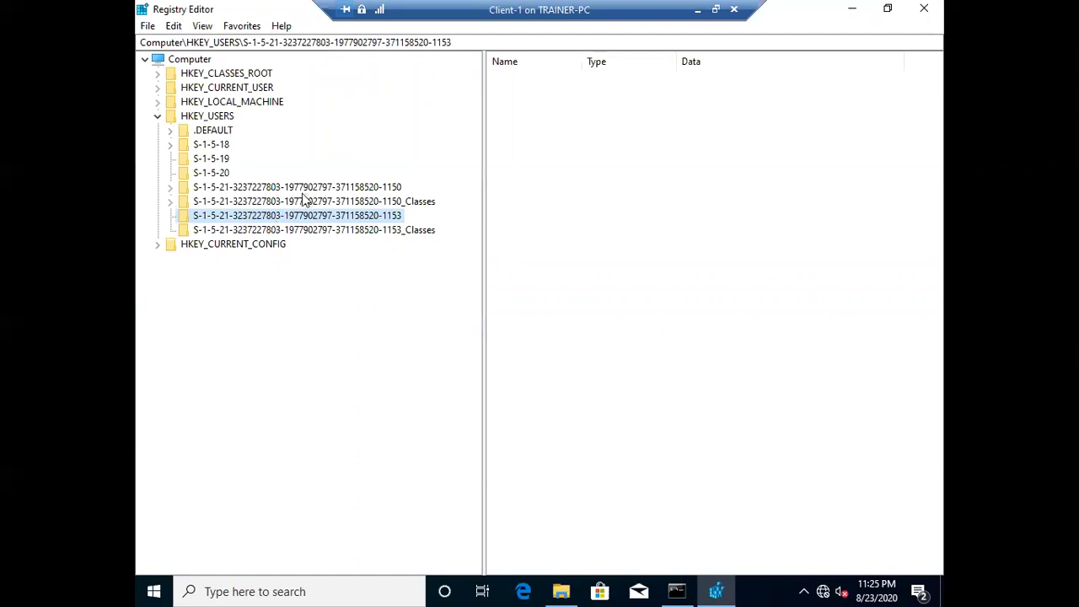
pyautogui.click(677, 591)
pyautogui.click(557, 161)
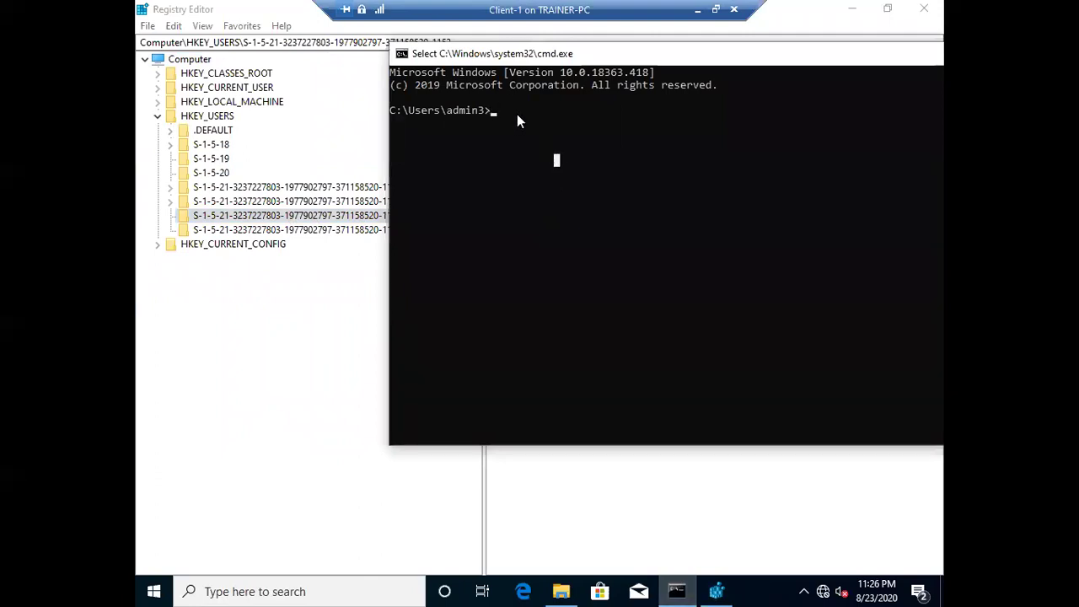
# - Run 'wmic useraccount get name,sid' to list every account with its SID
pyautogui.write('wmic')
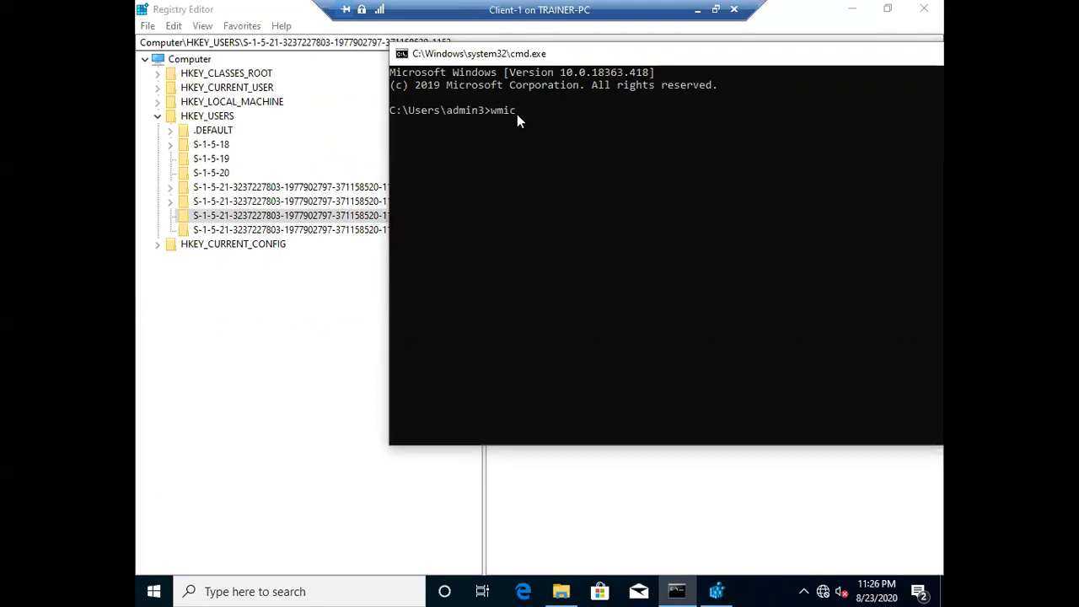
pyautogui.write('useraccount get name,sid')
pyautogui.press('Return')
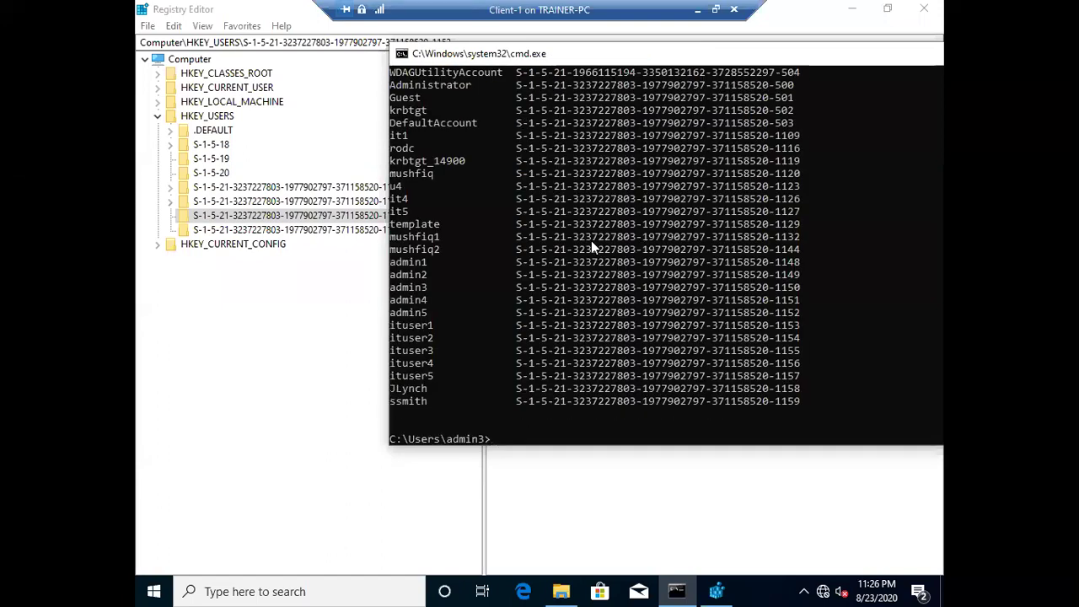
pyautogui.scroll(3, 772, 308)
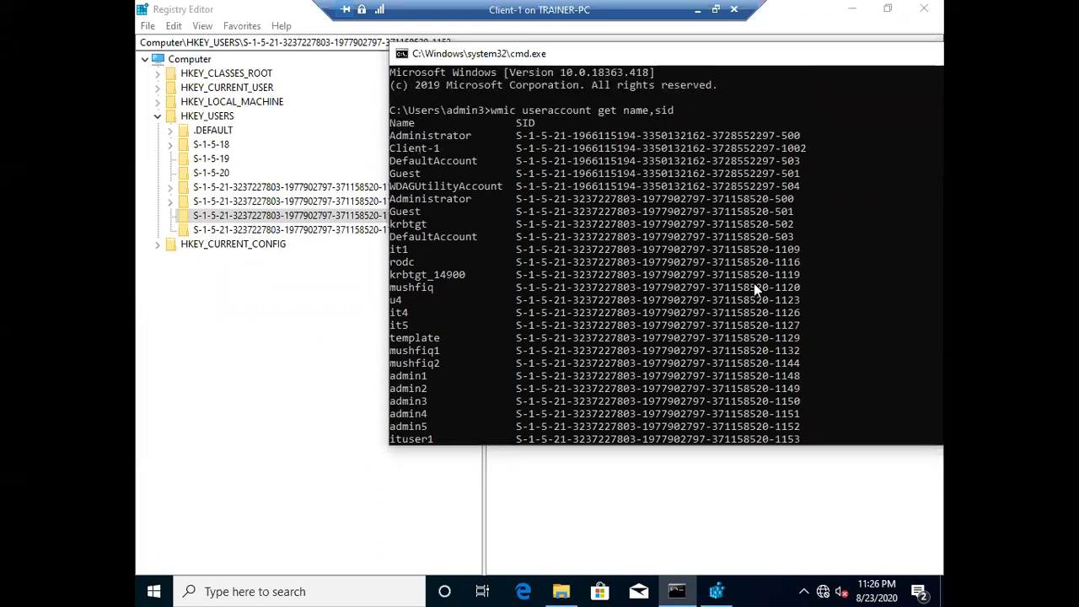
pyautogui.scroll(-3, 659, 218)
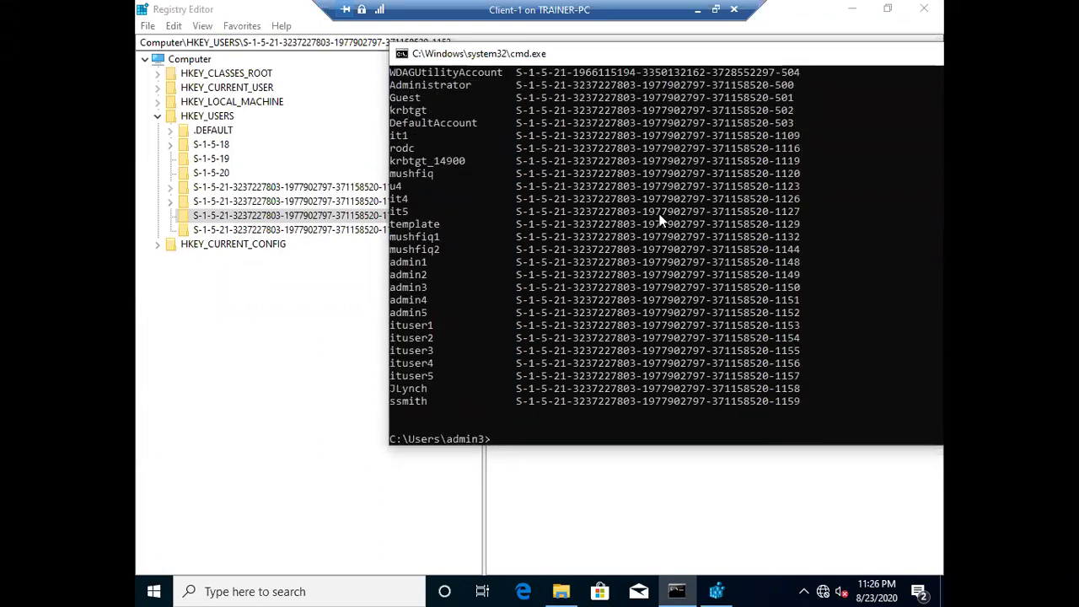
pyautogui.scroll(-3, 659, 218)
pyautogui.scroll(6, 659, 218)
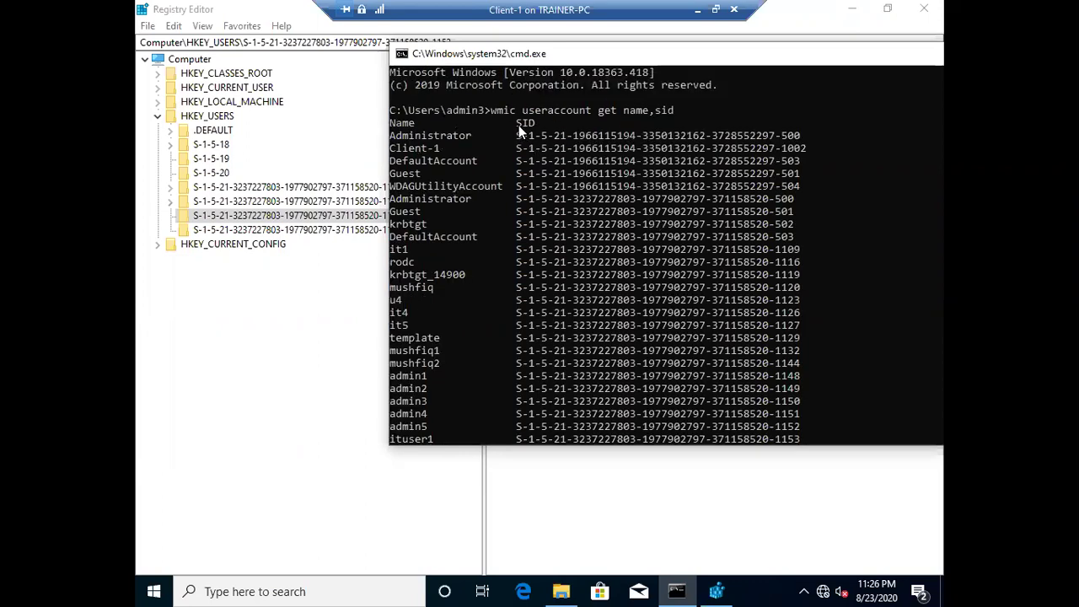
# - Highlight admin3 and its SID ending, then move the console aside to reveal registry keys
pyautogui.moveTo(515, 134); pyautogui.dragTo(816, 213)
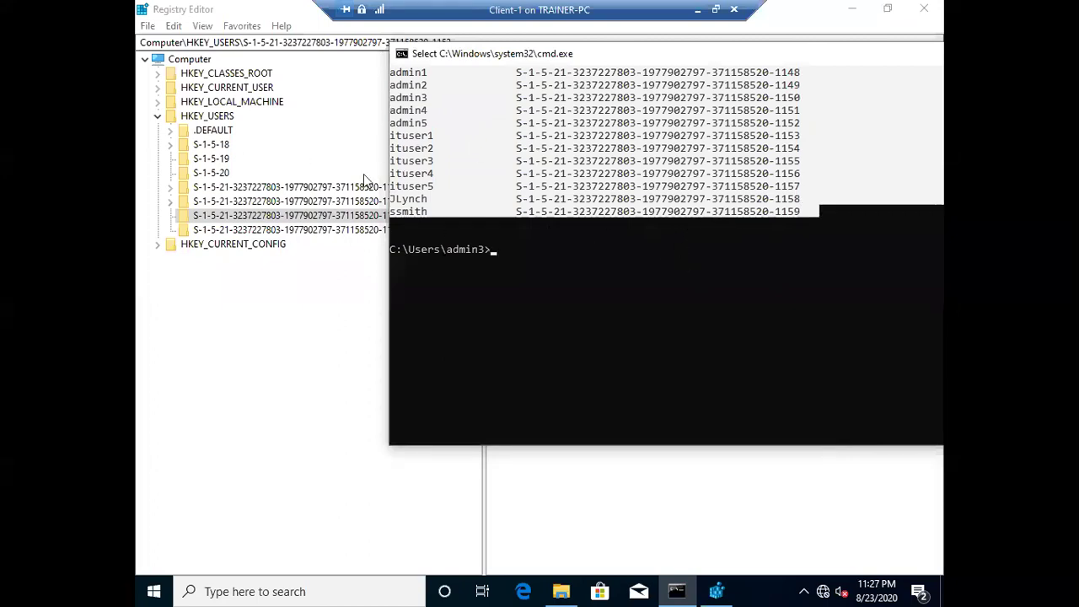
pyautogui.click(602, 151)
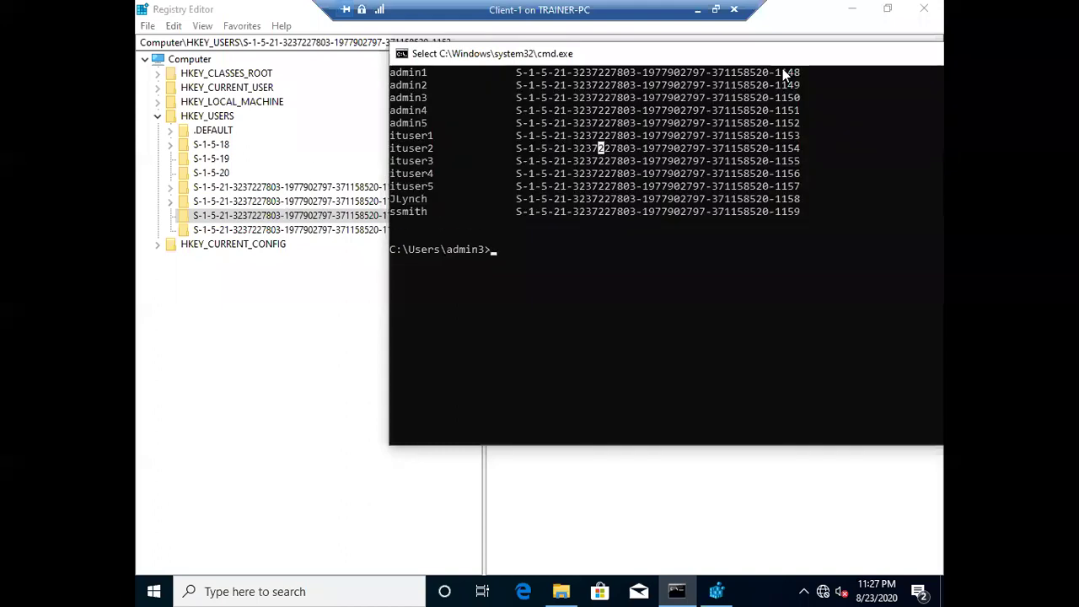
pyautogui.scroll(2, 460, 222)
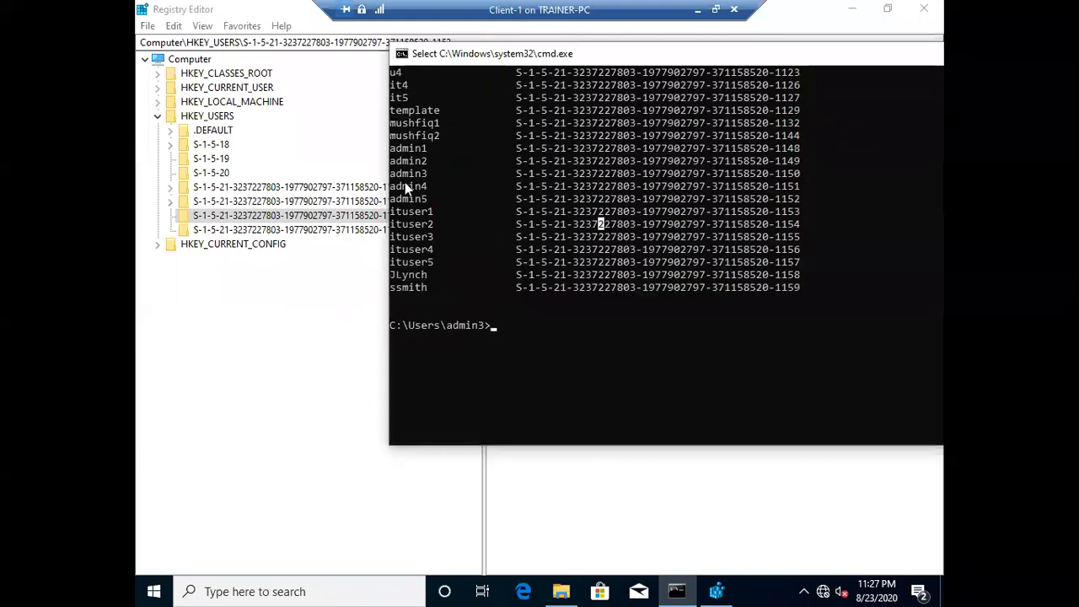
pyautogui.moveTo(392, 172); pyautogui.dragTo(425, 178)
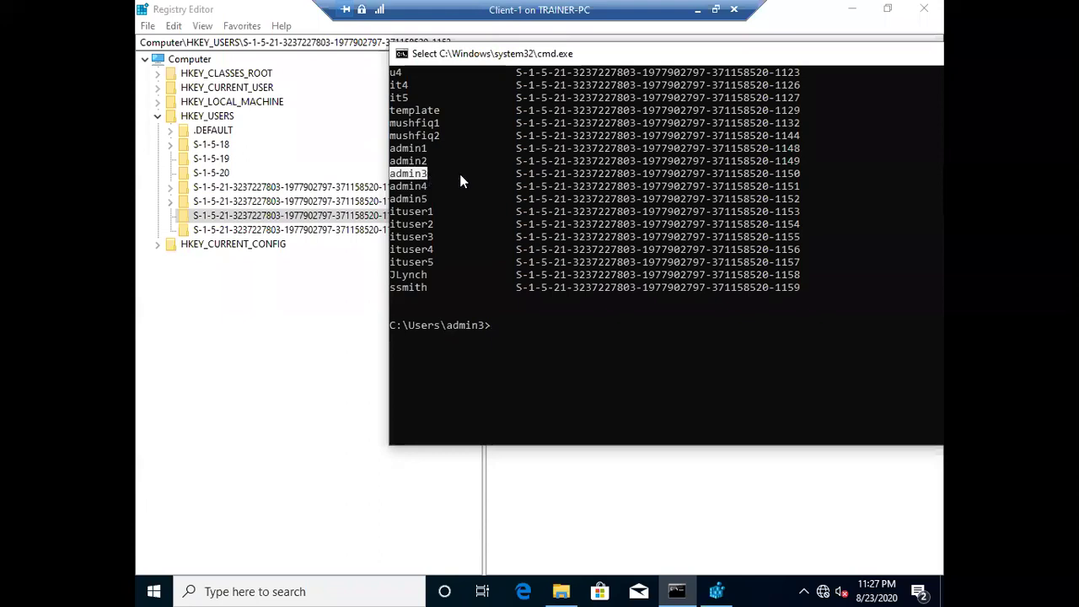
pyautogui.click(512, 172)
pyautogui.moveTo(718, 174); pyautogui.dragTo(799, 179)
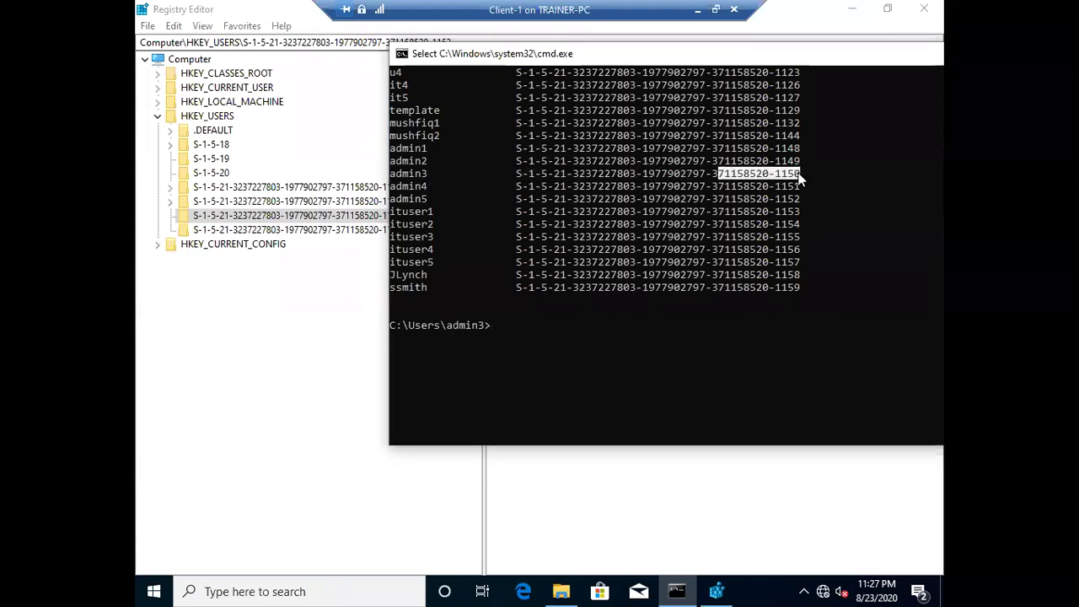
pyautogui.moveTo(745, 59); pyautogui.dragTo(823, 88)
# - Select and expand admin3's -1150 SID key, briefly checking the profile folder
pyautogui.click(394, 187)
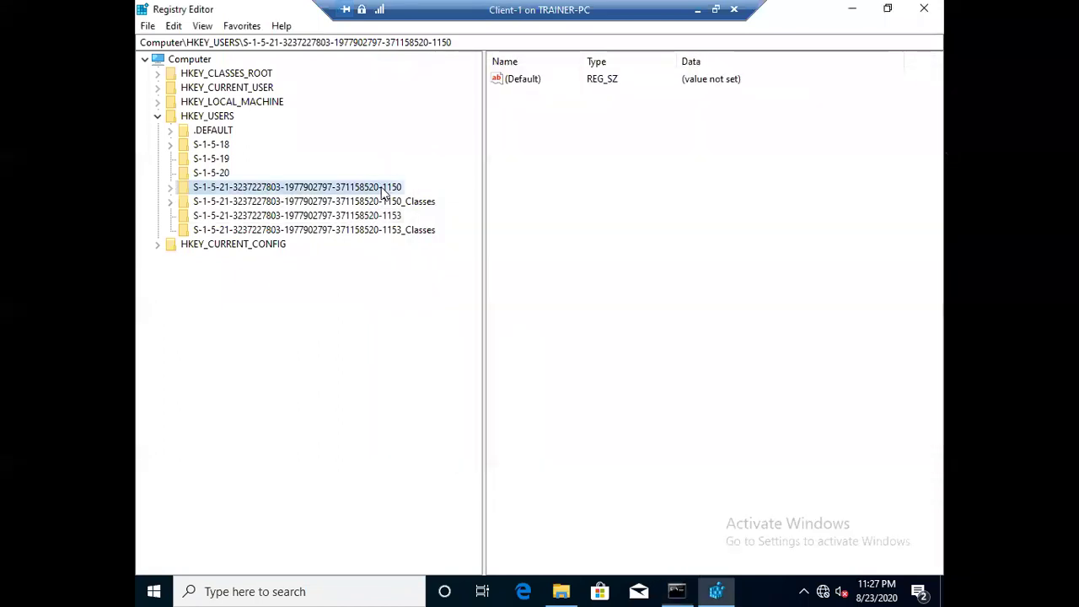
pyautogui.click(170, 188)
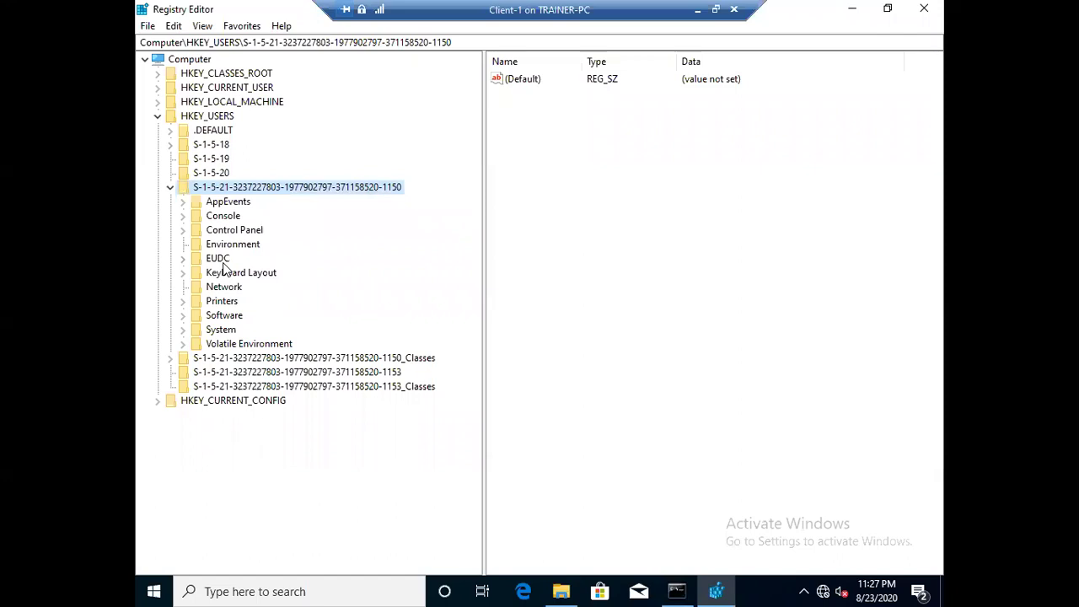
pyautogui.click(560, 591)
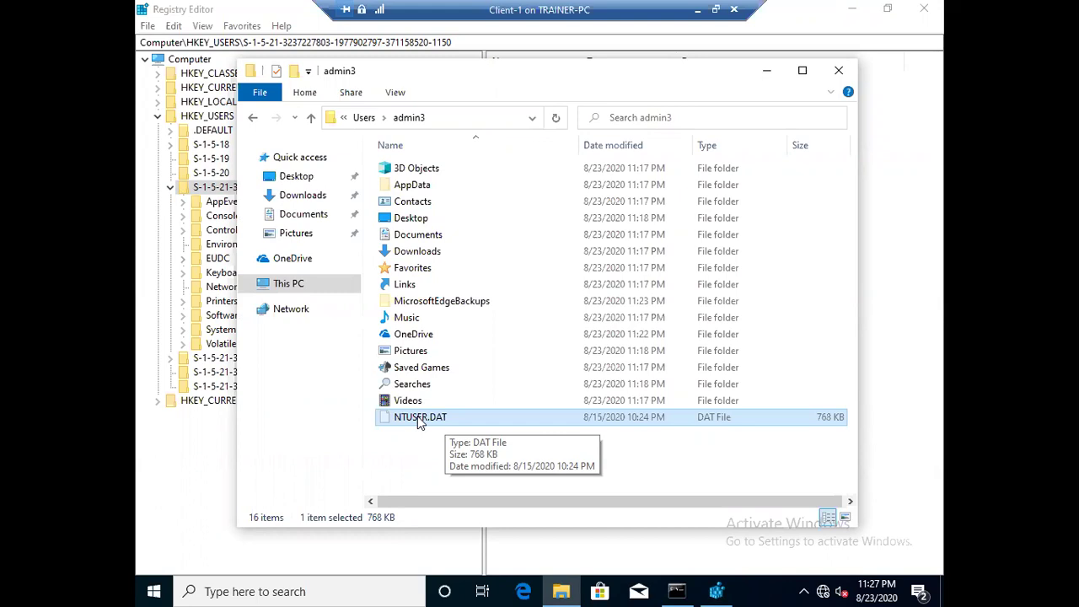
pyautogui.click(767, 70)
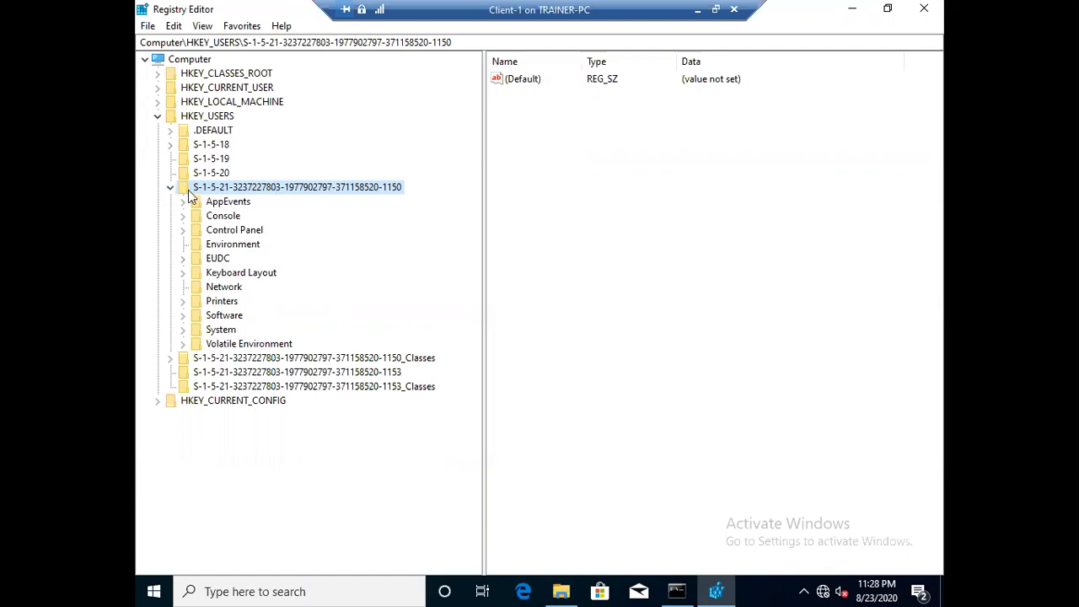
# - Compare HKEY_CURRENT_USER with admin3's SID key, minimize Registry Editor, and restore admin3's profile folder
pyautogui.click(157, 88)
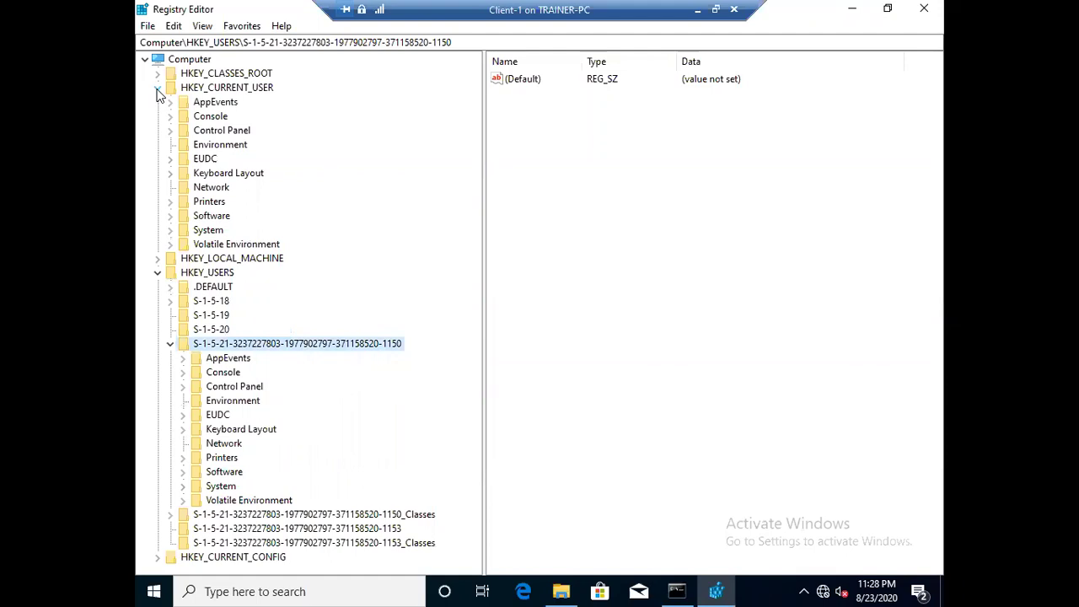
pyautogui.click(238, 90)
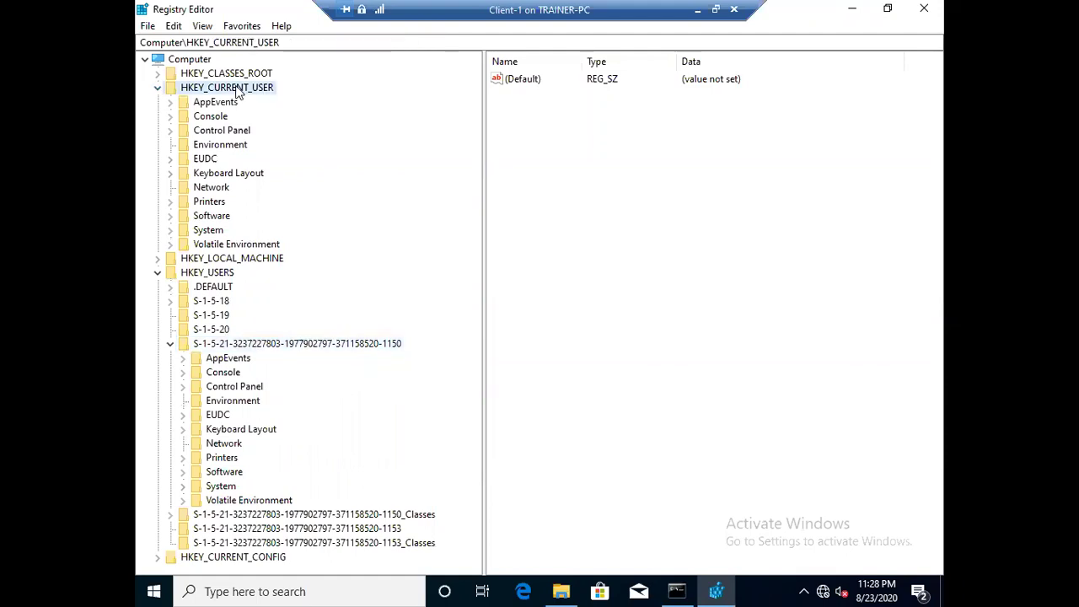
pyautogui.click(158, 88)
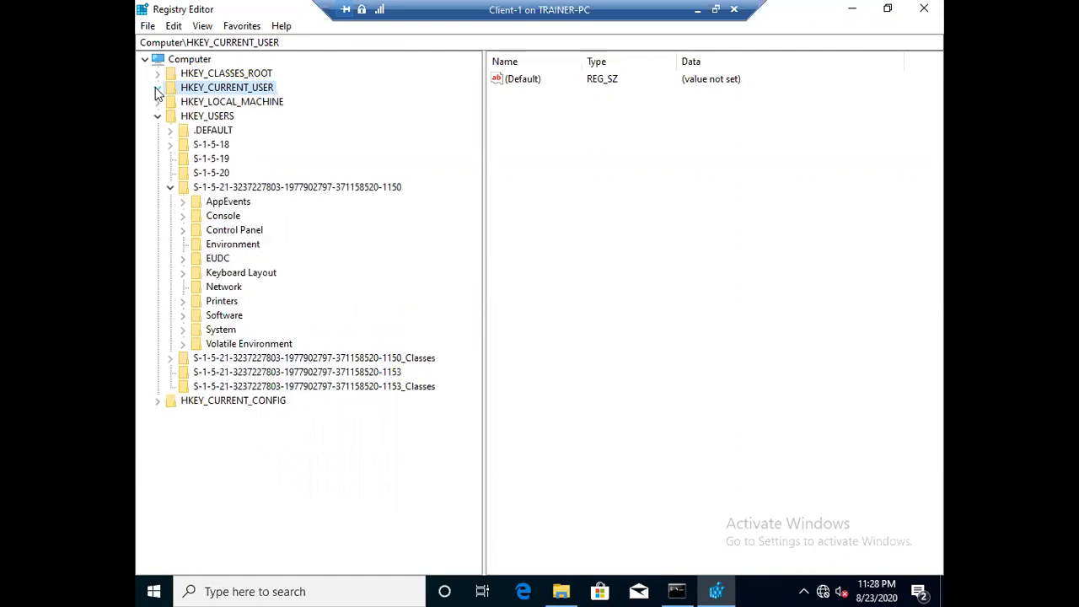
pyautogui.click(257, 187)
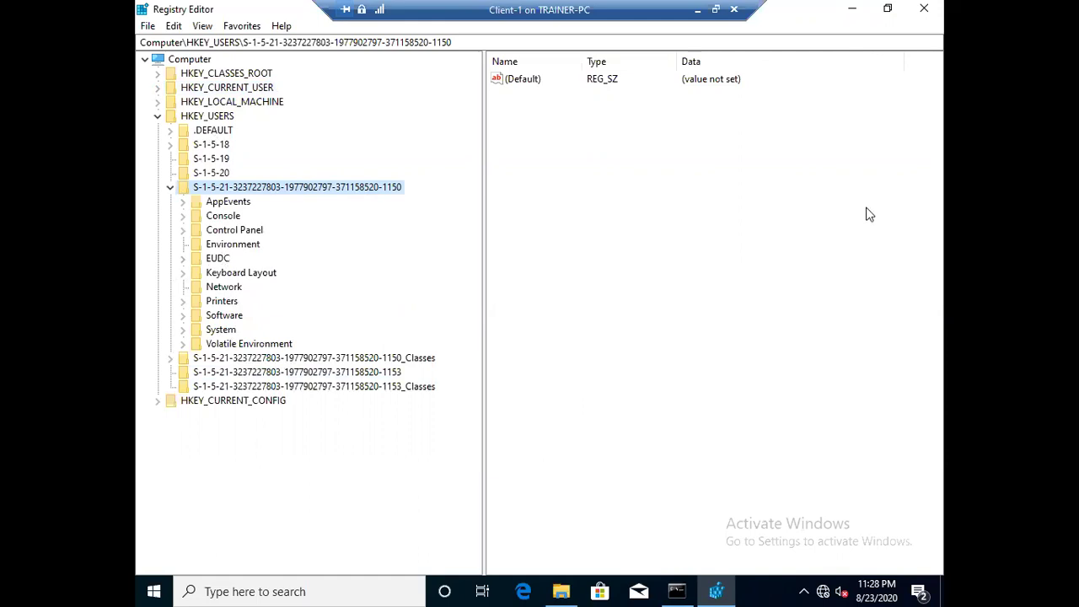
pyautogui.click(849, 10)
pyautogui.click(561, 590)
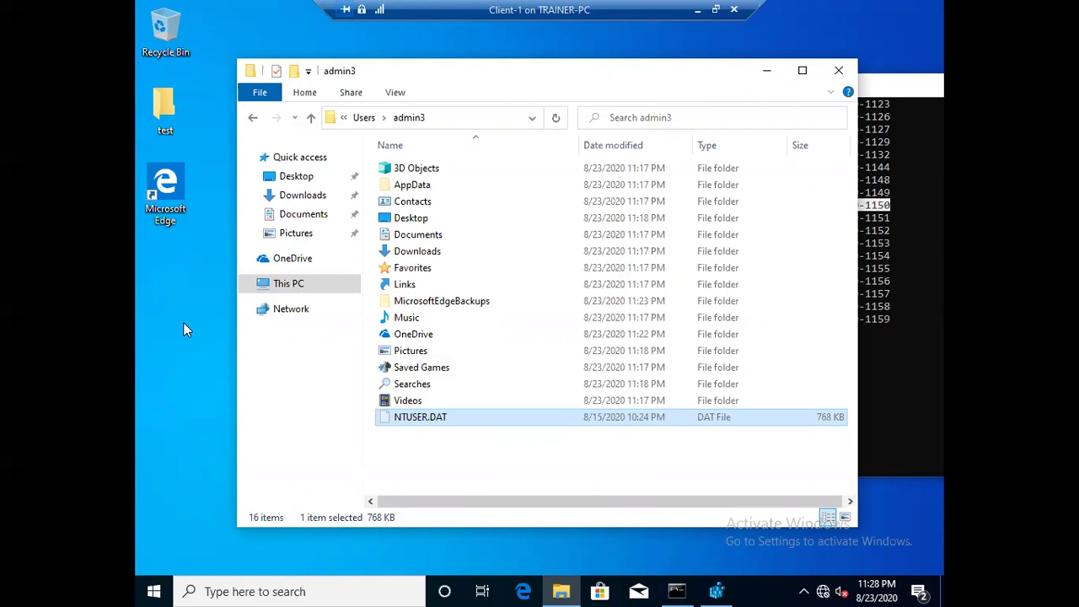
# - Close admin3's folder, recall and highlight the wmic useraccount get name,sid command unrun, then return to Paint
pyautogui.click(843, 71)
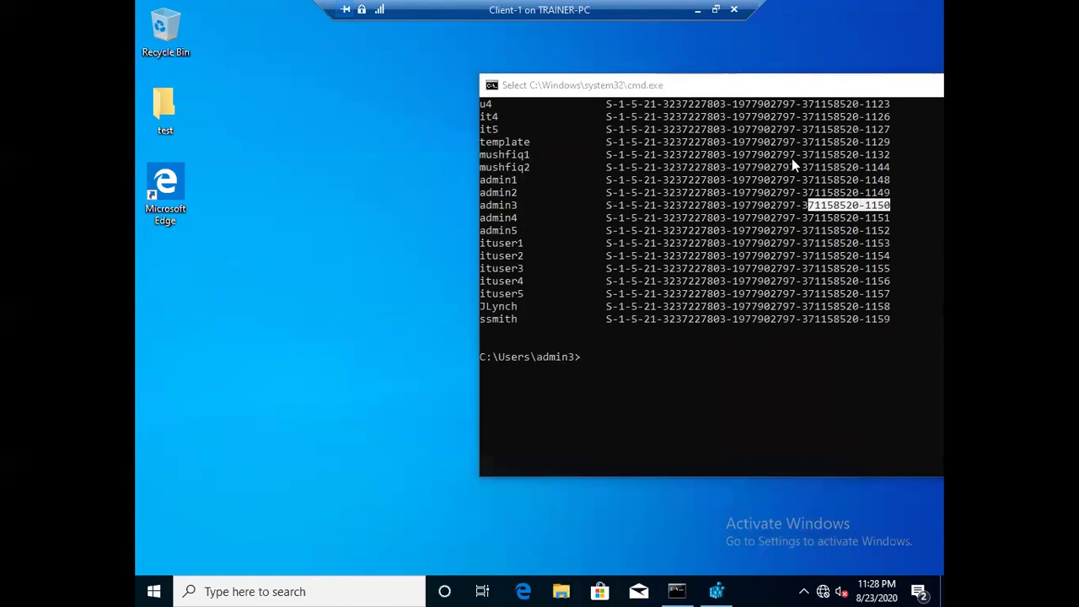
pyautogui.click(634, 384)
pyautogui.write('wmic useraccount get name,sid')
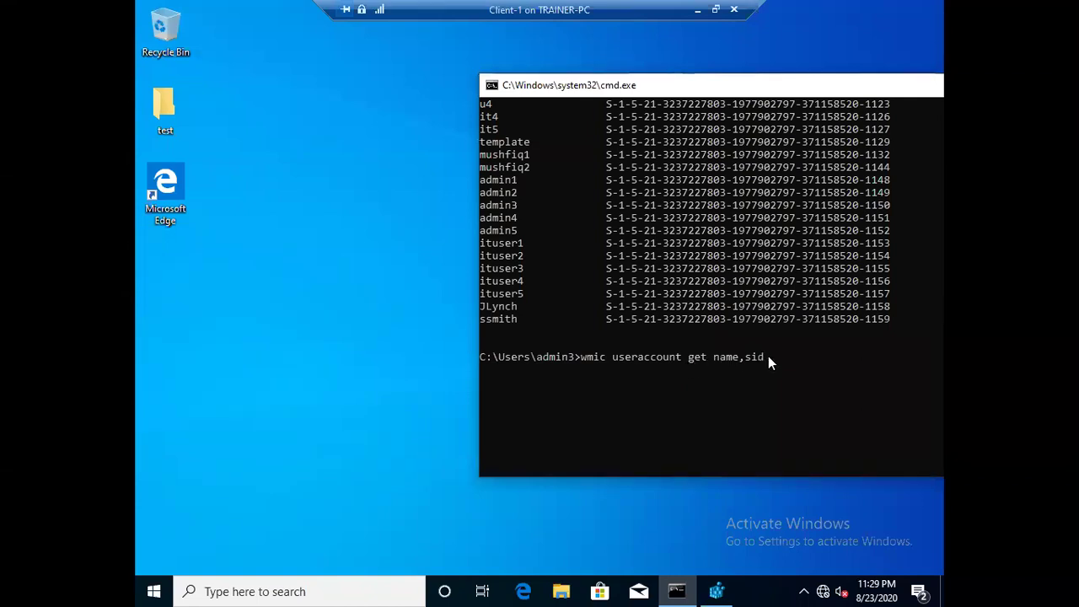
pyautogui.moveTo(767, 356); pyautogui.dragTo(579, 357)
pyautogui.click(580, 358)
pyautogui.click(799, 357)
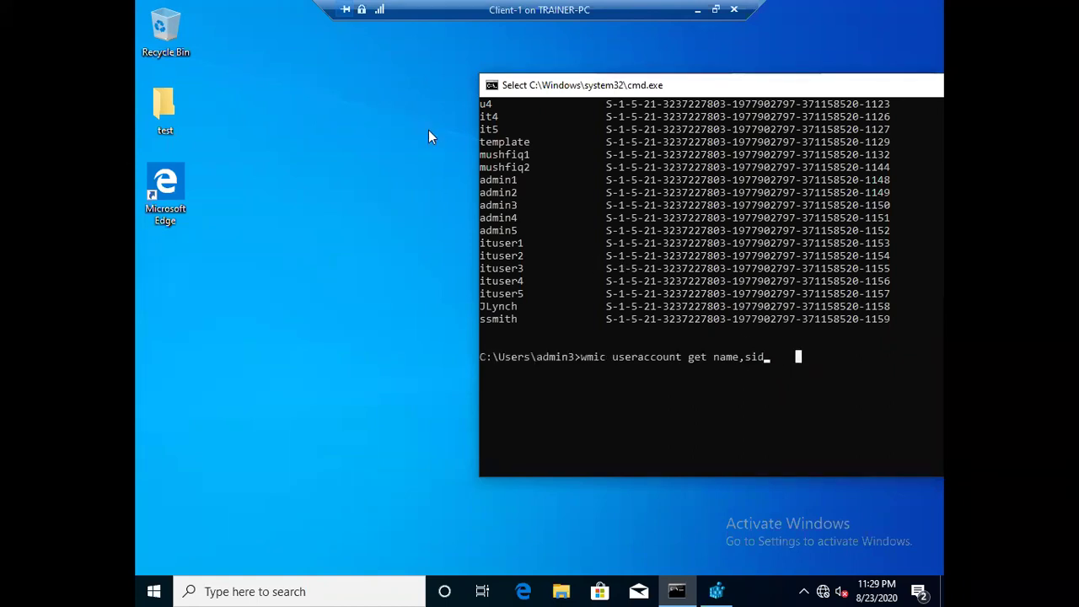
pyautogui.click(781, 23)
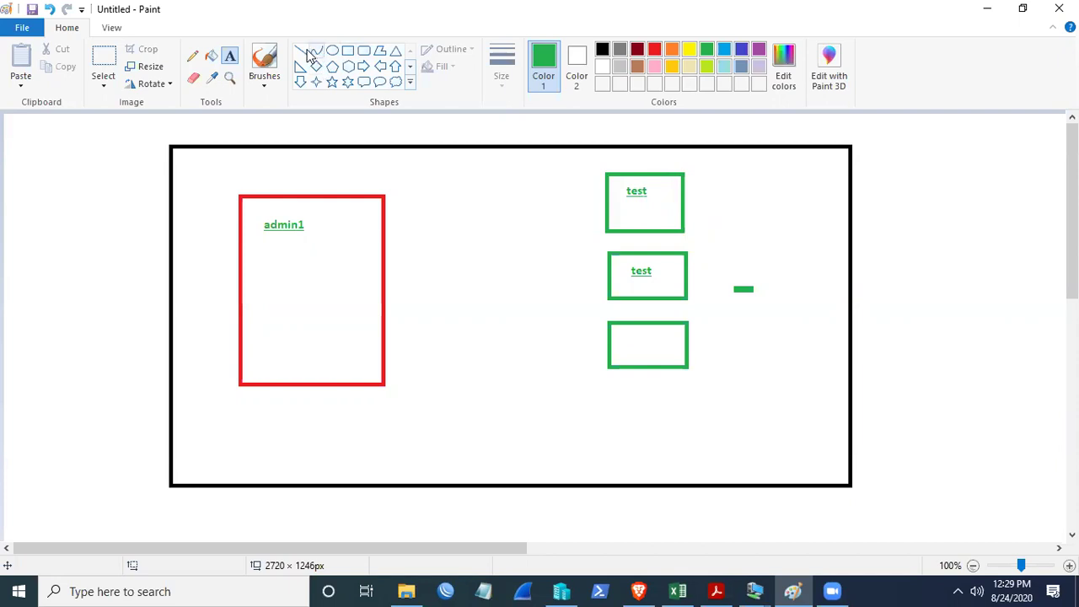
# - Pencil a green folder outline above the red admin1 box and add the text label 'Share'
pyautogui.click(195, 57)
pyautogui.moveTo(248, 165)
pyautogui.mouseDown()
pyautogui.moveTo(270, 190)
pyautogui.moveTo(328, 189)
pyautogui.moveTo(328, 176)
pyautogui.moveTo(258, 178)
pyautogui.moveTo(249, 165)
pyautogui.mouseUp()
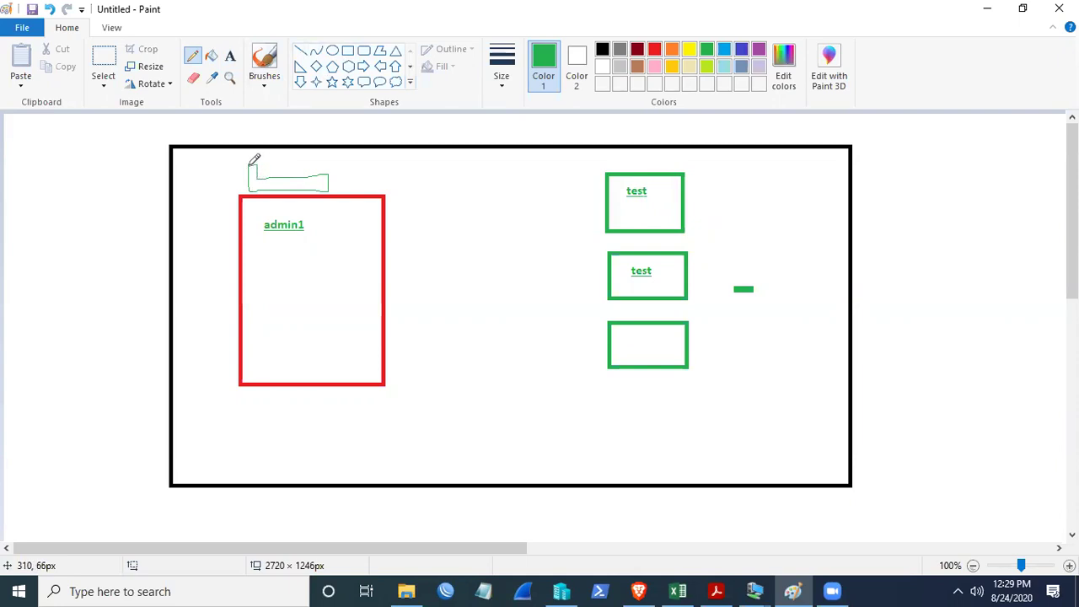
pyautogui.click(229, 55)
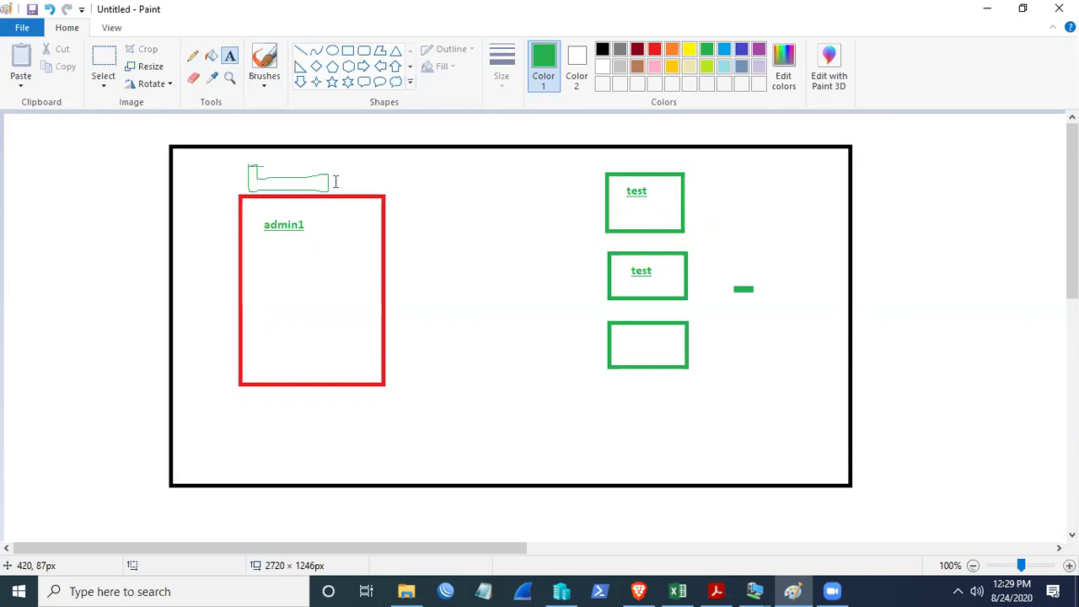
pyautogui.click(333, 173)
pyautogui.write('Share')
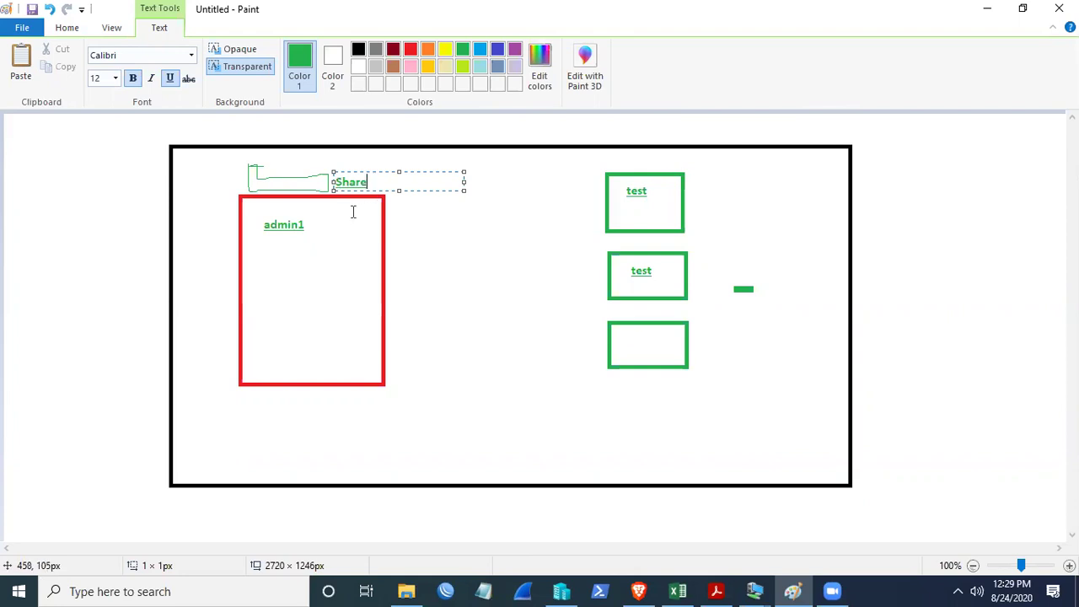
pyautogui.click(424, 221)
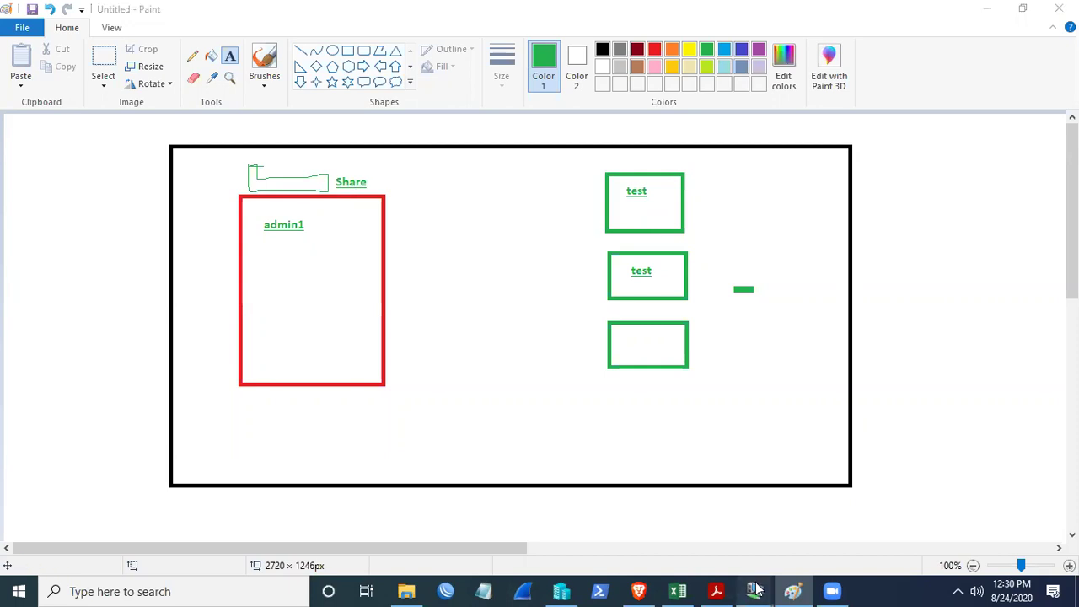
# - On Main-DC, confirm admin1's Profile tab shows an empty profile path, then close and minimize ADUC
pyautogui.moveTo(755, 590)
pyautogui.click(601, 512)
pyautogui.click(330, 590)
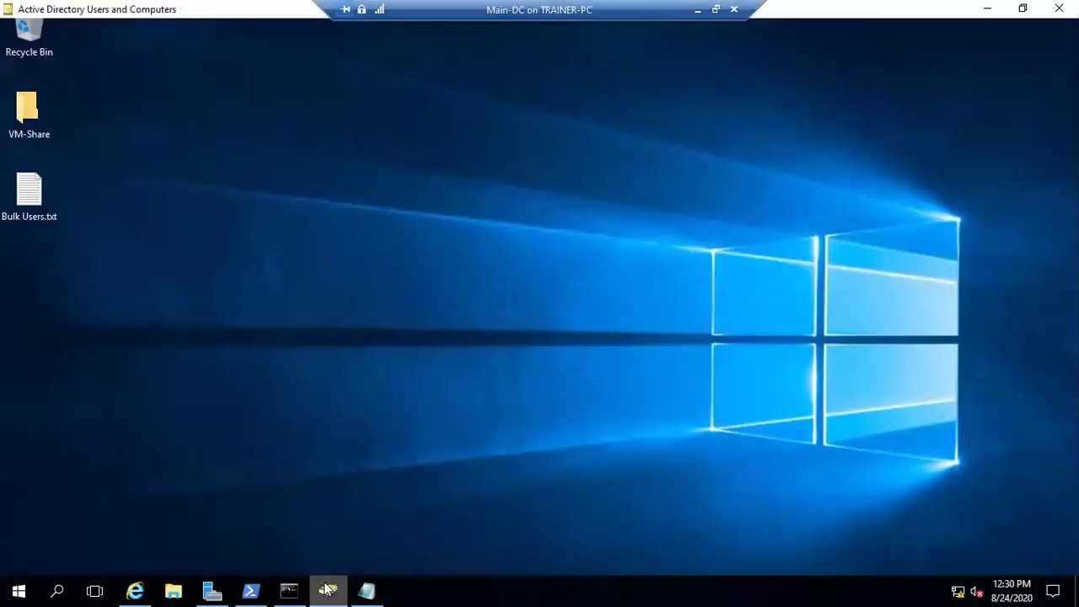
pyautogui.rightClick(208, 110)
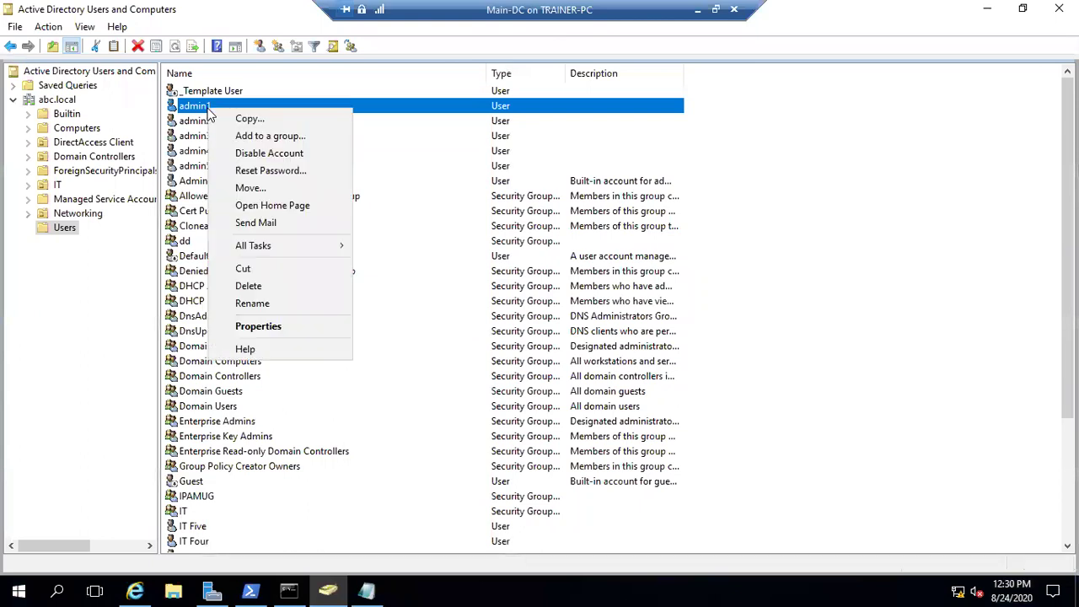
pyautogui.click(268, 326)
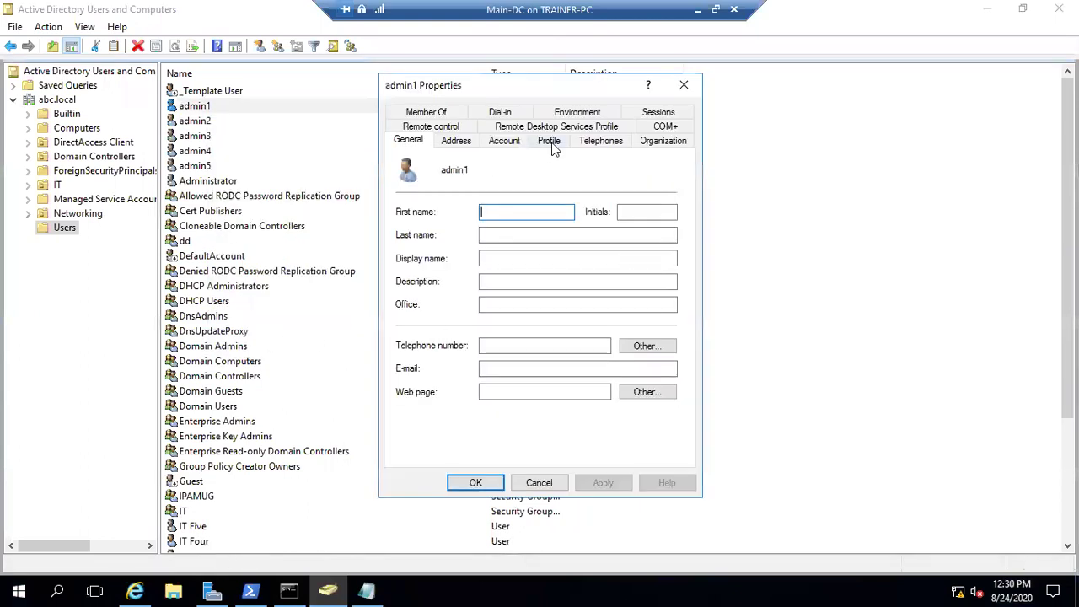
pyautogui.click(549, 140)
pyautogui.click(508, 183)
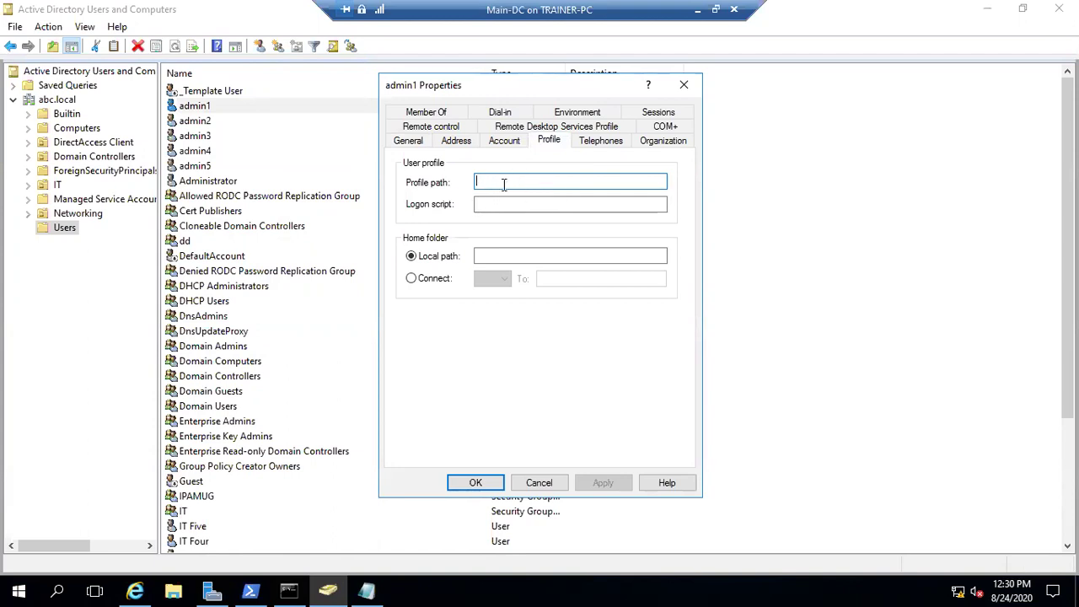
pyautogui.click(684, 86)
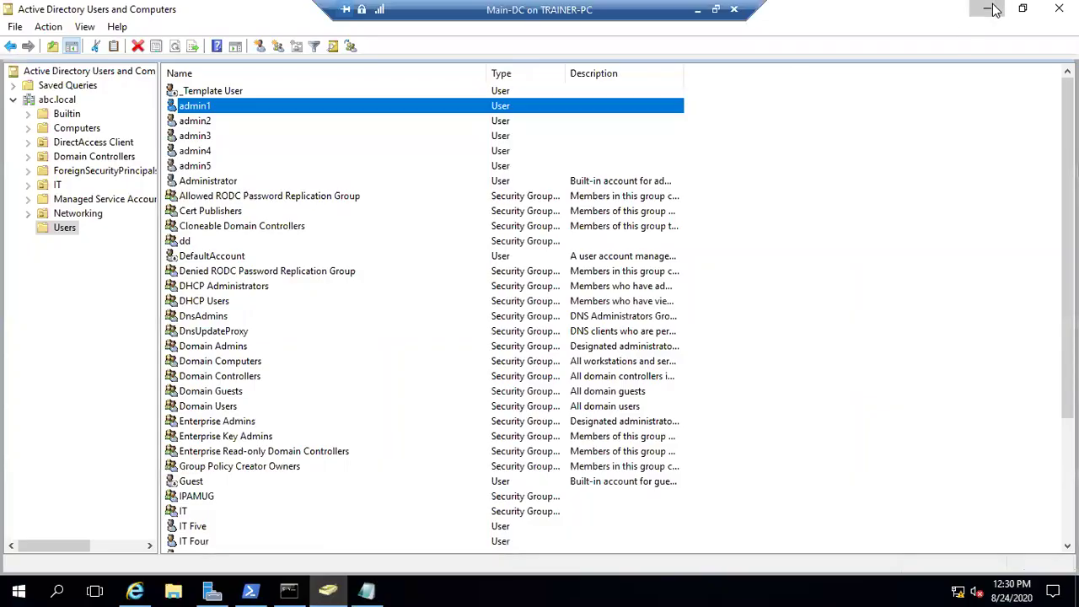
pyautogui.click(986, 15)
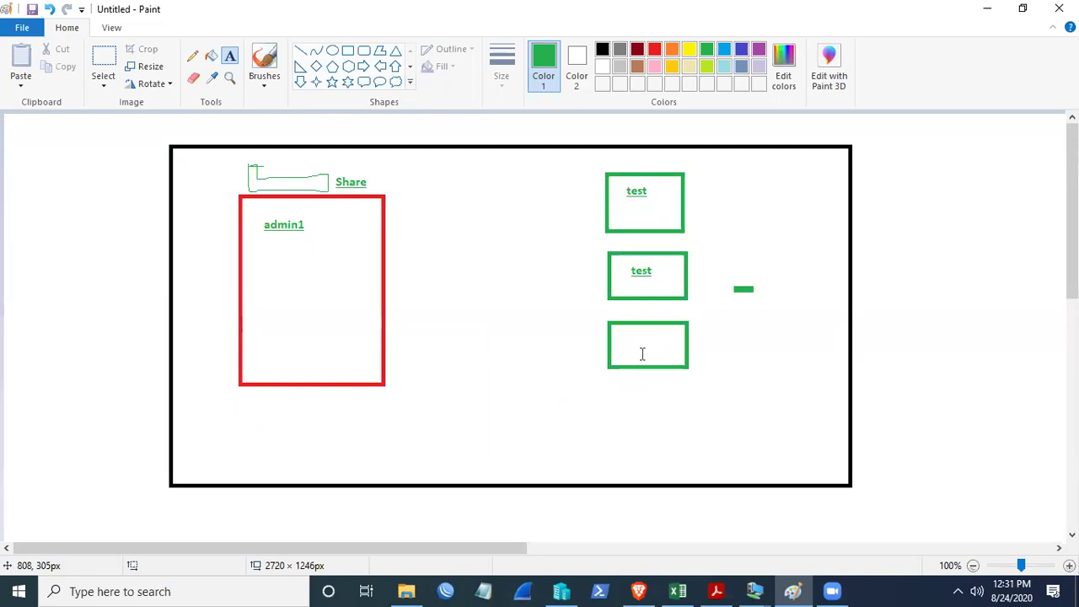
pyautogui.click(697, 192)
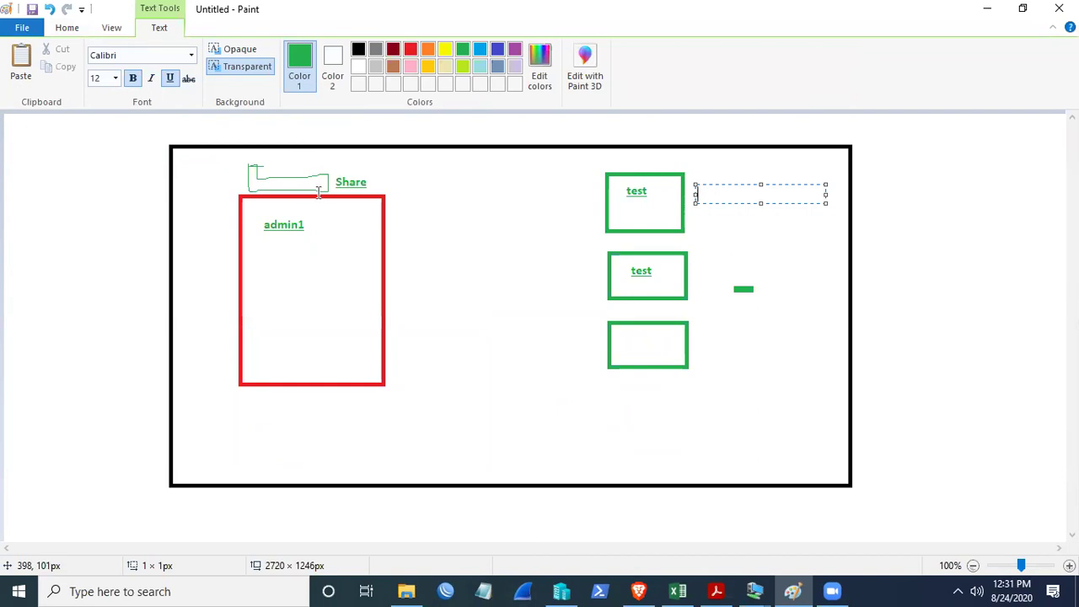
pyautogui.click(696, 272)
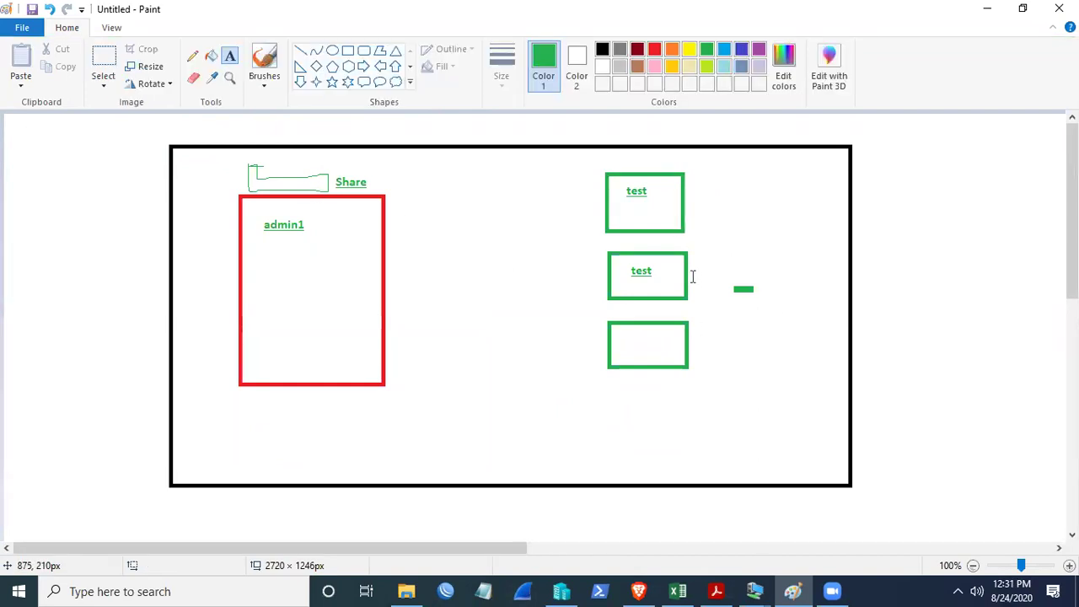
pyautogui.click(691, 269)
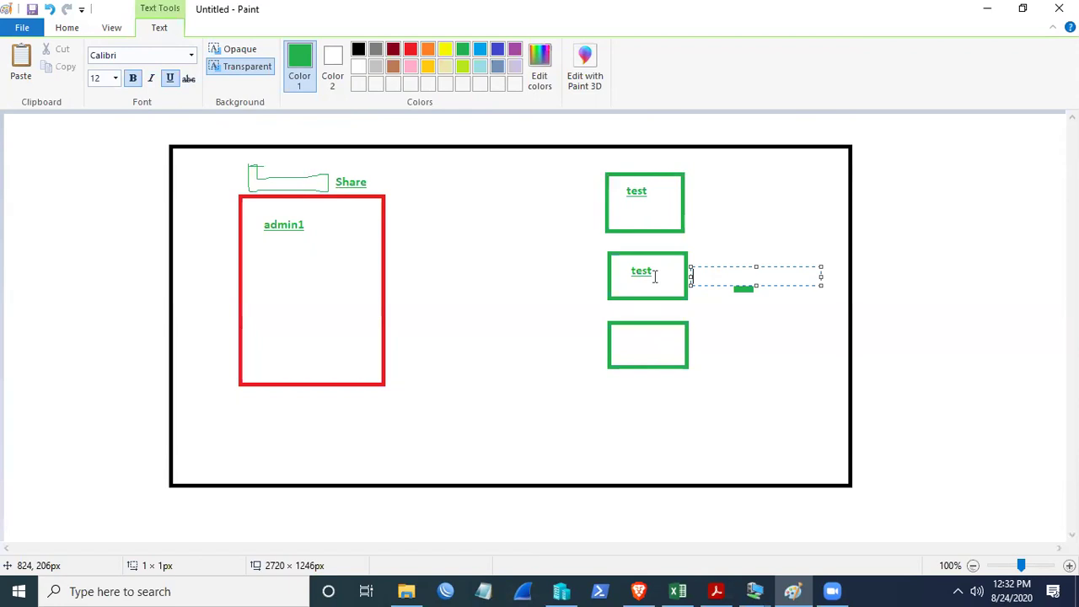
pyautogui.click(691, 196)
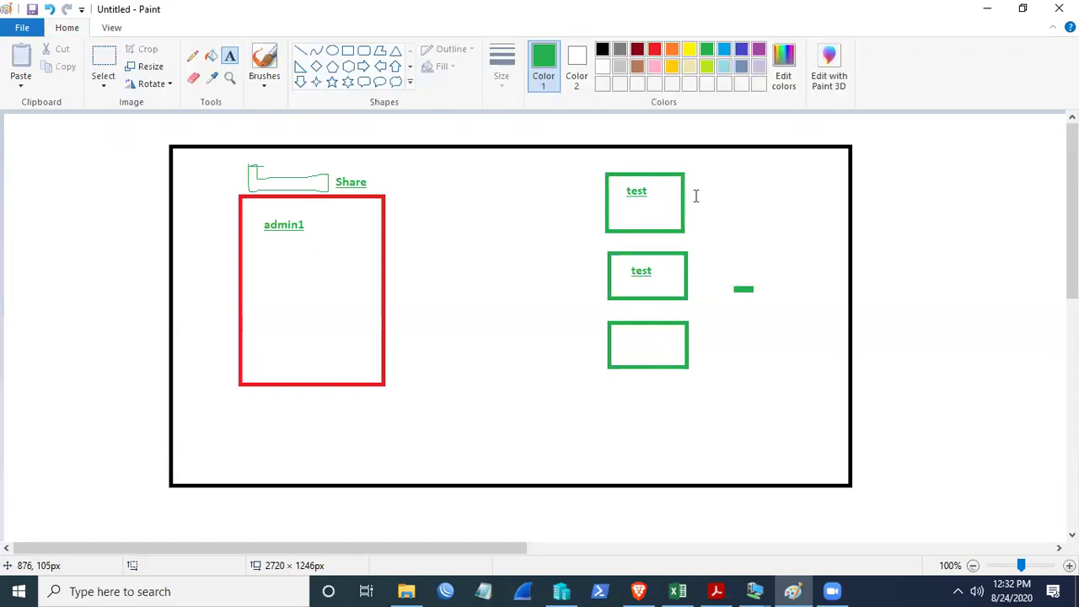
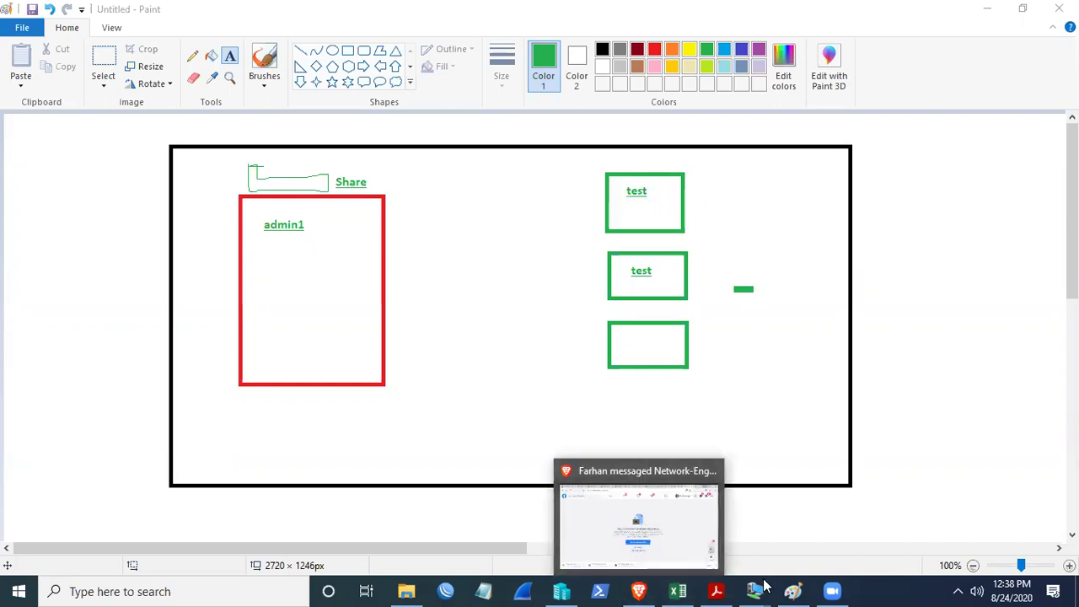
# - Switch from Paint to the Client-2 virtual machine showing C:\Users\Default\Desktop
pyautogui.moveTo(756, 590)
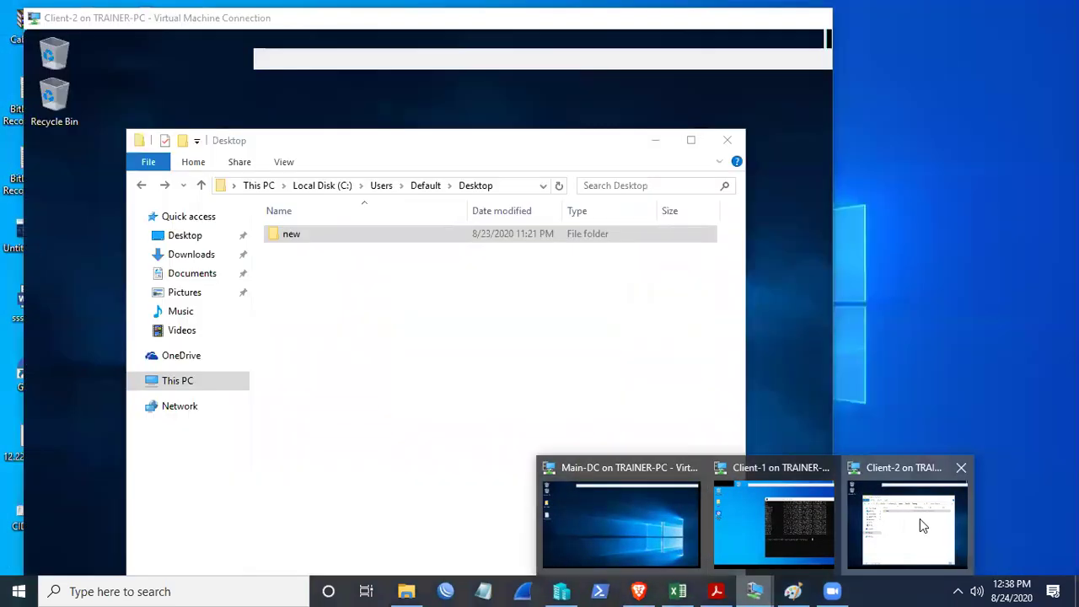
pyautogui.click(920, 518)
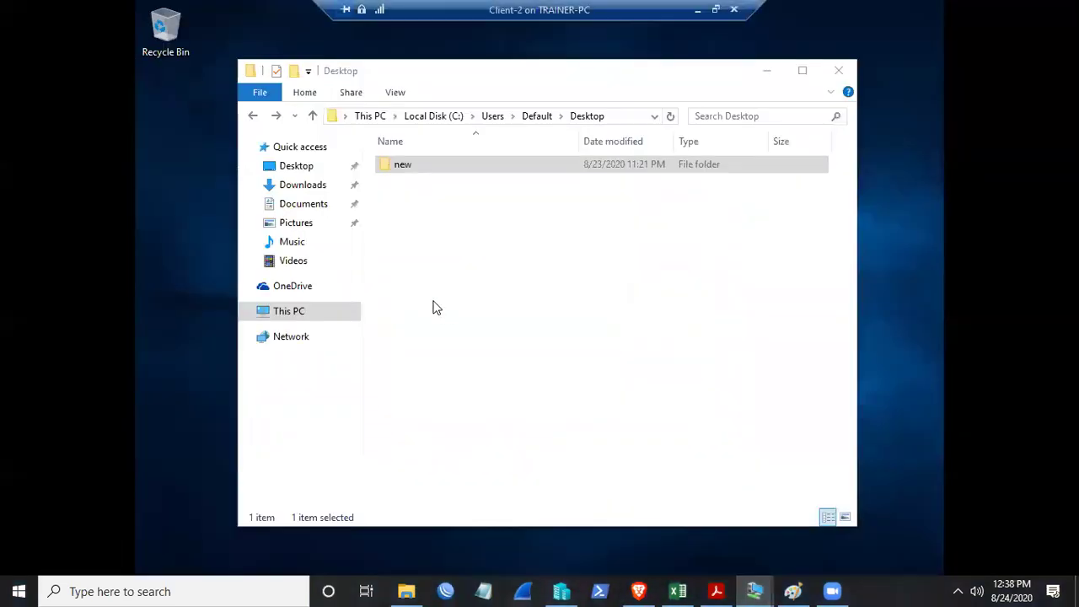
# - Open the Default profile's Desktop and its empty 'new' folder, then return to C:\Users\Default
pyautogui.click(528, 118)
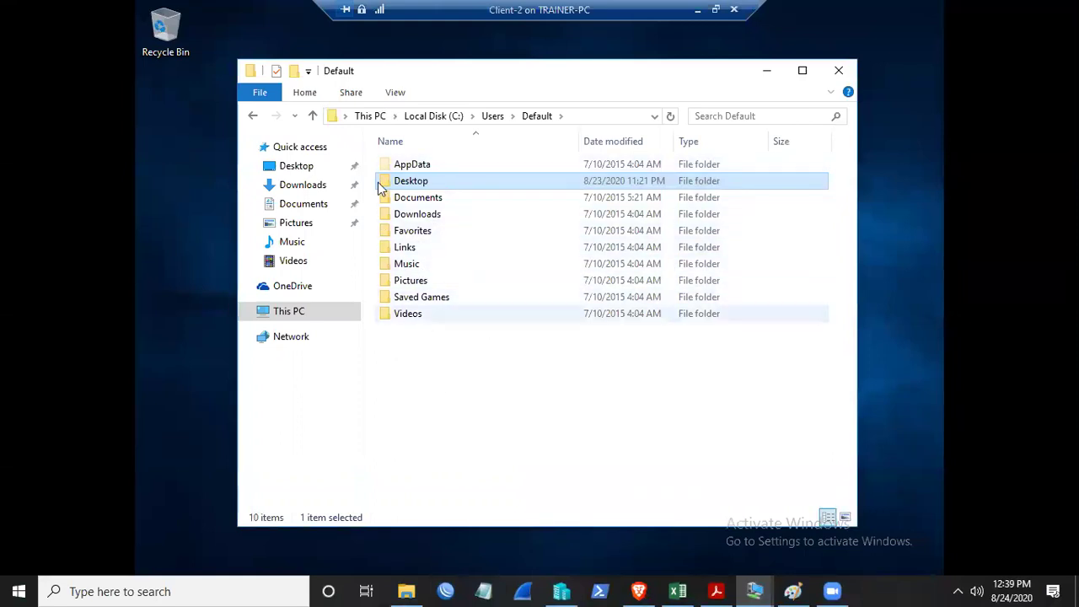
pyautogui.click(253, 115)
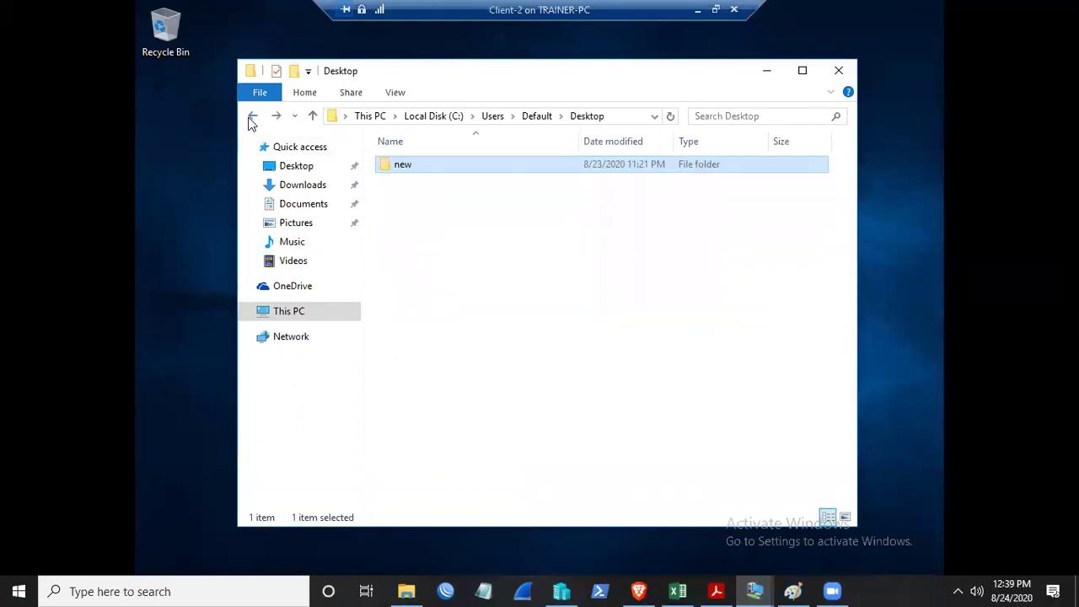
pyautogui.doubleClick(401, 174)
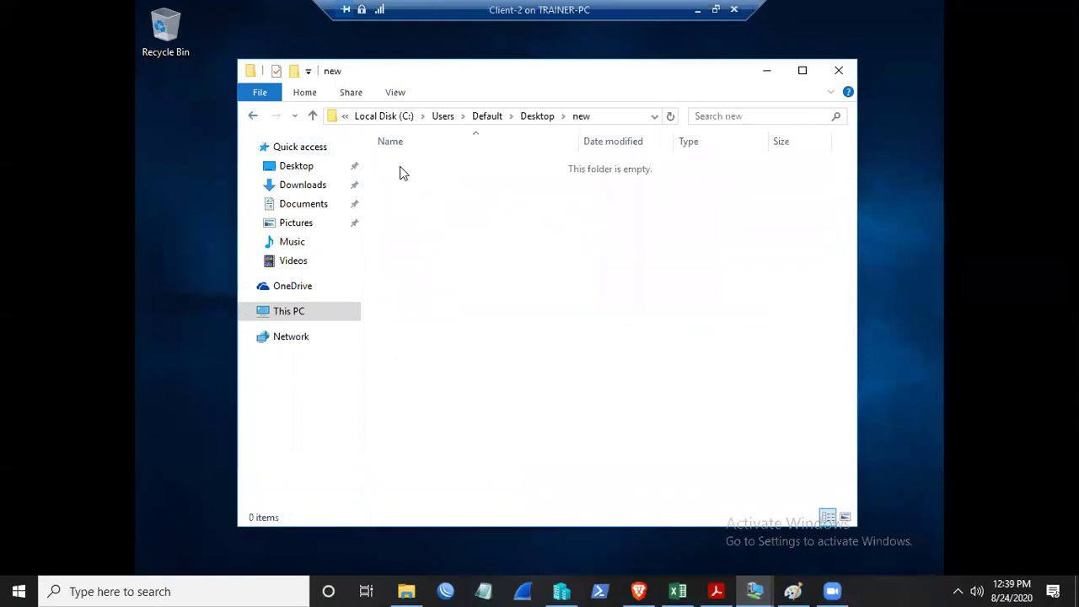
pyautogui.click(252, 117)
pyautogui.click(252, 118)
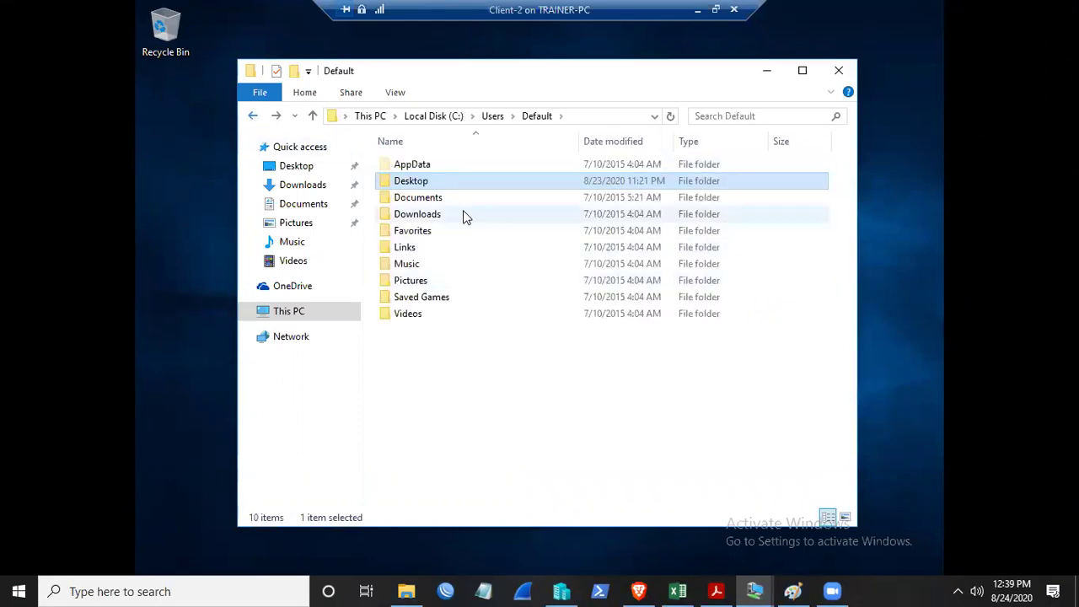
# - Point out the AppData, Desktop, Documents, Downloads, Links, Music, Saved Games and Videos folders, then open the empty Downloads folder
pyautogui.click(438, 213)
pyautogui.click(418, 246)
pyautogui.click(420, 216)
pyautogui.click(413, 180)
pyautogui.click(413, 164)
pyautogui.click(418, 197)
pyautogui.click(409, 247)
pyautogui.click(413, 264)
pyautogui.click(416, 297)
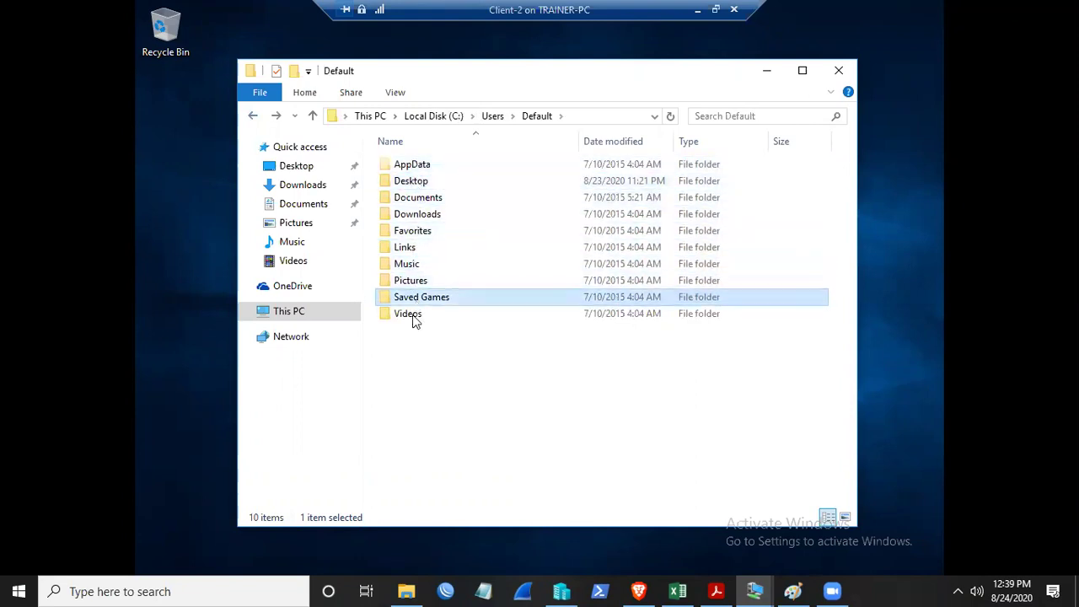
pyautogui.click(413, 315)
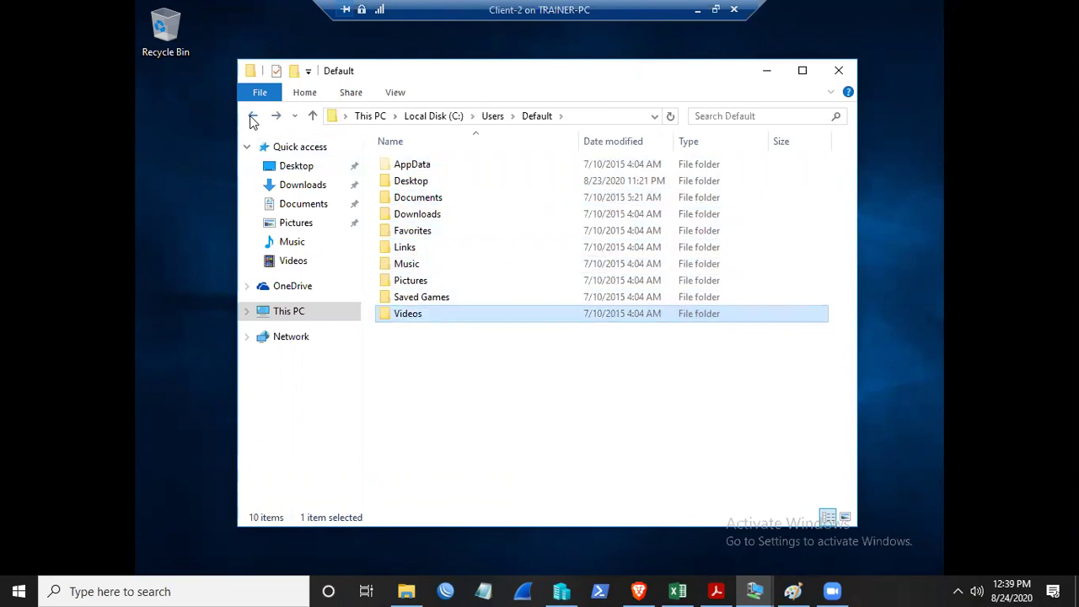
pyautogui.doubleClick(425, 217)
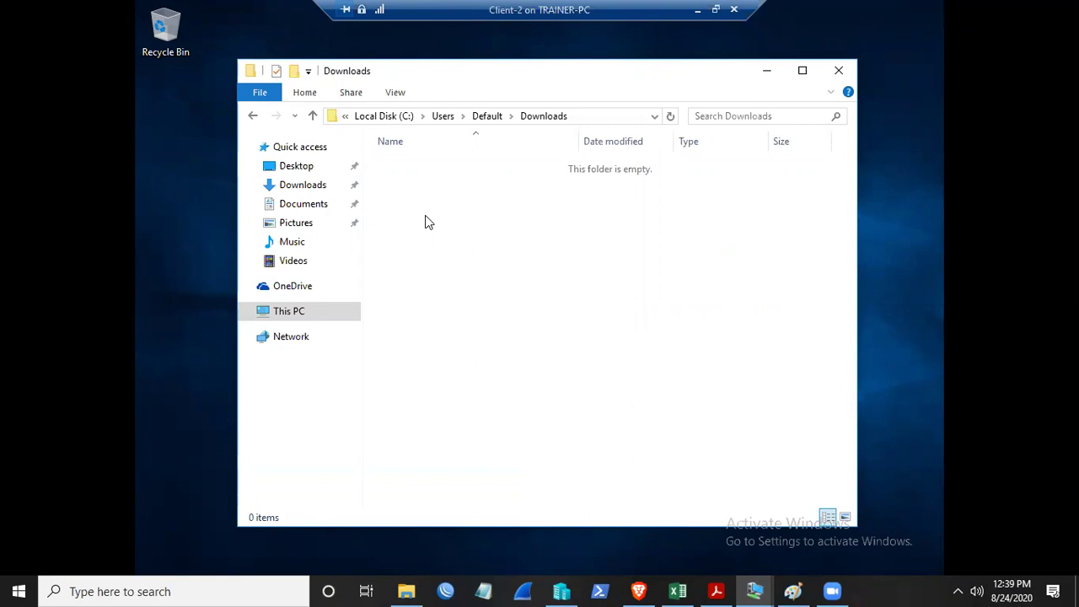
# - Return to C:\Users\Default, then minimize File Explorer and the Client-2 session to reveal Paint
pyautogui.click(252, 116)
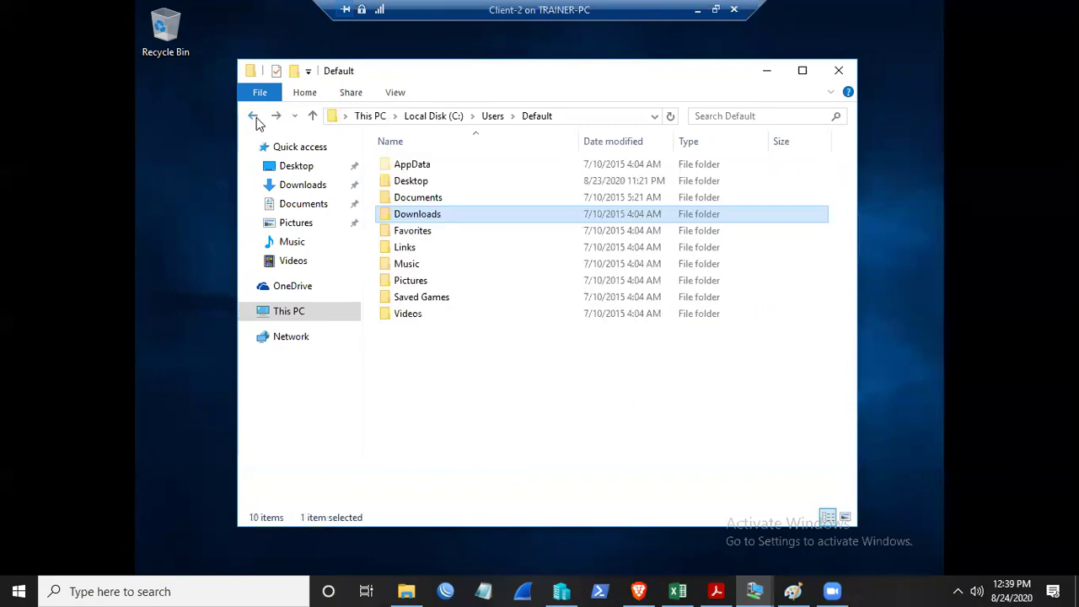
pyautogui.click(767, 74)
pyautogui.click(697, 9)
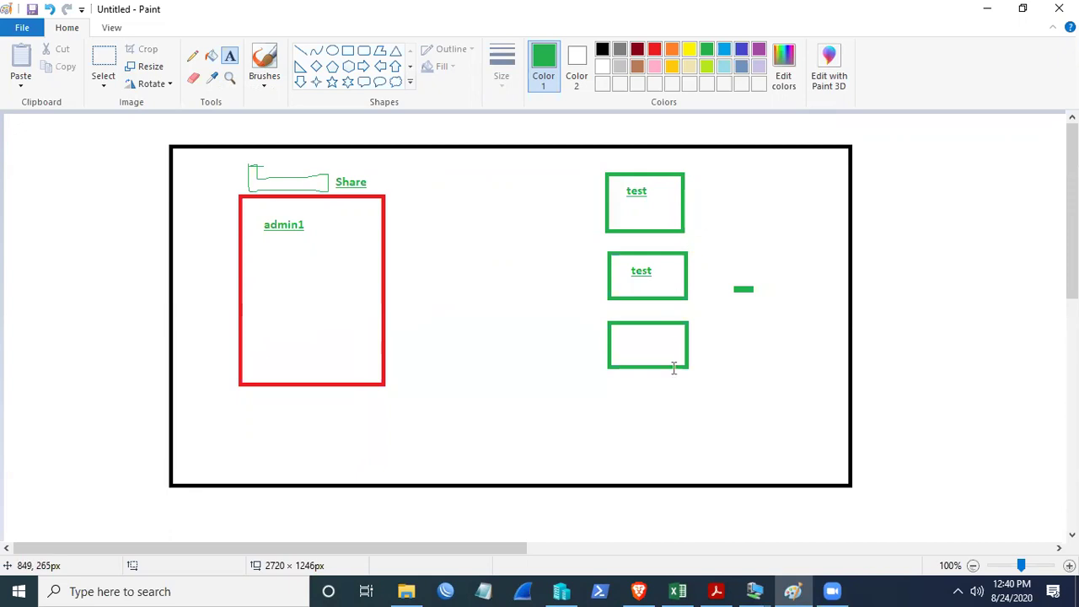
pyautogui.click(755, 591)
pyautogui.click(778, 520)
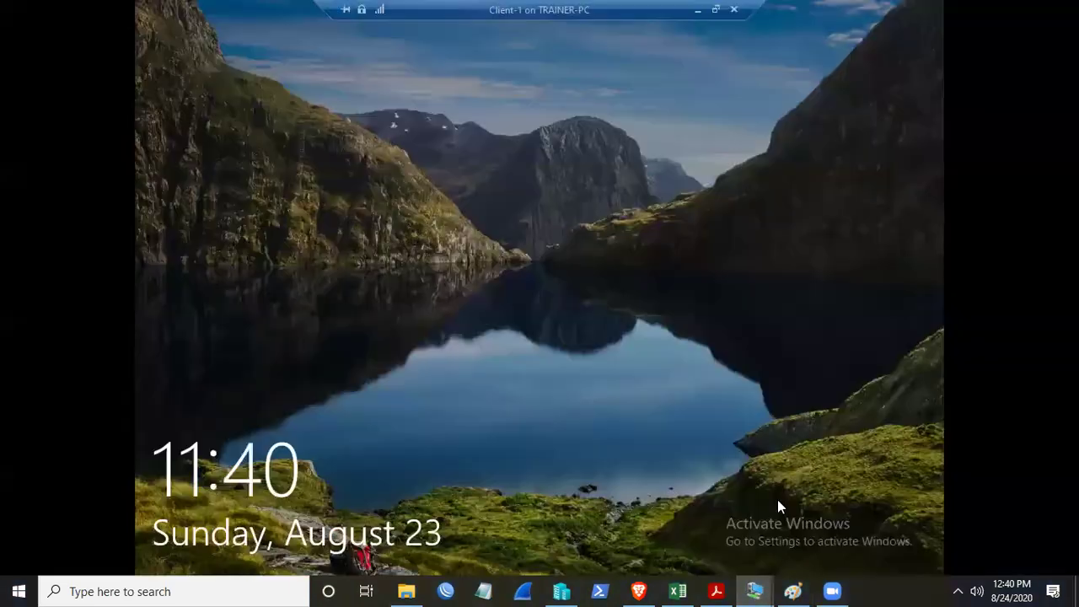
pyautogui.click(754, 591)
pyautogui.click(922, 521)
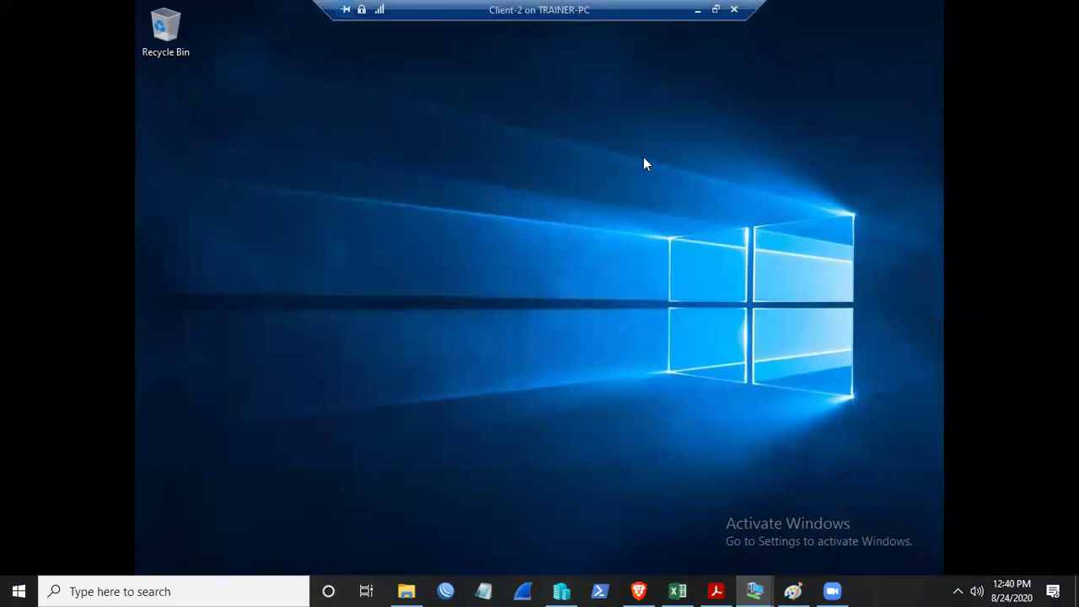
pyautogui.click(688, 39)
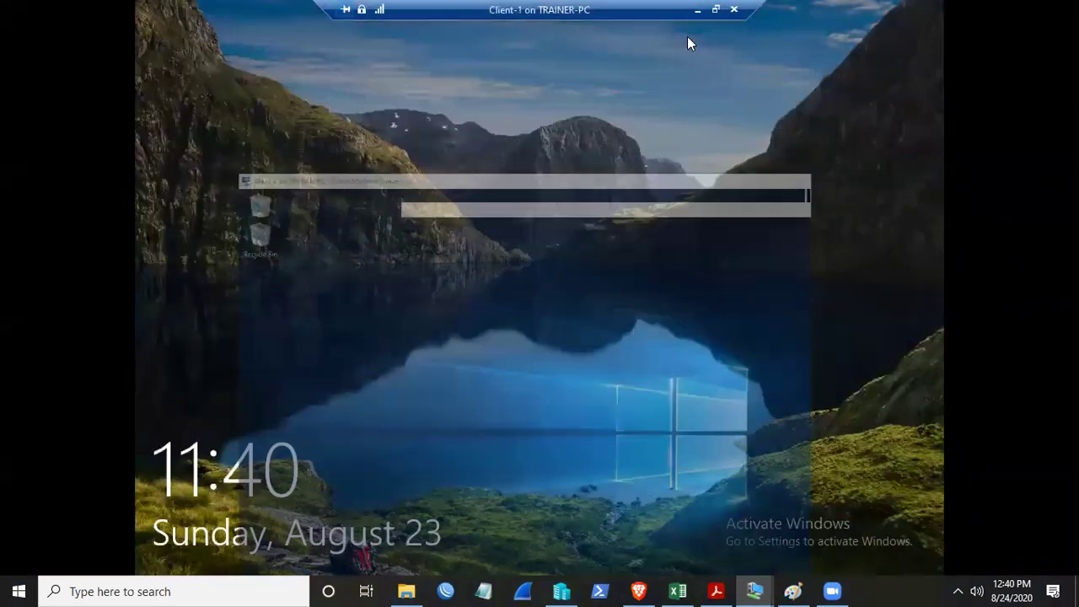
pyautogui.click(690, 37)
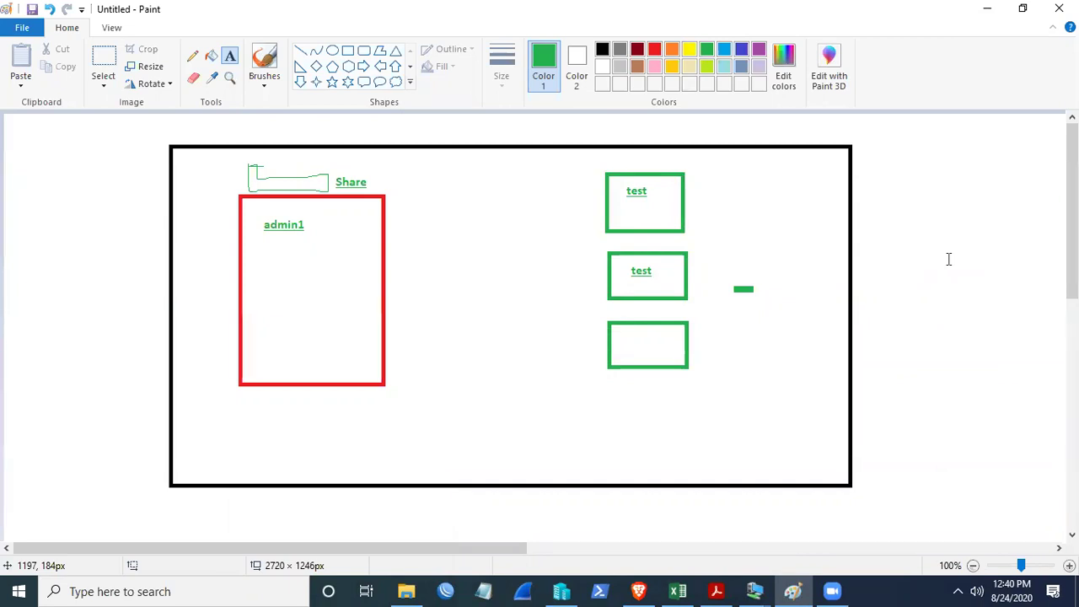
pyautogui.click(965, 258)
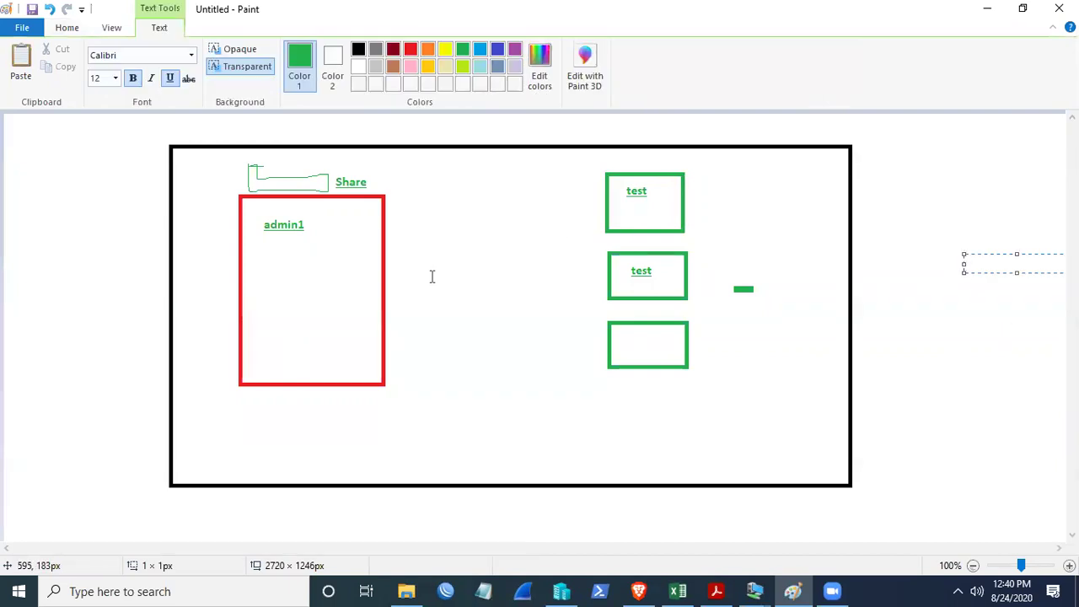
pyautogui.click(113, 267)
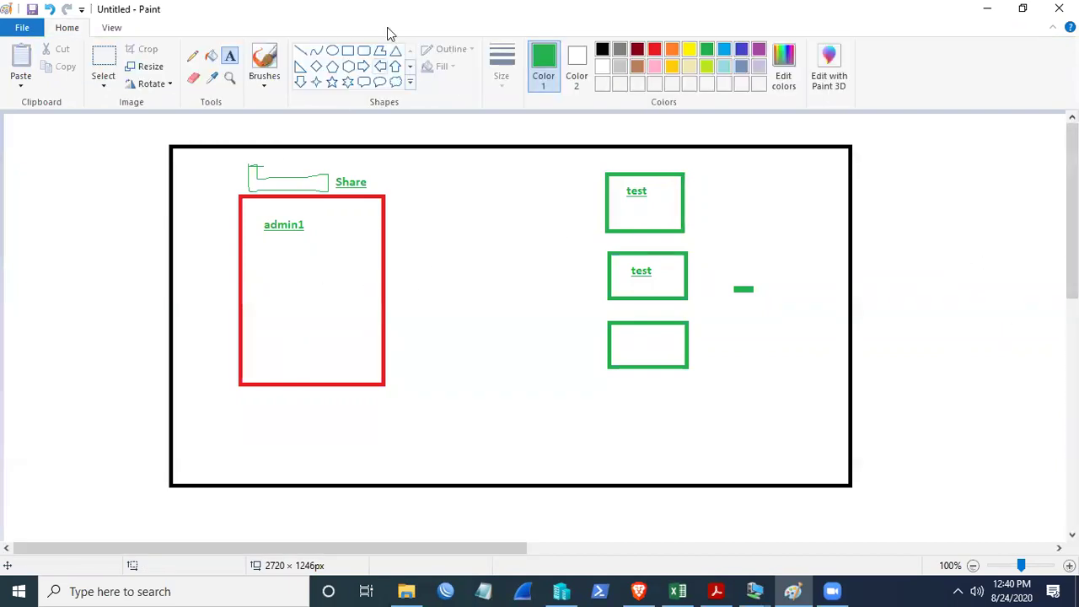